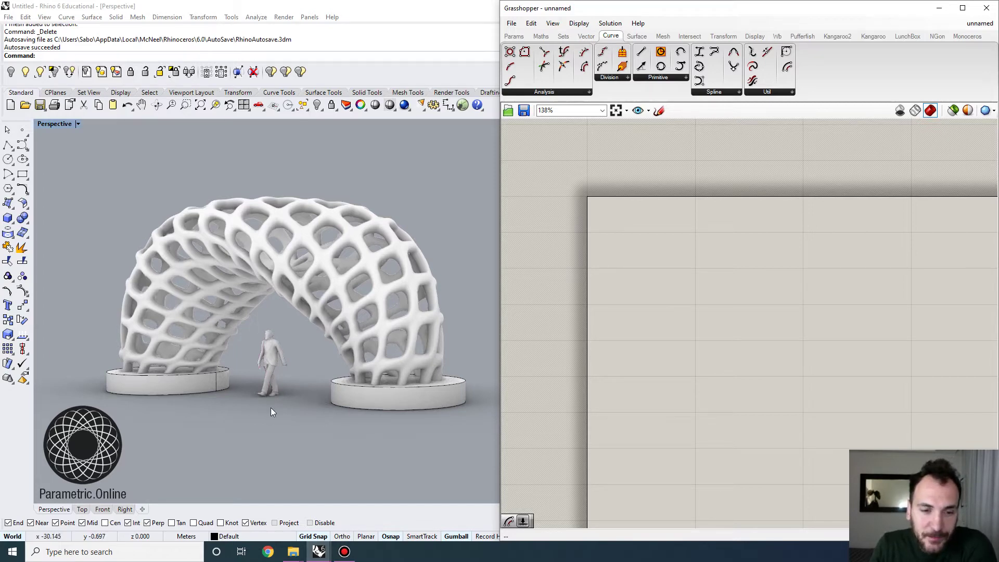
Examine the finished lattice arch, its two bases and the human figure from several angles and distances.
{"action": "right_click_drag", "start_coordinate": [265, 403], "coordinate": [347, 376]}
{"action": "scroll", "coordinate": [347, 376], "scroll_direction": "down", "scroll_amount": 4}
{"action": "right_click_drag", "start_coordinate": [447, 382], "coordinate": [382, 341]}
{"action": "scroll", "coordinate": [370, 336], "scroll_direction": "up", "scroll_amount": 4}
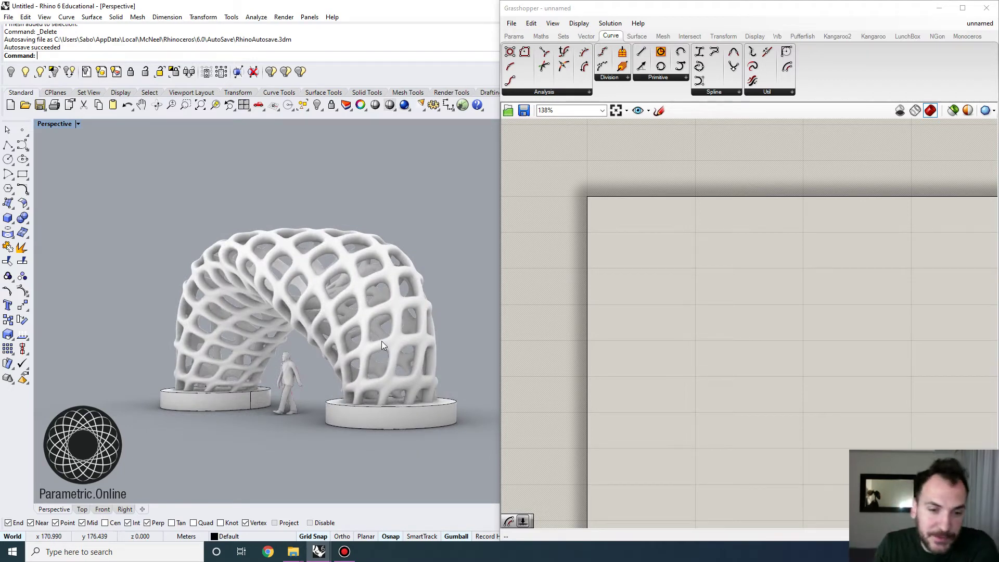
{"action": "right_click_drag", "start_coordinate": [315, 375], "coordinate": [251, 390]}
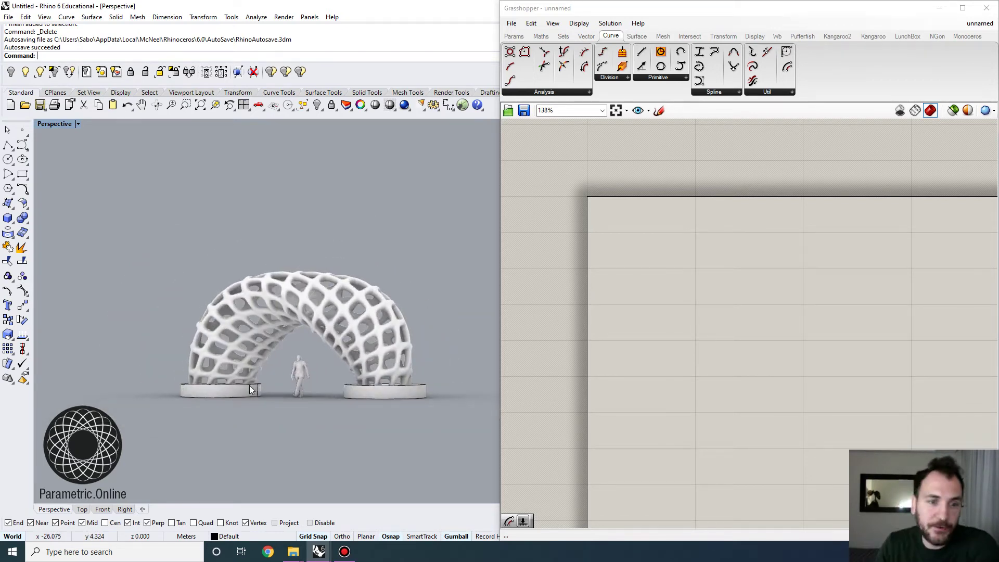
{"action": "mouse_move", "coordinate": [272, 360]}
{"action": "right_mouse_down"}
{"action": "mouse_move", "coordinate": [367, 335]}
{"action": "mouse_move", "coordinate": [265, 328]}
{"action": "mouse_move", "coordinate": [354, 323]}
{"action": "mouse_move", "coordinate": [282, 356]}
{"action": "right_mouse_up"}
{"action": "scroll", "coordinate": [354, 323], "scroll_direction": "down", "scroll_amount": 4}
{"action": "scroll", "coordinate": [354, 322], "scroll_direction": "up", "scroll_amount": 5}
{"action": "scroll", "coordinate": [339, 323], "scroll_direction": "down", "scroll_amount": 3}
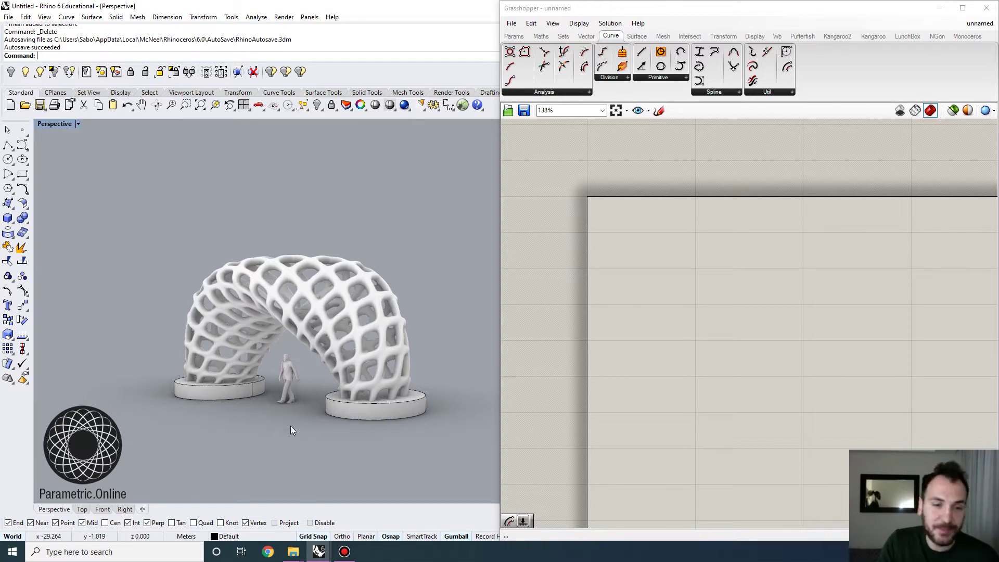
{"action": "scroll", "coordinate": [319, 428], "scroll_direction": "up", "scroll_amount": 5}
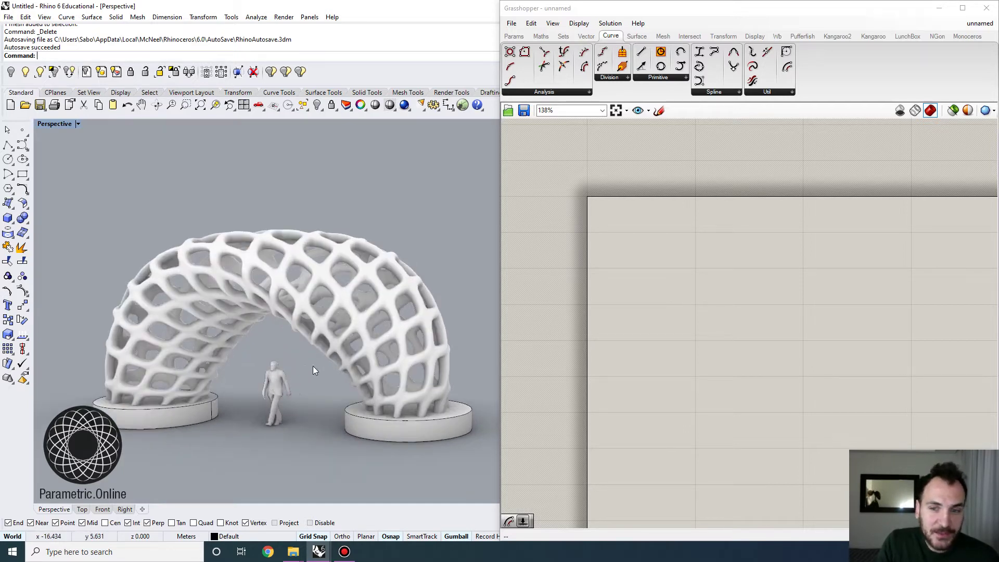
{"action": "scroll", "coordinate": [202, 218], "scroll_direction": "down", "scroll_amount": 3}
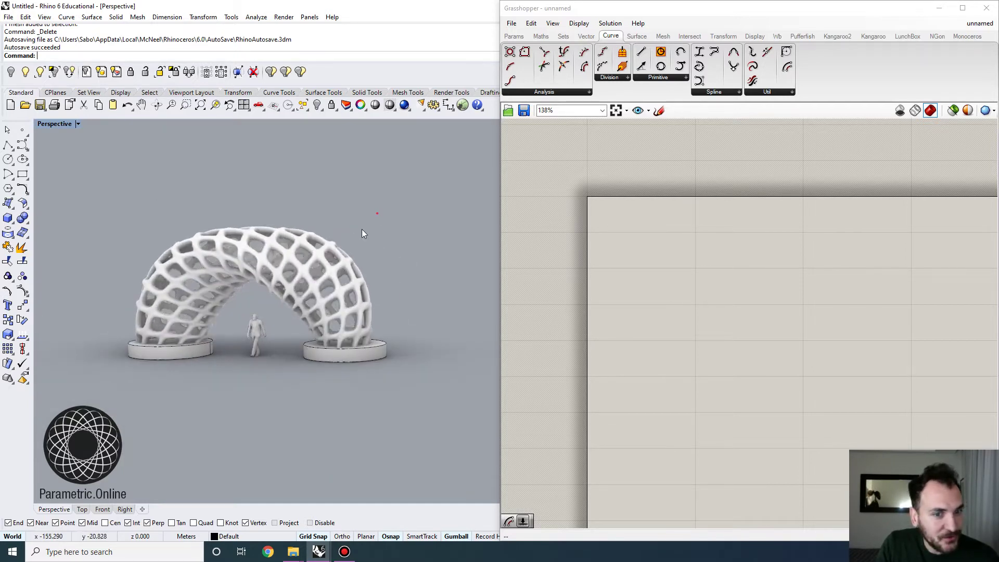
Delete the lattice arch and its two circular bases, and set the Perspective viewport to Wireframe display.
{"action": "left_click_drag", "start_coordinate": [349, 216], "coordinate": [132, 390]}
{"action": "left_click", "coordinate": [232, 425]}
{"action": "left_click_drag", "start_coordinate": [453, 407], "coordinate": [353, 264]}
{"action": "key", "text": "Delete"}
{"action": "left_click_drag", "start_coordinate": [211, 382], "coordinate": [158, 334]}
{"action": "key", "text": "Delete"}
{"action": "right_click", "coordinate": [51, 123]}
{"action": "left_click", "coordinate": [66, 151]}
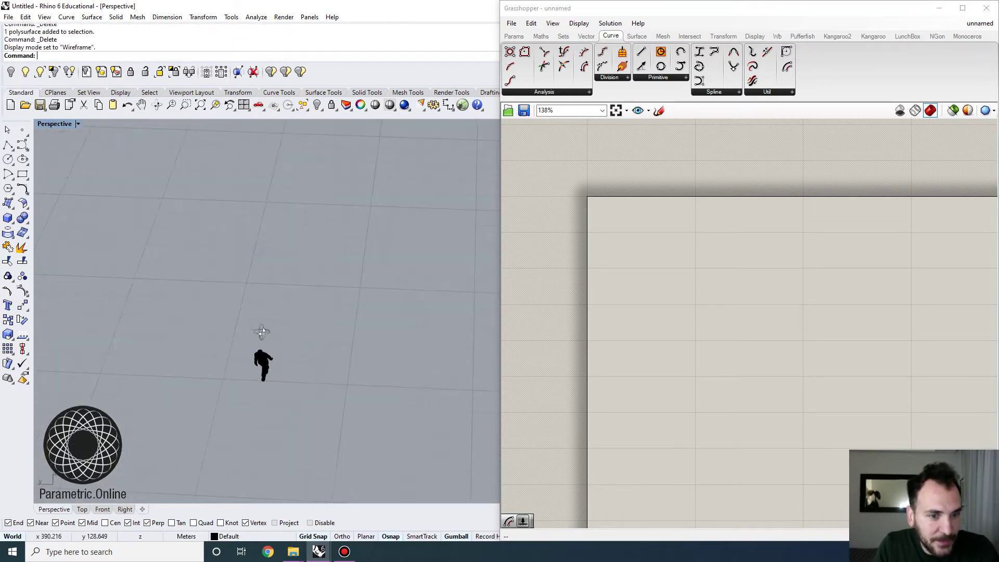
Move the human figure close to the world origin, beside the green axis.
{"action": "left_click_drag", "start_coordinate": [279, 263], "coordinate": [218, 393]}
{"action": "right_click_drag", "start_coordinate": [278, 352], "coordinate": [316, 391]}
{"action": "type", "text": "m"}
{"action": "key", "text": "Return"}
{"action": "left_click", "coordinate": [325, 396]}
{"action": "scroll", "coordinate": [341, 268], "scroll_direction": "down", "scroll_amount": 4}
{"action": "key", "text": "shift"}
{"action": "left_click", "coordinate": [357, 214]}
{"action": "right_click_drag", "start_coordinate": [352, 203], "coordinate": [290, 365]}
{"action": "mouse_move", "coordinate": [258, 395]}
{"action": "right_mouse_down"}
{"action": "mouse_move", "coordinate": [299, 390]}
{"action": "mouse_move", "coordinate": [263, 378]}
{"action": "right_mouse_up"}
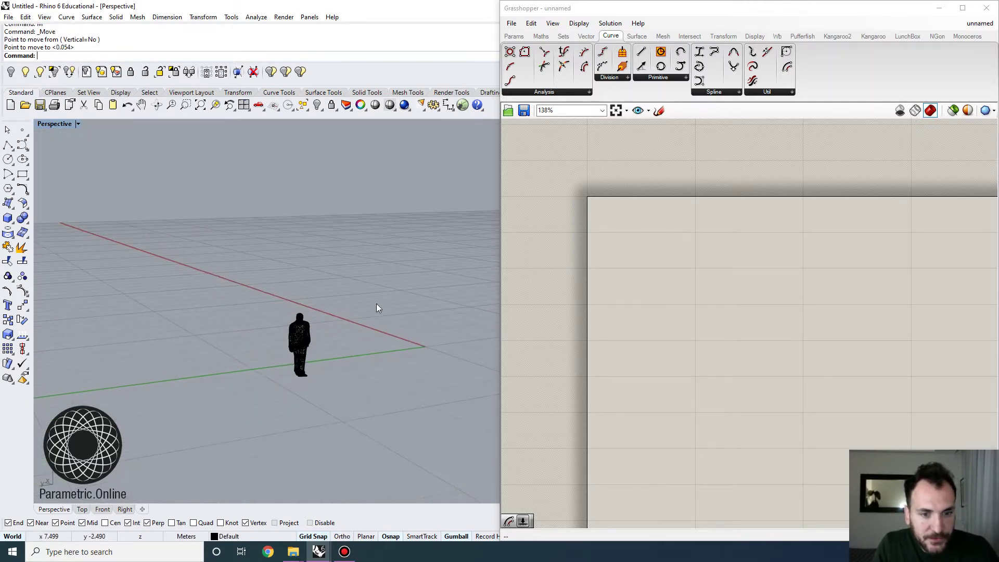
Place a Construct Point component on the Grasshopper canvas and put a copy of it directly below.
{"action": "left_click", "coordinate": [679, 287]}
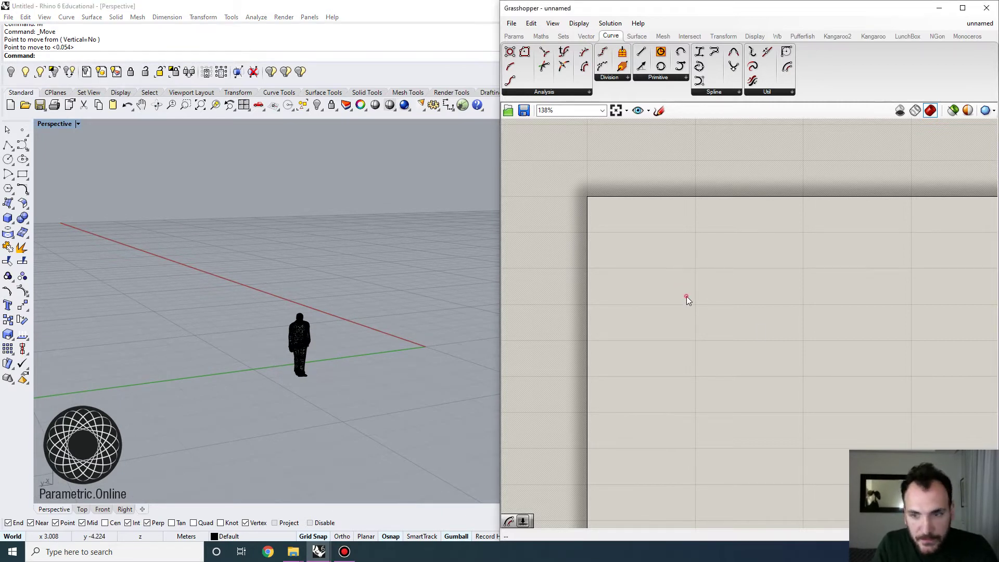
{"action": "double_click", "coordinate": [686, 296]}
{"action": "type", "text": "xyz"}
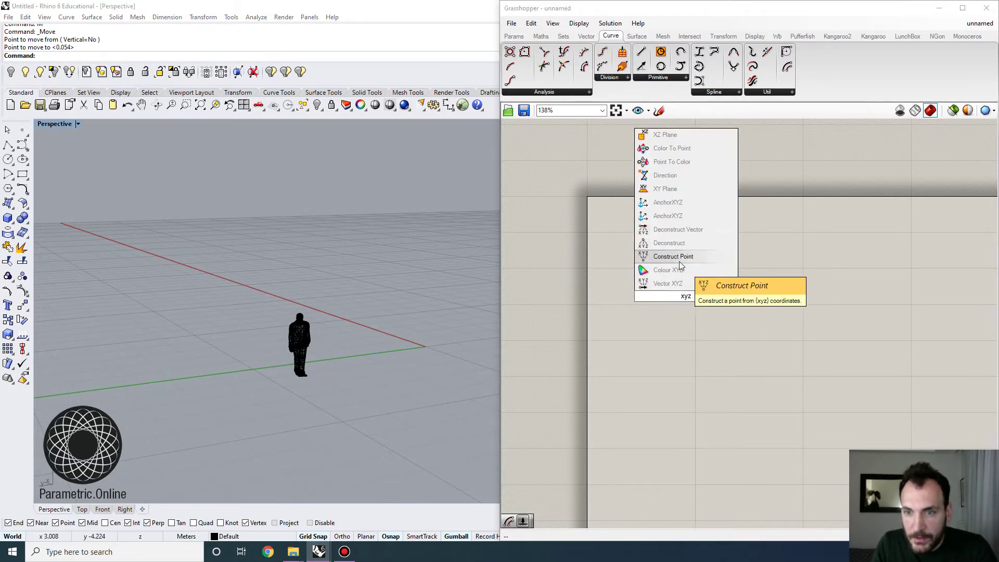
{"action": "left_click", "coordinate": [681, 257]}
{"action": "left_click_drag", "start_coordinate": [684, 293], "coordinate": [762, 287]}
{"action": "left_click", "coordinate": [748, 380]}
{"action": "left_click", "coordinate": [769, 307]}
{"action": "key", "text": "ctrl+c"}
{"action": "key", "text": "ctrl+v"}
{"action": "left_click_drag", "start_coordinate": [767, 343], "coordinate": [763, 361]}
Feed the lower Construct Point's Y input with a number slider set to 7.
{"action": "double_click", "coordinate": [675, 343]}
{"action": "type", "text": "5"}
{"action": "key", "text": "Return"}
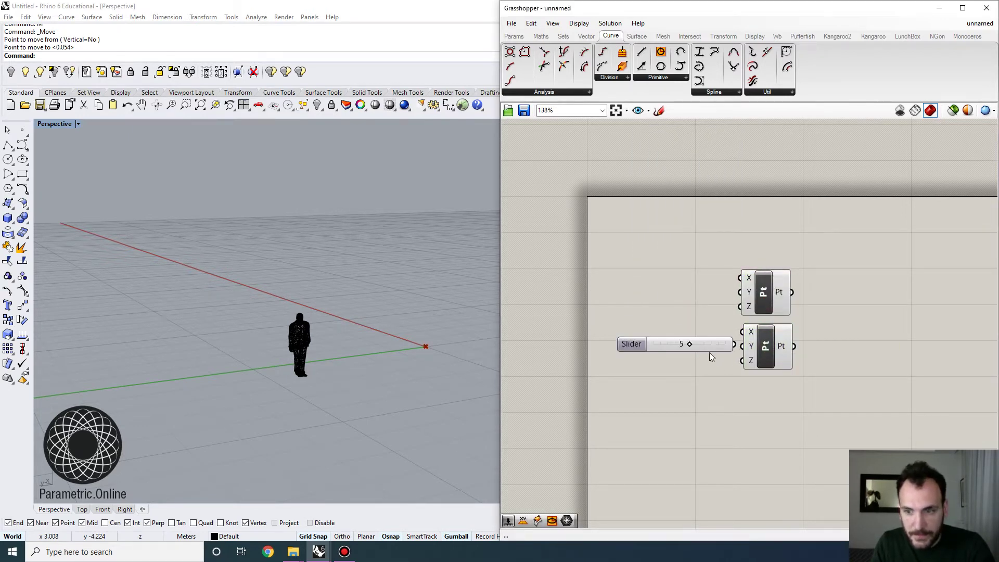
{"action": "left_click_drag", "start_coordinate": [716, 344], "coordinate": [686, 348]}
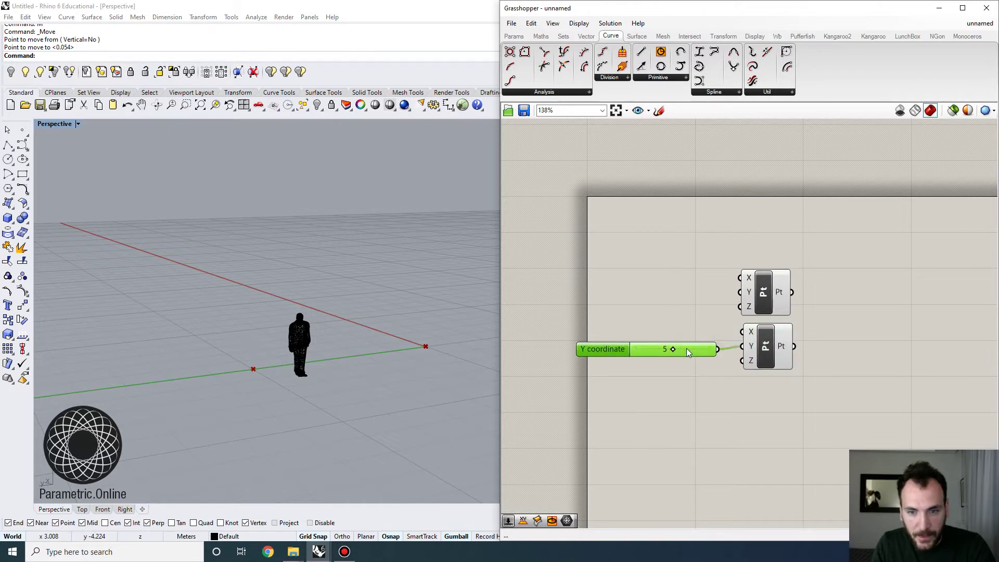
{"action": "right_click_drag", "start_coordinate": [790, 345], "coordinate": [756, 342]}
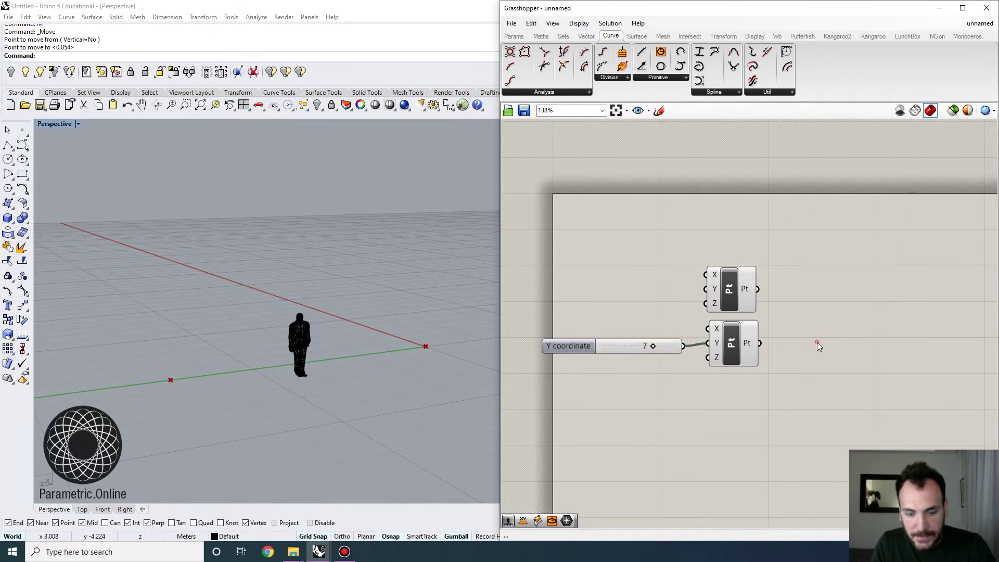
Add an Arc component with the two points as start and end and a Unit Z vector as its direction.
{"action": "double_click", "coordinate": [816, 342]}
{"action": "type", "text": "arc"}
{"action": "key", "text": "Return"}
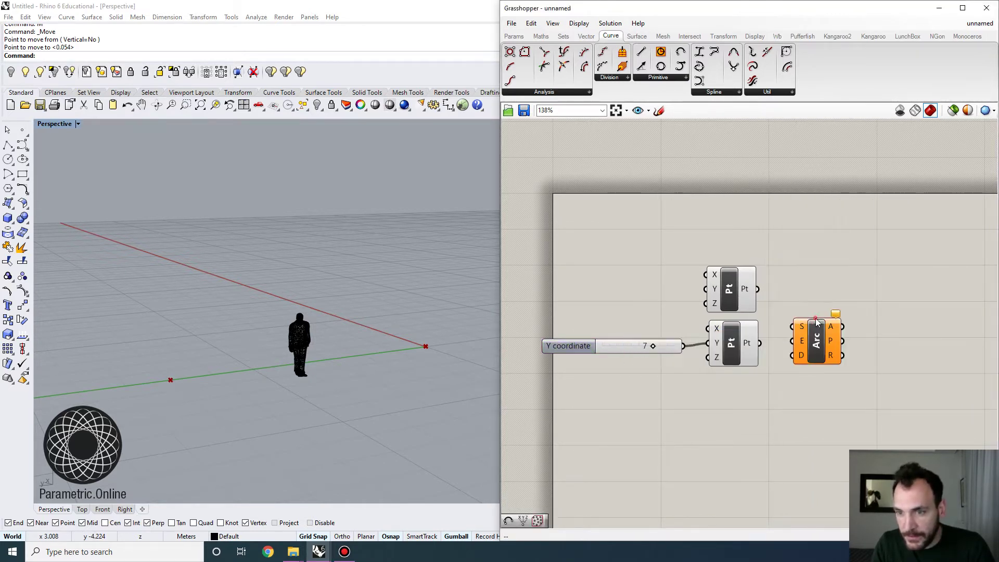
{"action": "left_click_drag", "start_coordinate": [886, 292], "coordinate": [758, 342]}
{"action": "double_click", "coordinate": [776, 381]}
{"action": "type", "text": "z"}
{"action": "left_click", "coordinate": [760, 371]}
{"action": "left_click_drag", "start_coordinate": [796, 382], "coordinate": [865, 322]}
Add a Perp Frames component and connect the arc output to its curve input.
{"action": "scroll", "coordinate": [828, 320], "scroll_direction": "down", "scroll_amount": 3}
{"action": "right_click_drag", "start_coordinate": [865, 320], "coordinate": [724, 283]}
{"action": "scroll", "coordinate": [761, 309], "scroll_direction": "up", "scroll_amount": 3}
{"action": "double_click", "coordinate": [799, 298]}
{"action": "type", "text": "perp"}
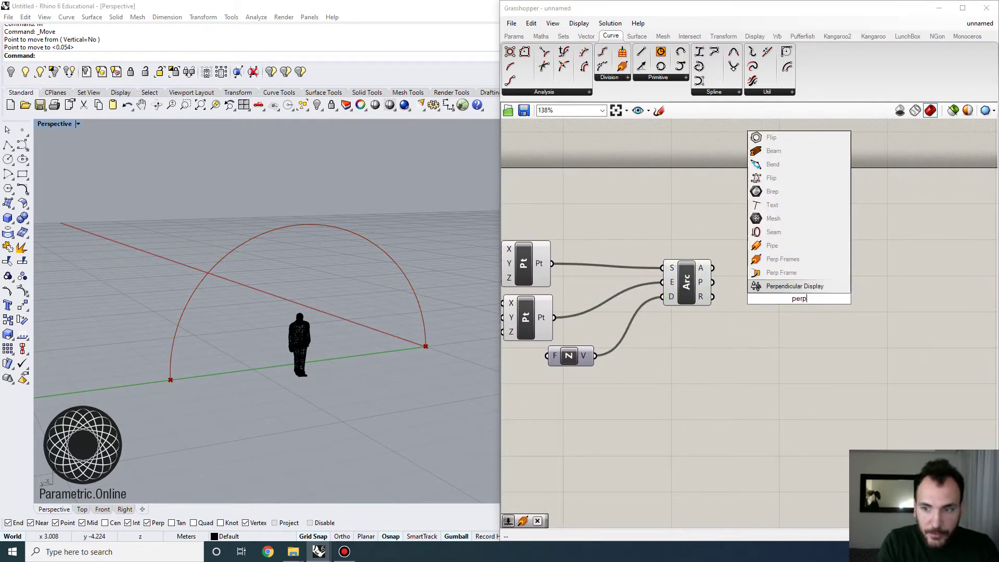
{"action": "left_click", "coordinate": [790, 264]}
{"action": "left_click_drag", "start_coordinate": [713, 268], "coordinate": [773, 283]}
{"action": "left_click_drag", "start_coordinate": [800, 298], "coordinate": [856, 291]}
Set the Perp Frames count with a connected number slider of 6.
{"action": "double_click", "coordinate": [735, 390]}
{"action": "type", "text": "6"}
{"action": "key", "text": "Return"}
{"action": "left_click_drag", "start_coordinate": [776, 386], "coordinate": [772, 352]}
{"action": "left_click_drag", "start_coordinate": [882, 301], "coordinate": [878, 299]}
{"action": "right_click_drag", "start_coordinate": [895, 297], "coordinate": [807, 283]}
{"action": "scroll", "coordinate": [835, 319], "scroll_direction": "up", "scroll_amount": 1}
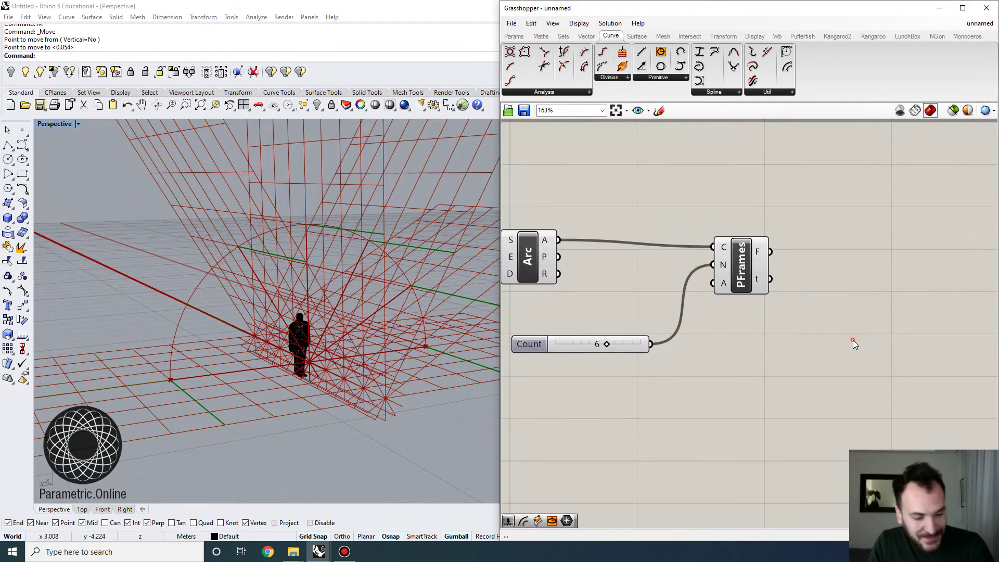
Add an Ellipse component that uses the perpendicular frames as planes, and hide the Perp Frames preview.
{"action": "double_click", "coordinate": [853, 340]}
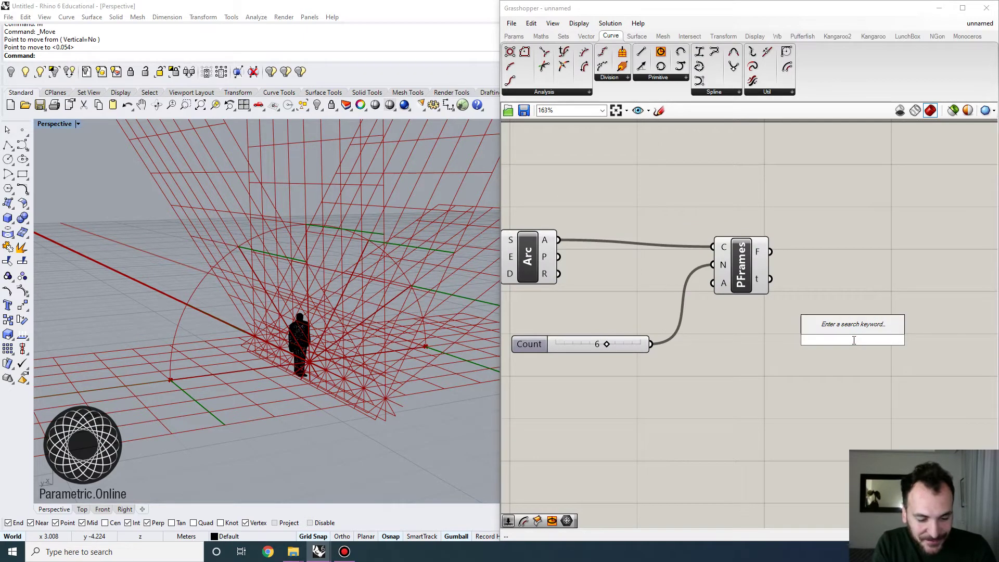
{"action": "type", "text": "elli"}
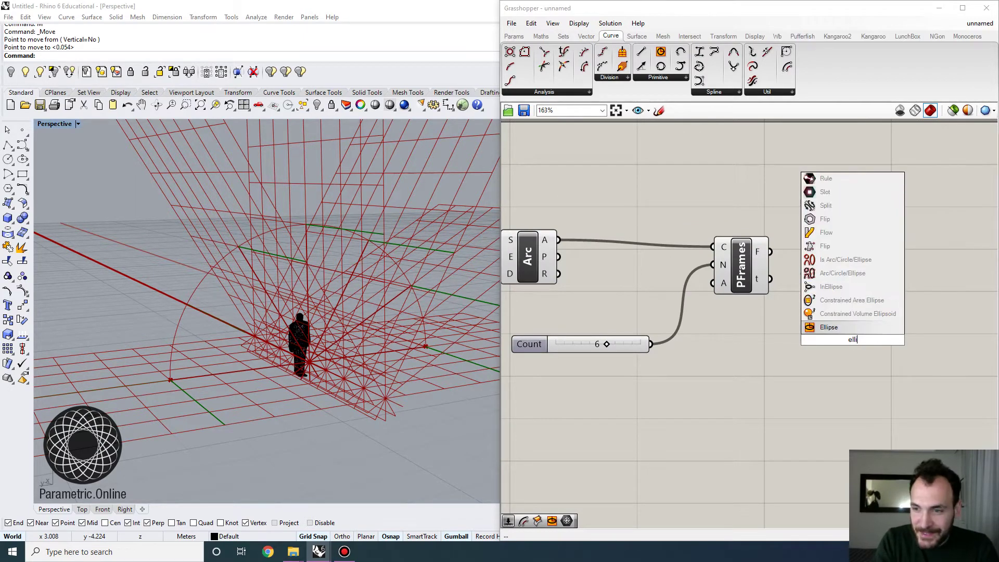
{"action": "key", "text": "Return"}
{"action": "left_click_drag", "start_coordinate": [853, 342], "coordinate": [901, 314]}
{"action": "left_click_drag", "start_coordinate": [770, 251], "coordinate": [846, 289]}
{"action": "right_click", "coordinate": [754, 263]}
{"action": "left_click", "coordinate": [760, 286]}
{"action": "left_click", "coordinate": [771, 322]}
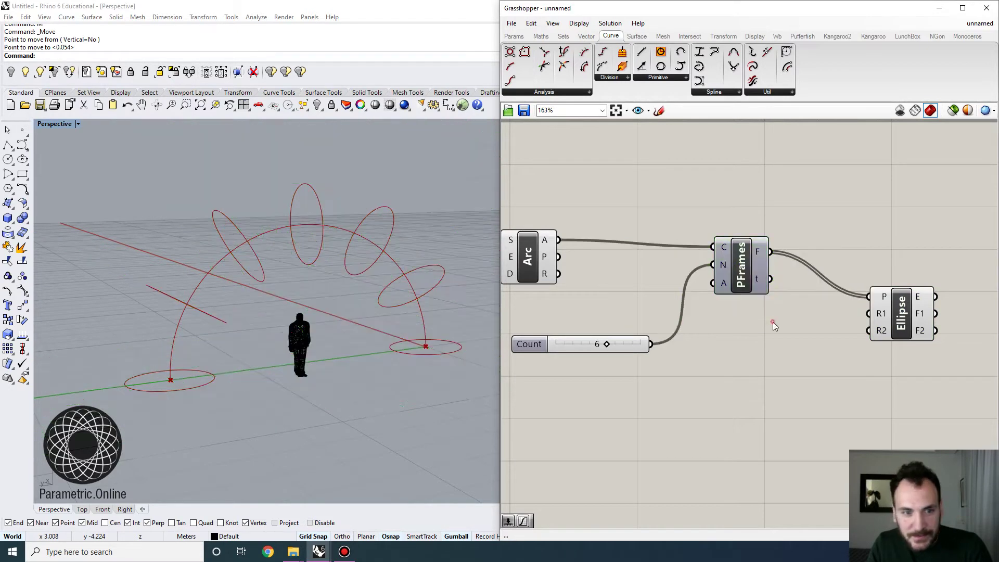
Try to move the human figure vertically to 0 in Rhino, and undo that move.
{"action": "right_click_drag", "start_coordinate": [259, 350], "coordinate": [353, 392]}
{"action": "left_click", "coordinate": [323, 371]}
{"action": "type", "text": "M"}
{"action": "key", "text": "Return"}
{"action": "left_click", "coordinate": [87, 56]}
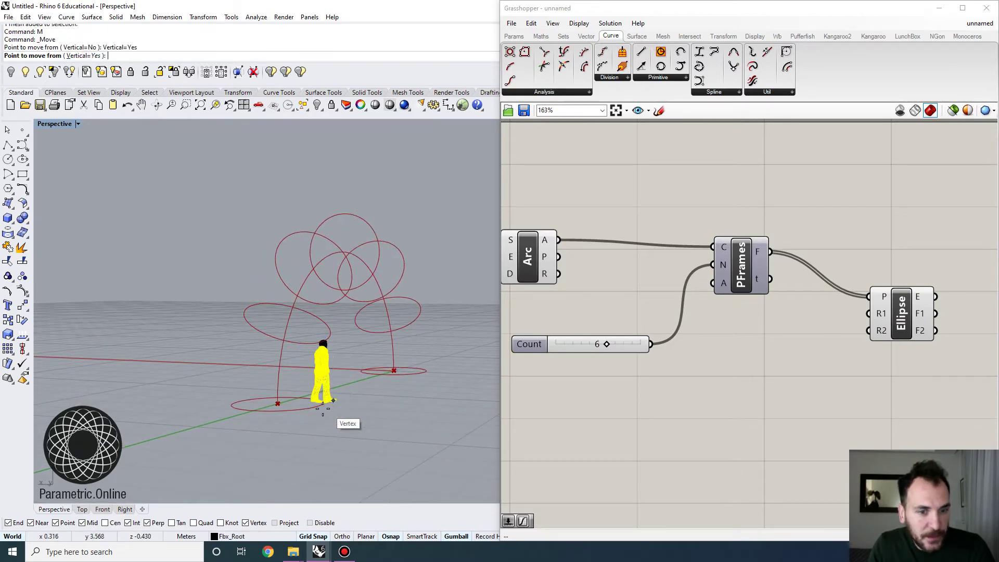
{"action": "scroll", "coordinate": [326, 406], "scroll_direction": "up", "scroll_amount": 3}
{"action": "left_click", "coordinate": [325, 394]}
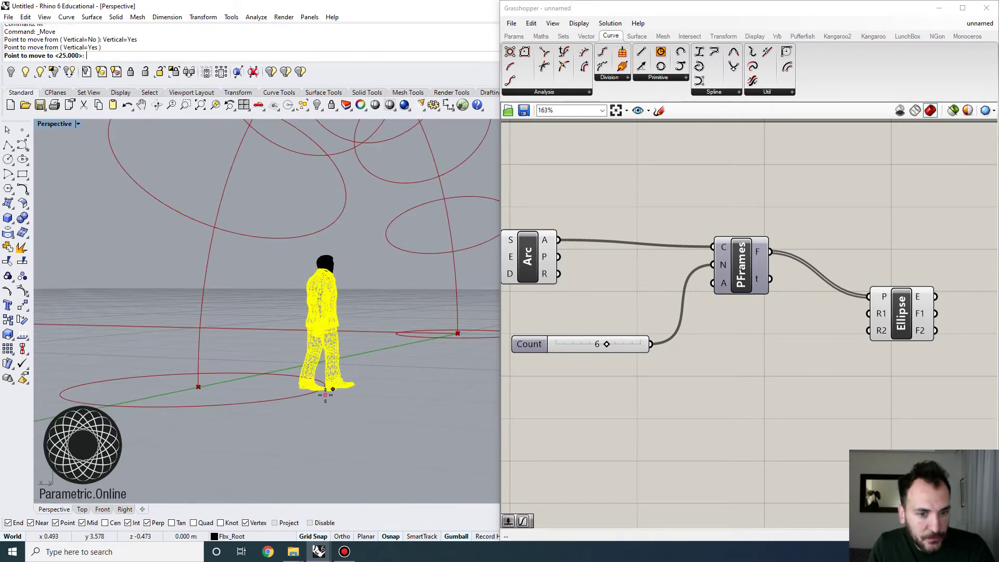
{"action": "type", "text": "0"}
{"action": "key", "text": "Return"}
{"action": "left_click", "coordinate": [327, 395]}
{"action": "scroll", "coordinate": [327, 395], "scroll_direction": "down", "scroll_amount": 4}
{"action": "right_click_drag", "start_coordinate": [335, 380], "coordinate": [359, 349]}
{"action": "key", "text": "ctrl+z"}
Try to move both meshes of the human figure from the feet to 0 without the vertical constraint, and undo it.
{"action": "left_click_drag", "start_coordinate": [367, 289], "coordinate": [430, 431]}
{"action": "type", "text": "m"}
{"action": "key", "text": "Return"}
{"action": "scroll", "coordinate": [394, 404], "scroll_direction": "up", "scroll_amount": 5}
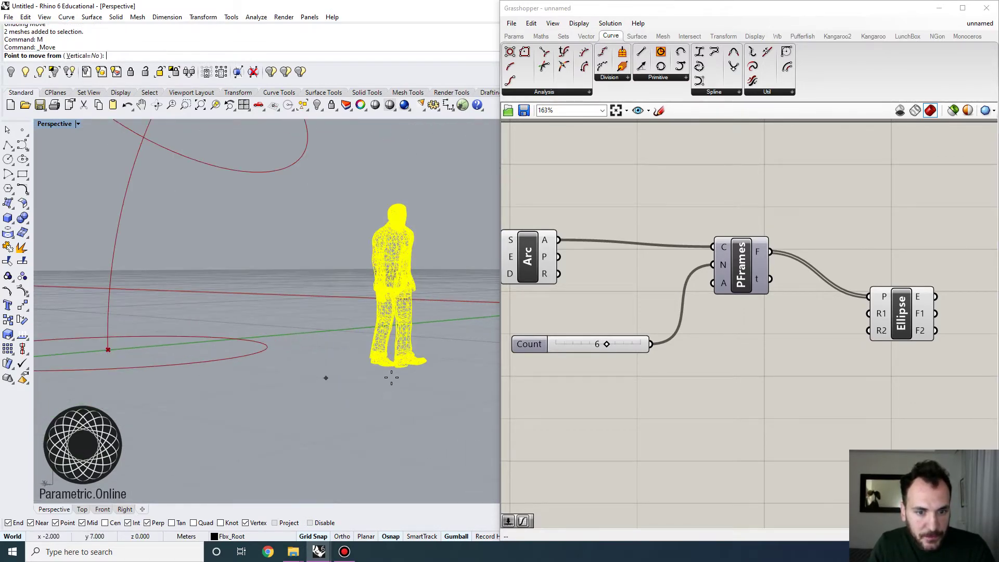
{"action": "left_click", "coordinate": [395, 370]}
{"action": "type", "text": "0"}
{"action": "key", "text": "Return"}
{"action": "key", "text": "ctrl+z"}
Move both meshes of the human figure from the feet to 0 with the Vertical option set to Yes.
{"action": "scroll", "coordinate": [391, 372], "scroll_direction": "down", "scroll_amount": 3}
{"action": "type", "text": "M"}
{"action": "key", "text": "Return"}
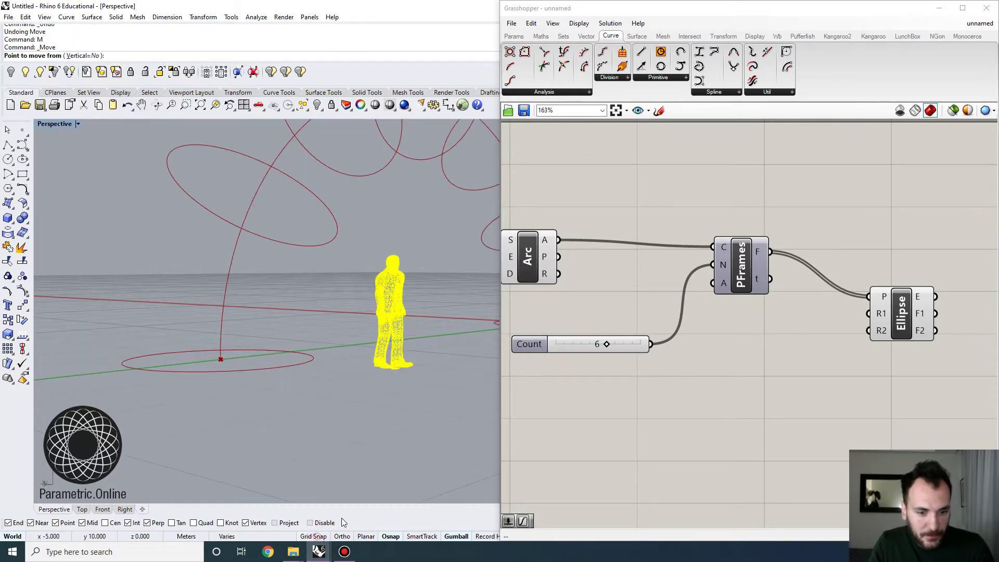
{"action": "key", "text": "Return"}
{"action": "left_click", "coordinate": [83, 55]}
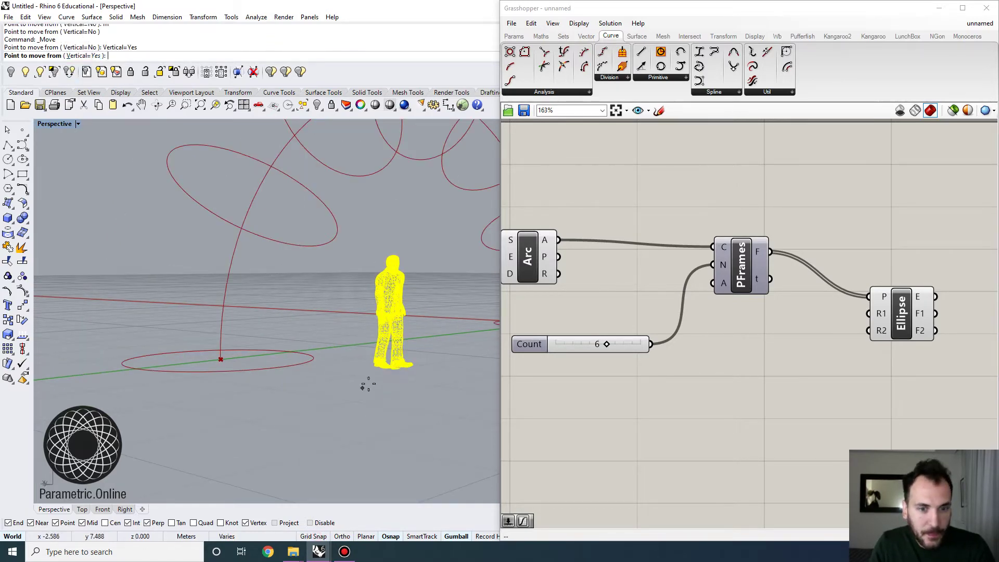
{"action": "left_click", "coordinate": [392, 369]}
{"action": "type", "text": "0"}
{"action": "key", "text": "Return"}
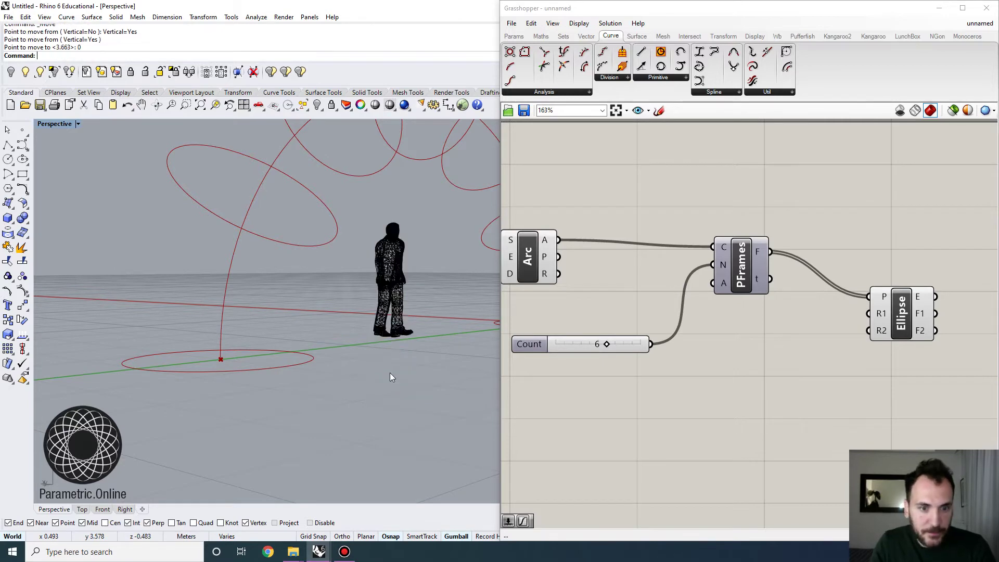
{"action": "mouse_move", "coordinate": [389, 373]}
{"action": "right_mouse_down"}
{"action": "mouse_move", "coordinate": [449, 362]}
{"action": "mouse_move", "coordinate": [395, 381]}
{"action": "right_mouse_up"}
{"action": "scroll", "coordinate": [341, 314], "scroll_direction": "down", "scroll_amount": 4}
Shift the Ellipse component farther from Perp Frames and place a Graph Mapper below the frames component.
{"action": "right_click_drag", "start_coordinate": [811, 331], "coordinate": [713, 317]}
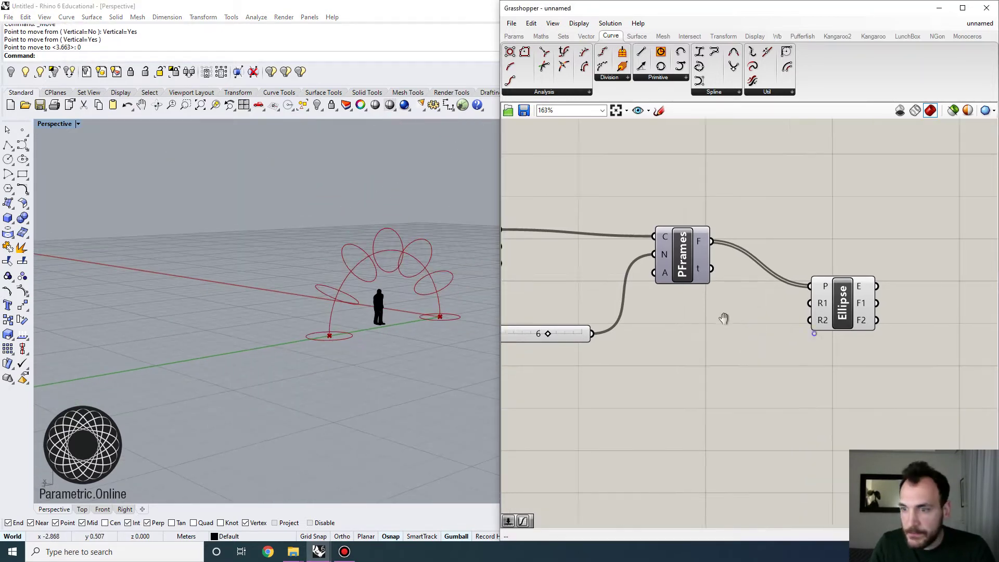
{"action": "right_click_drag", "start_coordinate": [720, 379], "coordinate": [737, 369]}
{"action": "left_click_drag", "start_coordinate": [828, 294], "coordinate": [898, 248]}
{"action": "double_click", "coordinate": [700, 358]}
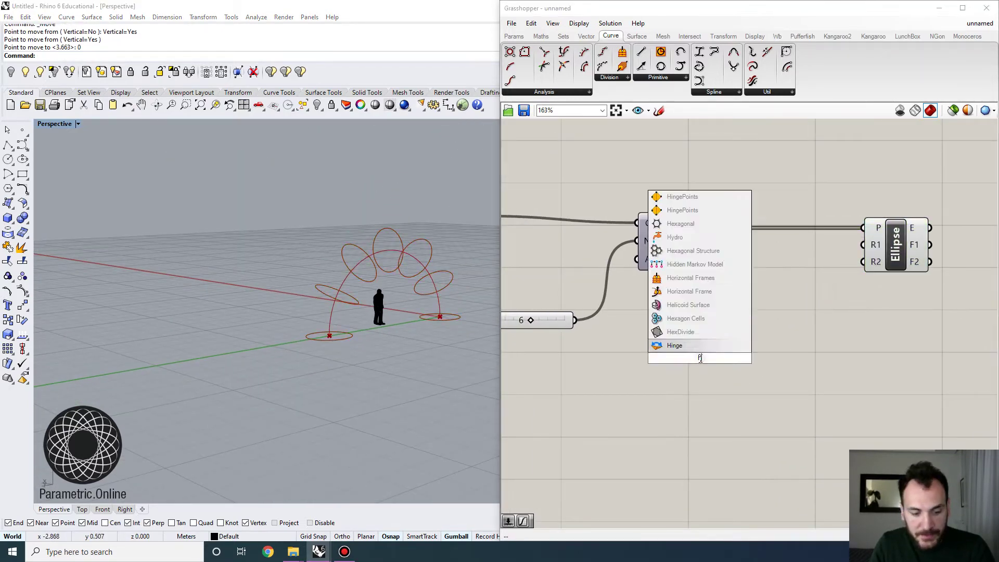
{"action": "left_click", "coordinate": [702, 373]}
{"action": "double_click", "coordinate": [702, 373]}
{"action": "left_click", "coordinate": [708, 384]}
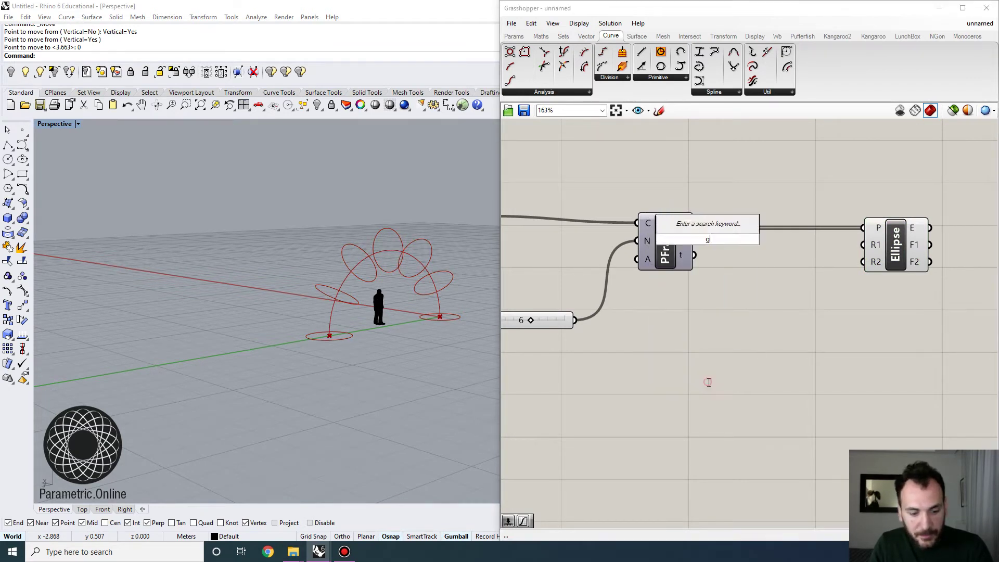
{"action": "double_click", "coordinate": [709, 388]}
{"action": "type", "text": "gra"}
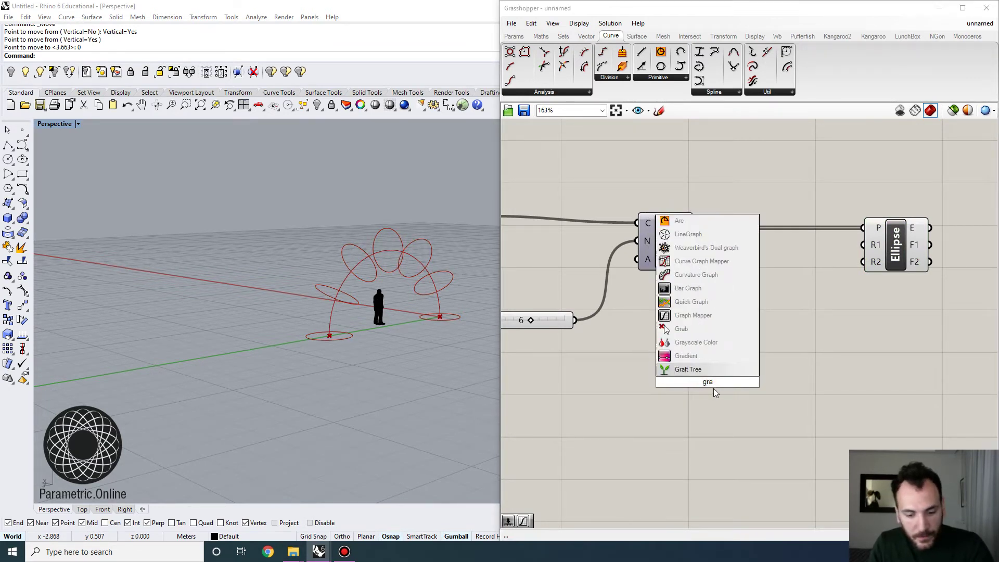
{"action": "type", "text": "dient"}
{"action": "key", "text": "Return"}
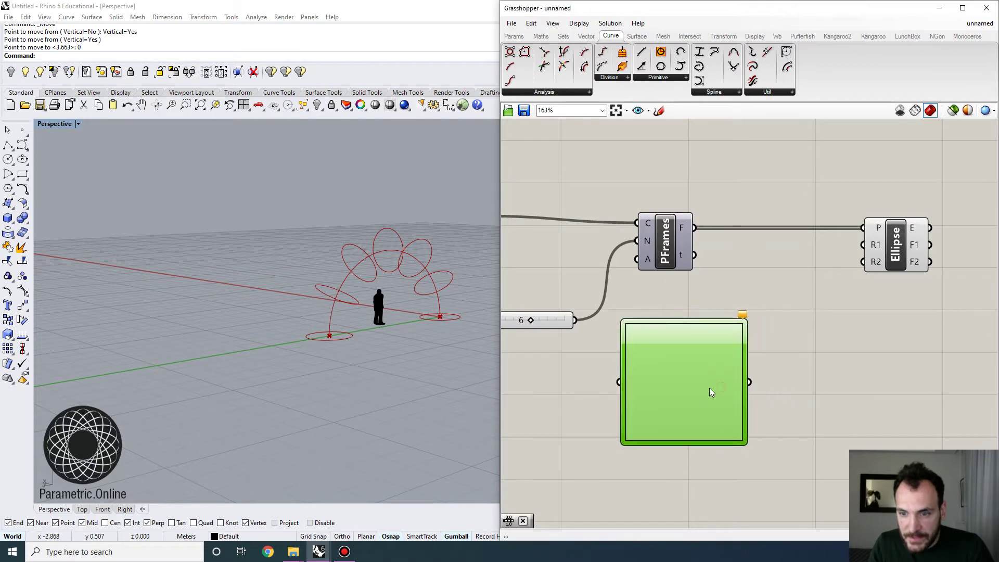
Set the Graph Mapper's graph type to Bezier and raise the curve's start point to a bit over a third of the graph height.
{"action": "scroll", "coordinate": [710, 390], "scroll_direction": "down", "scroll_amount": 1}
{"action": "right_click", "coordinate": [710, 390]}
{"action": "mouse_move", "coordinate": [748, 508]}
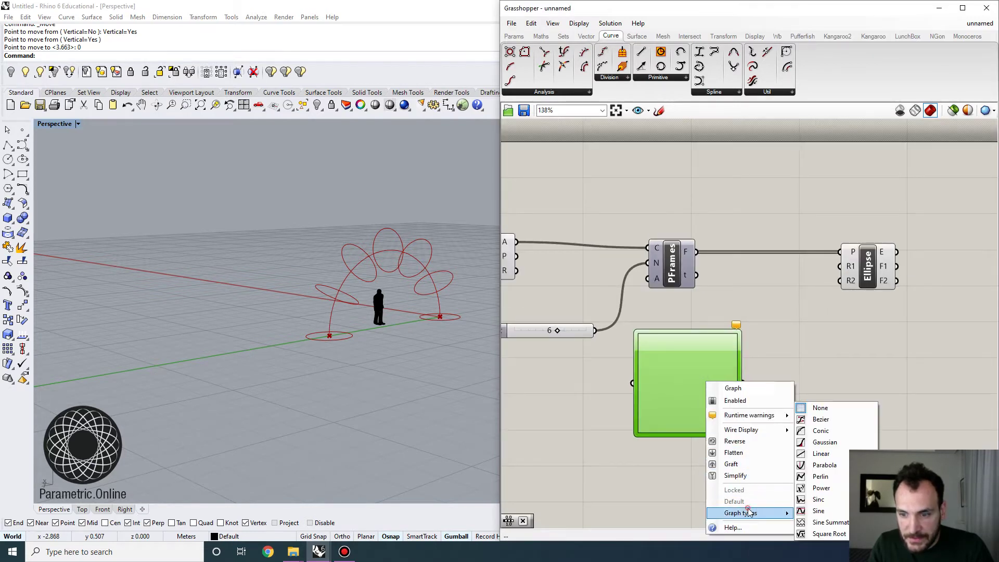
{"action": "left_click", "coordinate": [827, 420]}
{"action": "left_click_drag", "start_coordinate": [638, 433], "coordinate": [639, 395]}
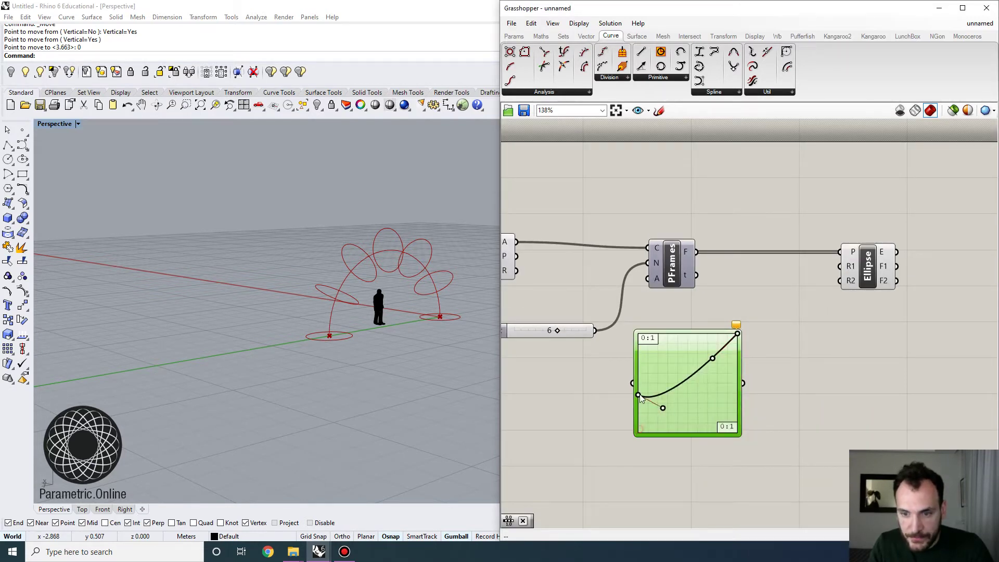
Add a Multiplication component that multiplies the Graph Mapper output by a number slider set to 5.
{"action": "double_click", "coordinate": [780, 371]}
{"action": "type", "text": "mul"}
{"action": "left_click", "coordinate": [771, 331]}
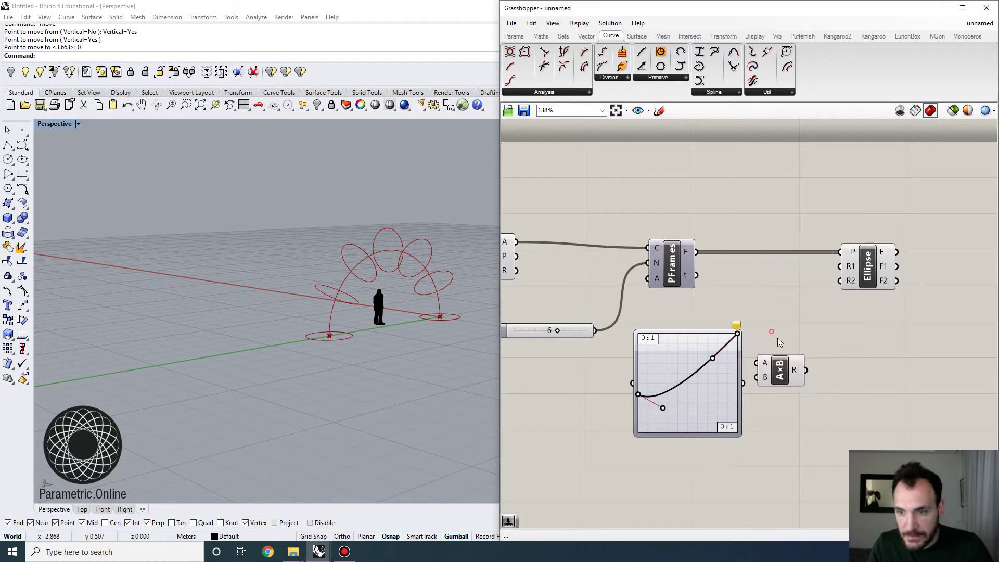
{"action": "left_click_drag", "start_coordinate": [791, 371], "coordinate": [761, 455]}
{"action": "left_click", "coordinate": [701, 455]}
{"action": "double_click", "coordinate": [701, 455]}
{"action": "type", "text": "5"}
{"action": "key", "text": "Return"}
Add a Range component driven by the frame Count slider and connect its output to the Graph Mapper.
{"action": "double_click", "coordinate": [555, 413]}
{"action": "type", "text": "range"}
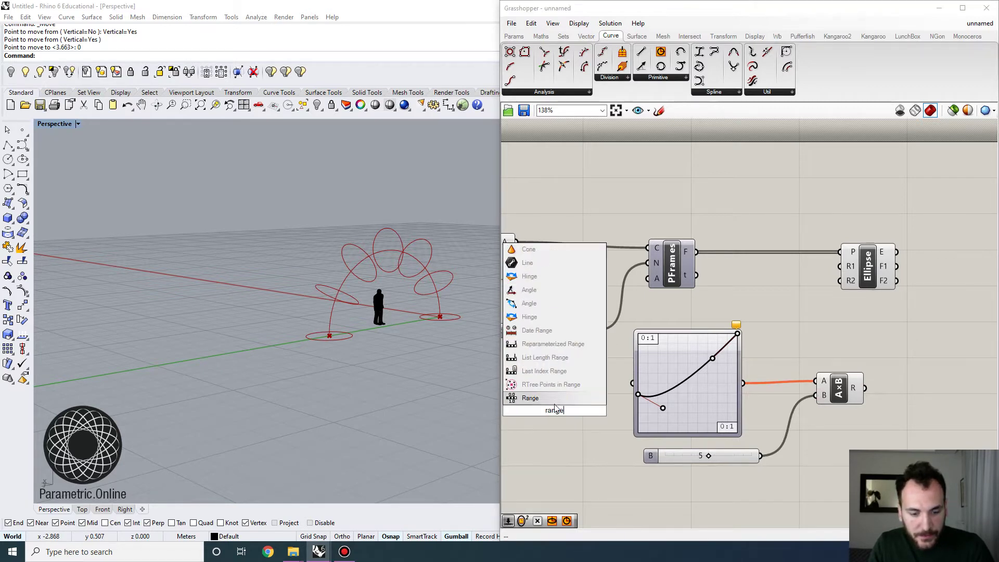
{"action": "key", "text": "Return"}
{"action": "left_click_drag", "start_coordinate": [562, 401], "coordinate": [753, 370]}
{"action": "left_click_drag", "start_coordinate": [755, 318], "coordinate": [679, 320]}
{"action": "left_click_drag", "start_coordinate": [769, 379], "coordinate": [791, 371]}
{"action": "right_click_drag", "start_coordinate": [831, 363], "coordinate": [668, 392]}
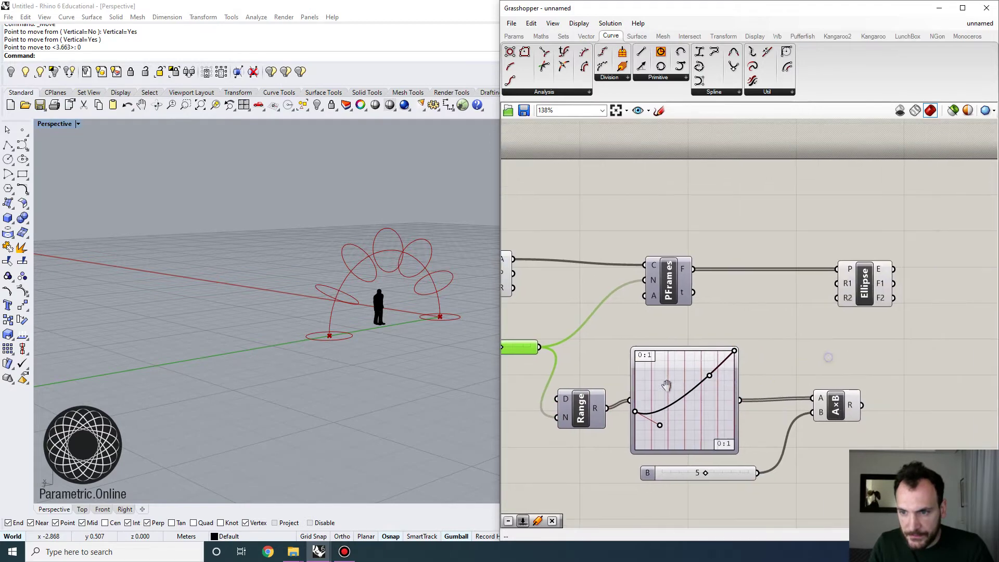
Connect the multiplication result to the Ellipse's R1 input and move the Ellipse component farther away.
{"action": "left_click_drag", "start_coordinate": [859, 405], "coordinate": [837, 283]}
{"action": "right_click_drag", "start_coordinate": [958, 308], "coordinate": [885, 301]}
{"action": "left_click_drag", "start_coordinate": [786, 275], "coordinate": [926, 294]}
Duplicate the Graph Mapper, Multiplication and slider below the originals, and connect the copied result to the Ellipse's R2 input.
{"action": "scroll", "coordinate": [913, 290], "scroll_direction": "down", "scroll_amount": 2}
{"action": "left_click_drag", "start_coordinate": [824, 435], "coordinate": [679, 347]}
{"action": "right_click_drag", "start_coordinate": [789, 401], "coordinate": [789, 336]}
{"action": "key", "text": "ctrl+c"}
{"action": "key", "text": "ctrl+v"}
{"action": "left_click_drag", "start_coordinate": [810, 310], "coordinate": [911, 237]}
{"action": "left_click", "coordinate": [810, 357]}
{"action": "left_click", "coordinate": [919, 231]}
{"action": "right_click_drag", "start_coordinate": [738, 368], "coordinate": [766, 327]}
{"action": "scroll", "coordinate": [713, 374], "scroll_direction": "up", "scroll_amount": 3}
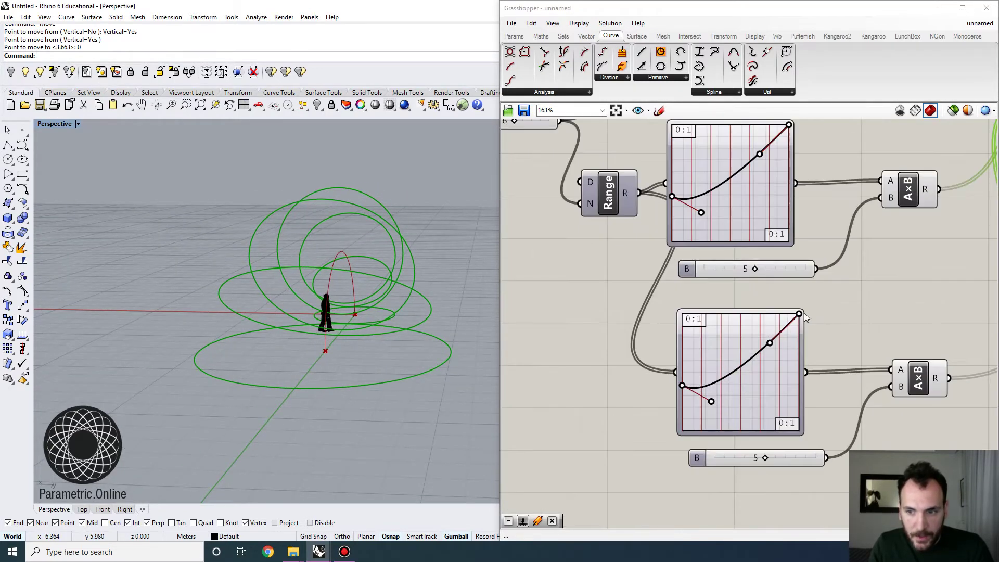
Reshape the lower Graph Mapper's Bezier curve into an arch that rises in the middle and falls at both ends.
{"action": "left_click_drag", "start_coordinate": [799, 312], "coordinate": [800, 395]}
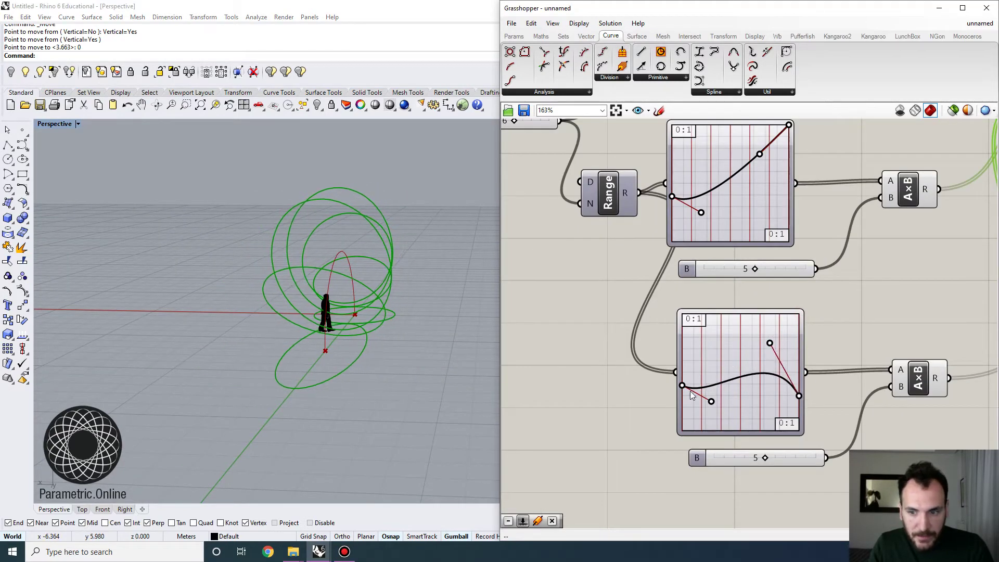
{"action": "left_click_drag", "start_coordinate": [683, 391], "coordinate": [709, 374]}
{"action": "right_click_drag", "start_coordinate": [792, 255], "coordinate": [792, 278]}
{"action": "right_click_drag", "start_coordinate": [439, 344], "coordinate": [392, 329]}
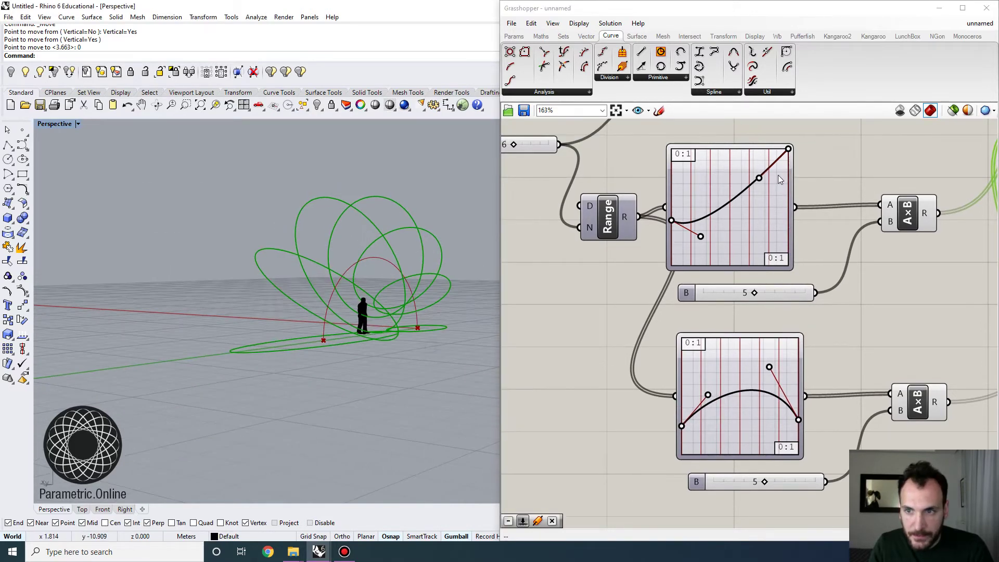
Reshape the upper Graph Mapper's Bezier curve into a similar arch by lowering its end point and raising its start handle.
{"action": "left_click_drag", "start_coordinate": [787, 151], "coordinate": [788, 236]}
{"action": "right_click_drag", "start_coordinate": [260, 285], "coordinate": [307, 356]}
{"action": "scroll", "coordinate": [382, 297], "scroll_direction": "up", "scroll_amount": 3}
{"action": "right_click_drag", "start_coordinate": [383, 301], "coordinate": [461, 264]}
{"action": "left_click_drag", "start_coordinate": [700, 237], "coordinate": [707, 207]}
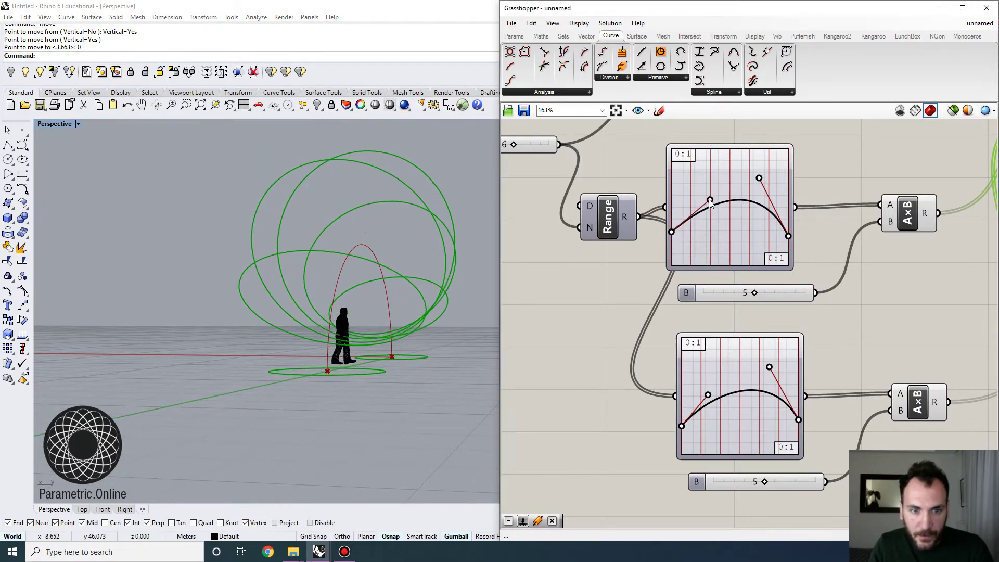
Change the upper multiplication slider to decimal numbers and set it to 1.69.
{"action": "left_click_drag", "start_coordinate": [754, 295], "coordinate": [723, 294]}
{"action": "right_click_drag", "start_coordinate": [219, 328], "coordinate": [331, 360]}
{"action": "double_click", "coordinate": [685, 293]}
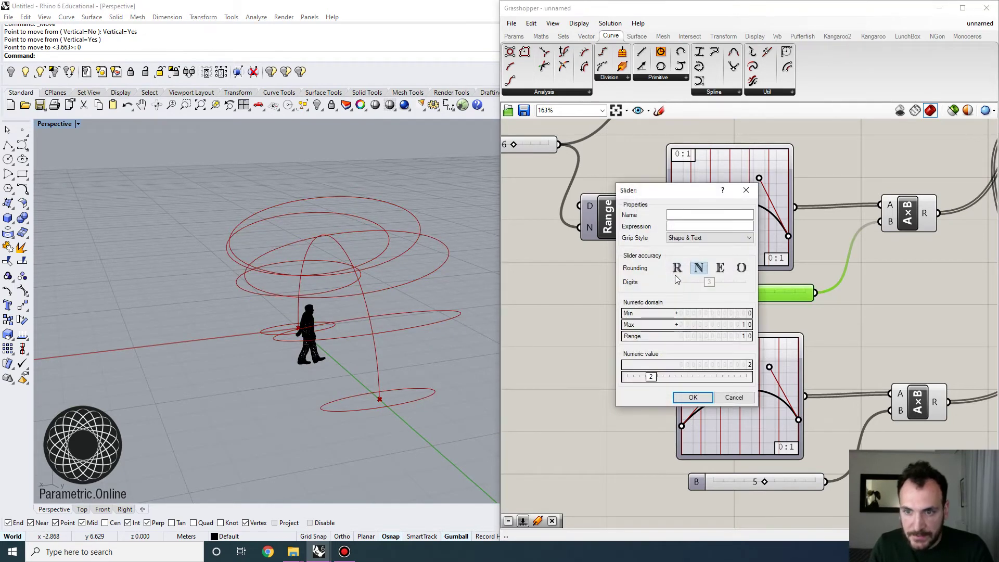
{"action": "left_click", "coordinate": [692, 397]}
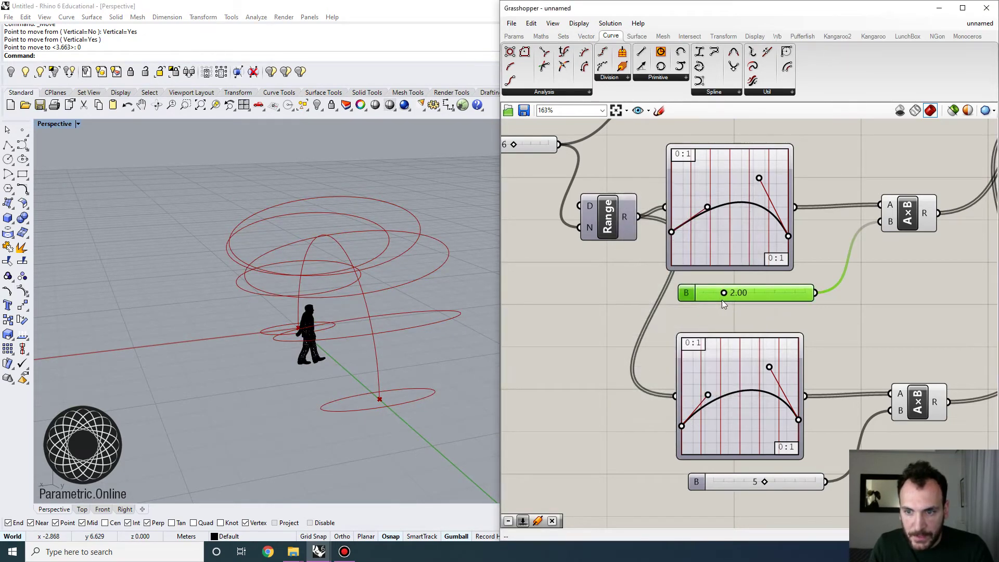
{"action": "left_click_drag", "start_coordinate": [724, 294], "coordinate": [720, 294]}
{"action": "right_click_drag", "start_coordinate": [343, 349], "coordinate": [433, 315]}
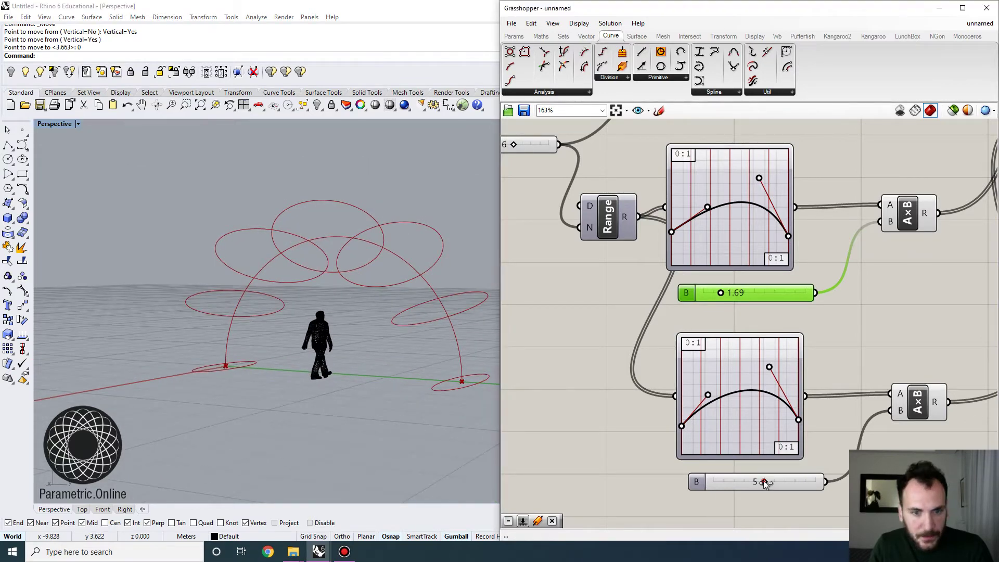
Set the lower multiplication slider to 4 and check the ellipses from several angles.
{"action": "left_click_drag", "start_coordinate": [763, 482], "coordinate": [754, 483]}
{"action": "right_click_drag", "start_coordinate": [450, 379], "coordinate": [274, 389]}
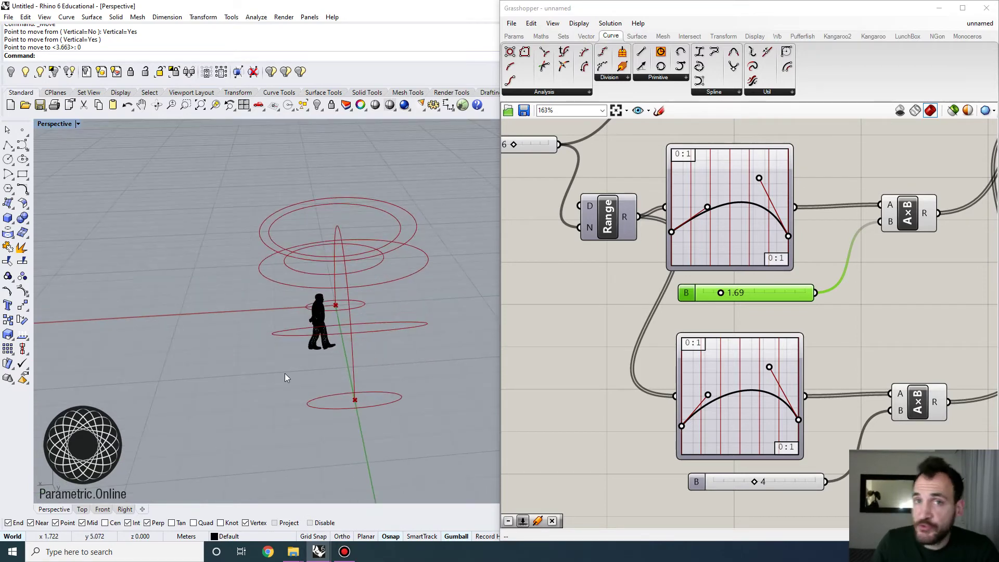
{"action": "right_click_drag", "start_coordinate": [329, 354], "coordinate": [295, 321]}
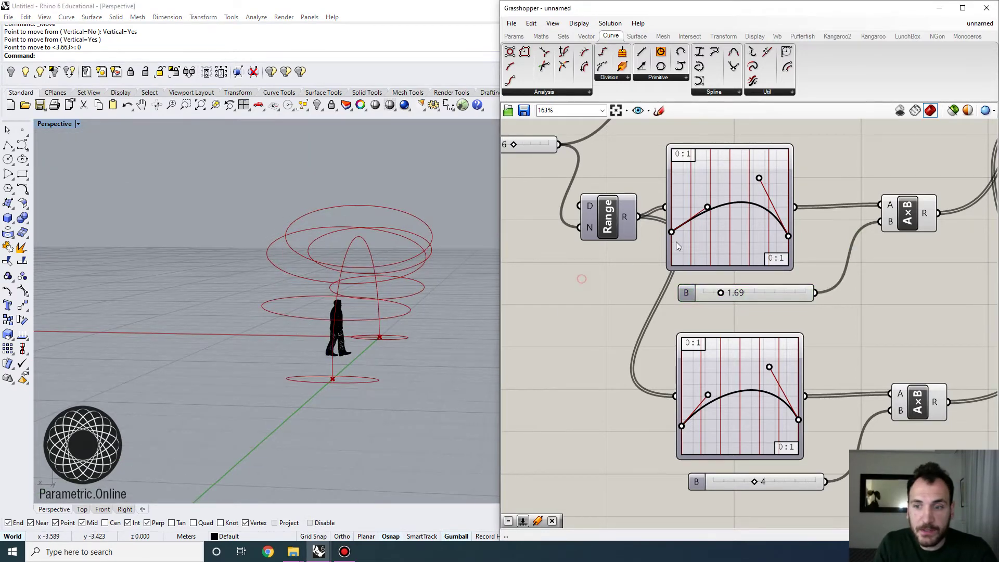
{"action": "left_click", "coordinate": [579, 280]}
Add a Loft component beside the Ellipse component and connect the ellipse output to its curves input.
{"action": "scroll", "coordinate": [676, 242], "scroll_direction": "down", "scroll_amount": 3}
{"action": "right_click_drag", "start_coordinate": [835, 264], "coordinate": [789, 279]}
{"action": "right_click_drag", "start_coordinate": [354, 345], "coordinate": [426, 326]}
{"action": "right_click_drag", "start_coordinate": [838, 257], "coordinate": [653, 298]}
{"action": "double_click", "coordinate": [800, 216]}
{"action": "type", "text": "loft"}
{"action": "key", "text": "Return"}
{"action": "double_click", "coordinate": [781, 214]}
{"action": "type", "text": "loft"}
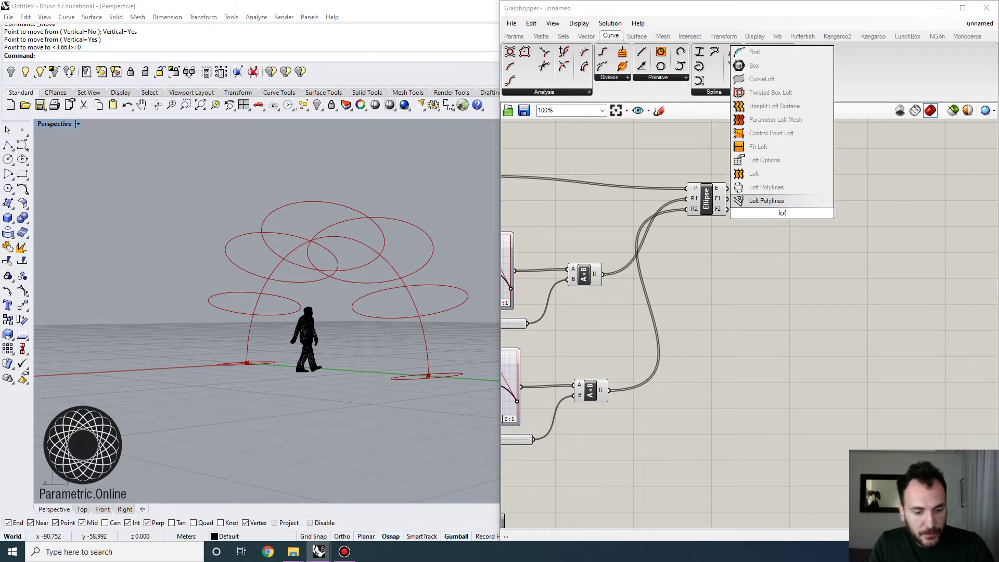
{"action": "key", "text": "Return"}
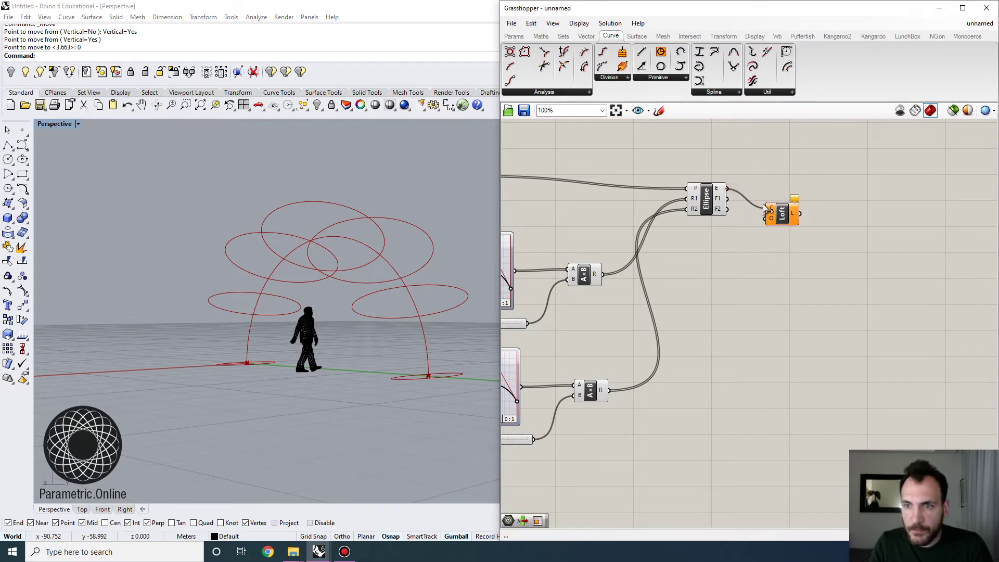
{"action": "left_click_drag", "start_coordinate": [763, 205], "coordinate": [765, 208]}
{"action": "left_click_drag", "start_coordinate": [782, 213], "coordinate": [791, 203]}
Add a Divide Domain² component and a Surface Box component beside the Loft.
{"action": "right_click_drag", "start_coordinate": [831, 219], "coordinate": [736, 235]}
{"action": "double_click", "coordinate": [817, 235]}
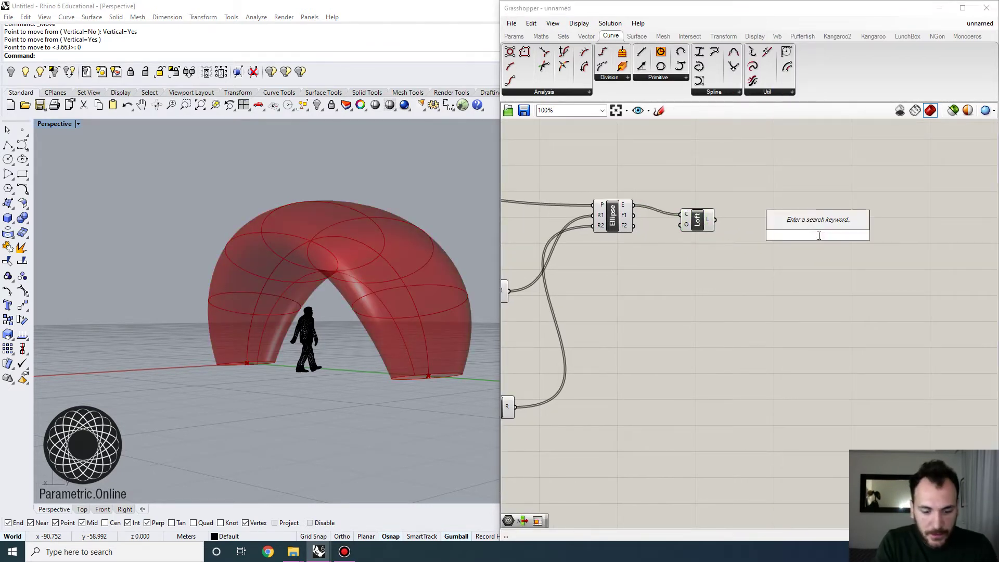
{"action": "type", "text": "divide"}
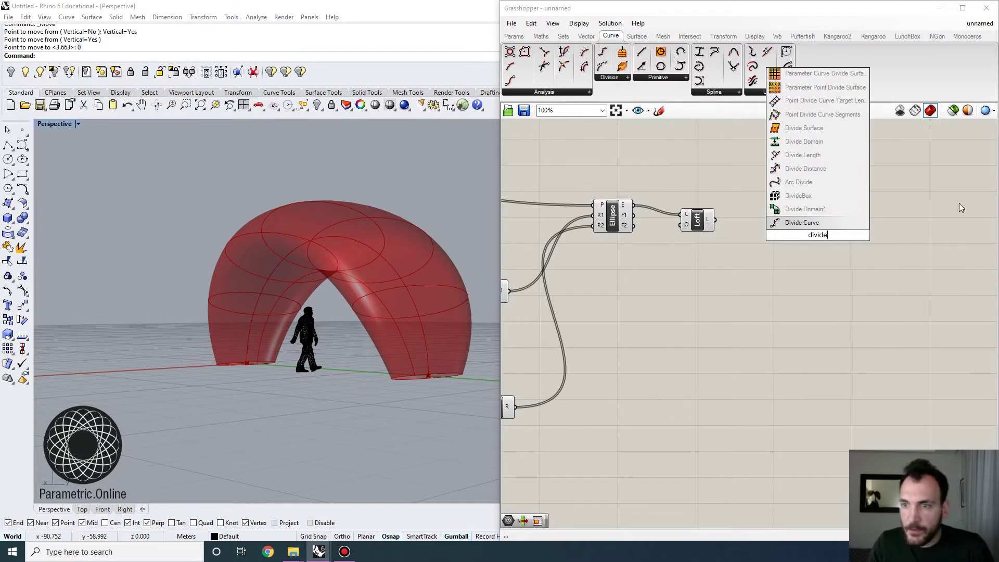
{"action": "left_click", "coordinate": [824, 209]}
{"action": "double_click", "coordinate": [836, 233]}
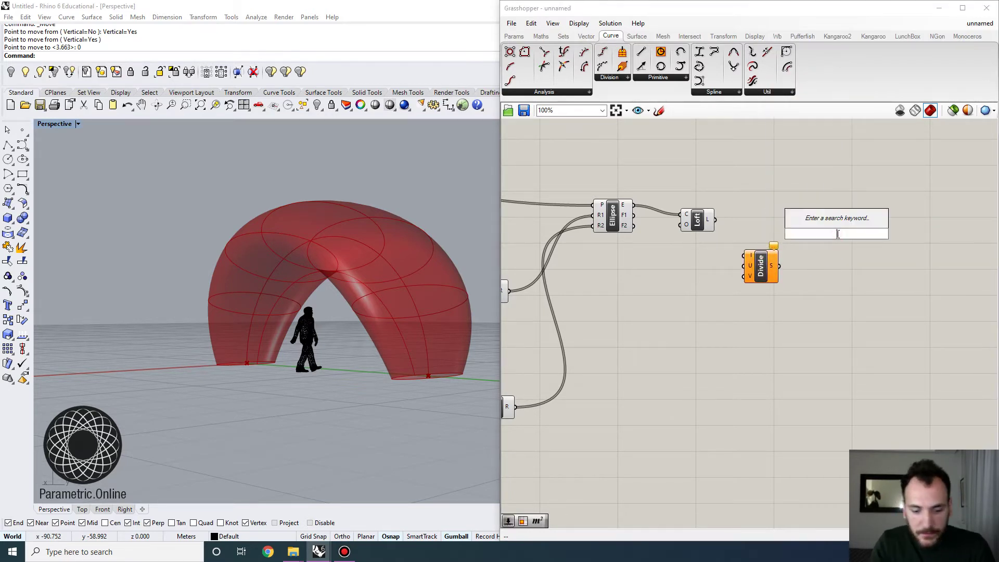
{"action": "type", "text": "surfave"}
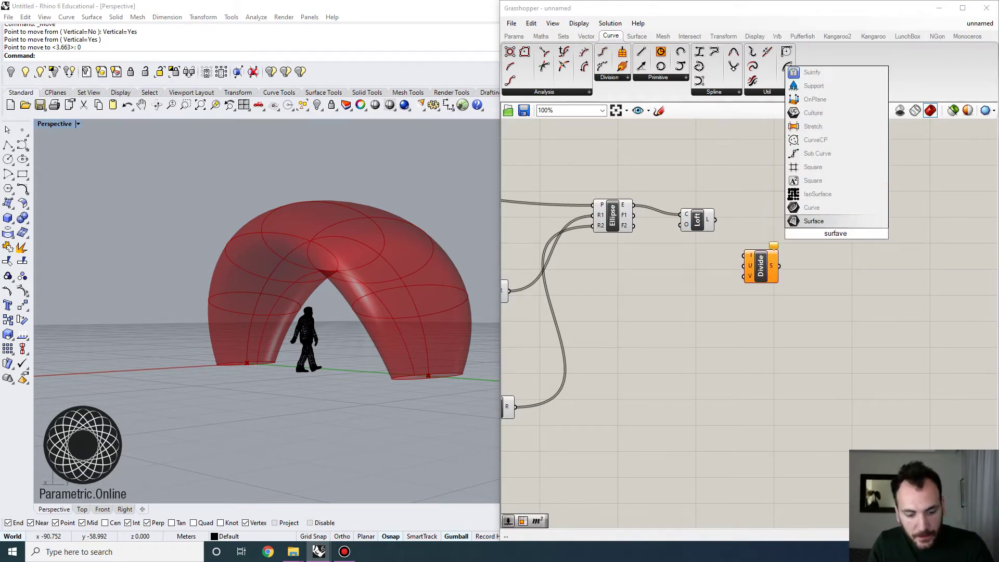
{"action": "key", "text": "BackSpace"}
{"action": "key", "text": "BackSpace"}
{"action": "type", "text": "ce box"}
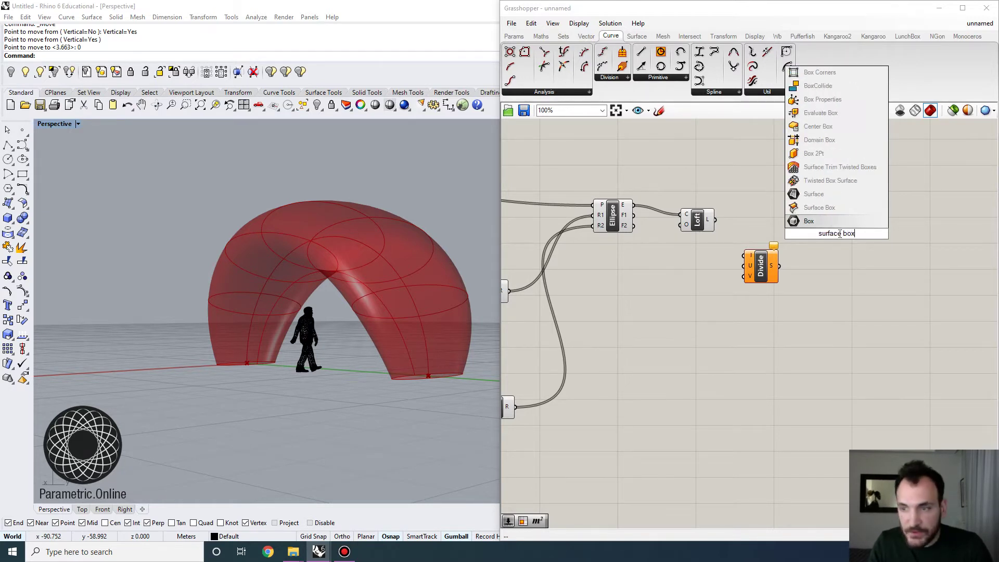
{"action": "left_click", "coordinate": [819, 207]}
Connect the Loft output to Divide Domain² and feed its U Count and V Count from number sliders set to 20.
{"action": "scroll", "coordinate": [714, 245], "scroll_direction": "up", "scroll_amount": 1}
{"action": "left_click", "coordinate": [707, 215]}
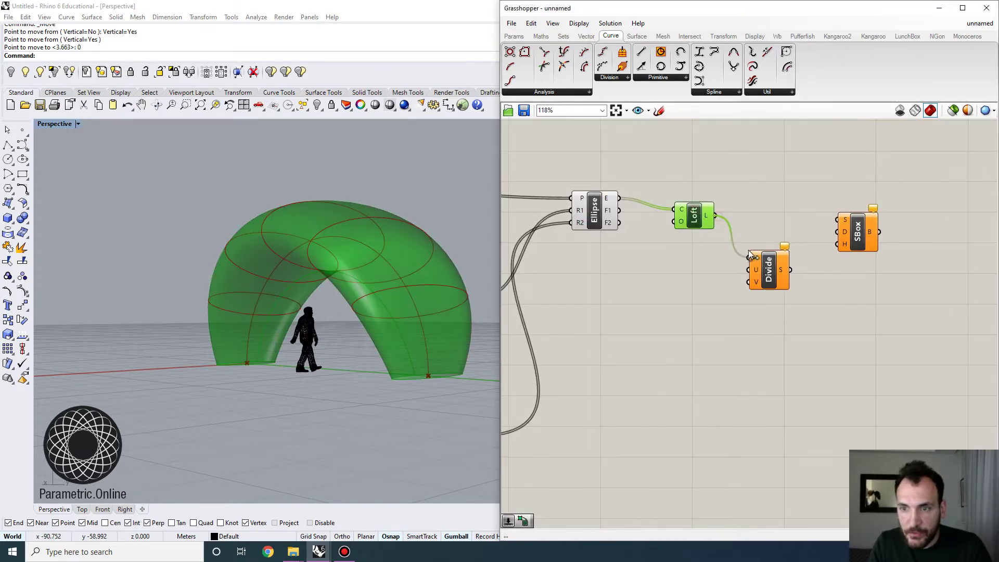
{"action": "left_click", "coordinate": [623, 279]}
{"action": "double_click", "coordinate": [623, 280]}
{"action": "type", "text": "20"}
{"action": "key", "text": "Return"}
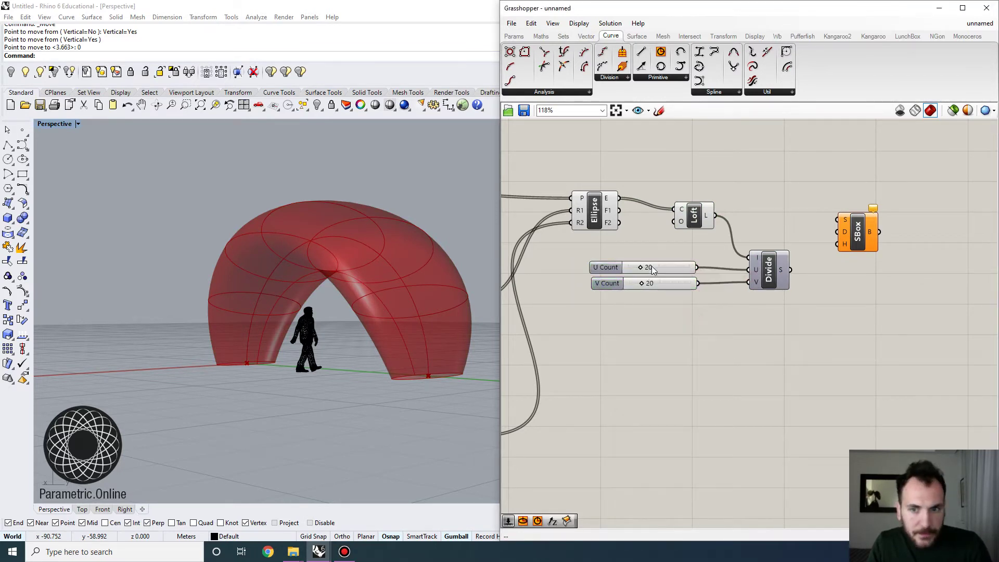
Connect the Loft and Divide Domain² outputs to Surface Box and drive its height with a slider set to 0.4.
{"action": "scroll", "coordinate": [720, 276], "scroll_direction": "up", "scroll_amount": 2}
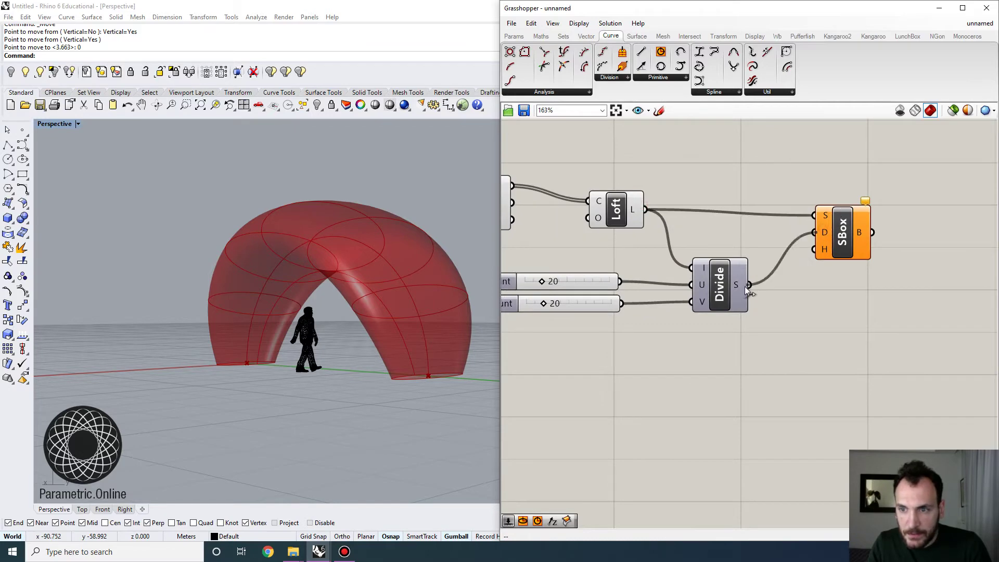
{"action": "left_click_drag", "start_coordinate": [744, 286], "coordinate": [746, 286]}
{"action": "double_click", "coordinate": [714, 364]}
{"action": "type", "text": "0.4"}
{"action": "key", "text": "Return"}
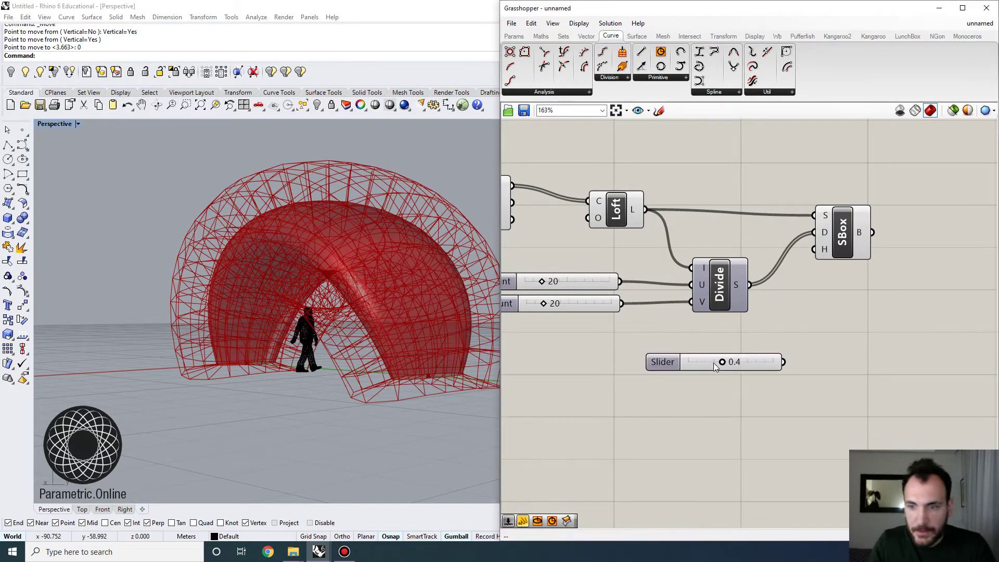
{"action": "left_click_drag", "start_coordinate": [808, 279], "coordinate": [815, 249]}
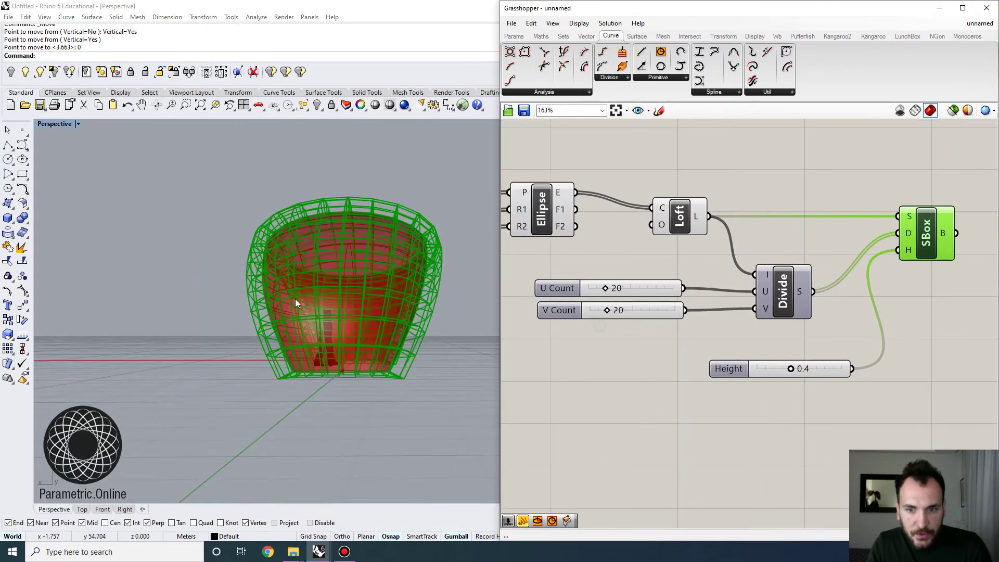
{"action": "right_click_drag", "start_coordinate": [295, 303], "coordinate": [336, 322]}
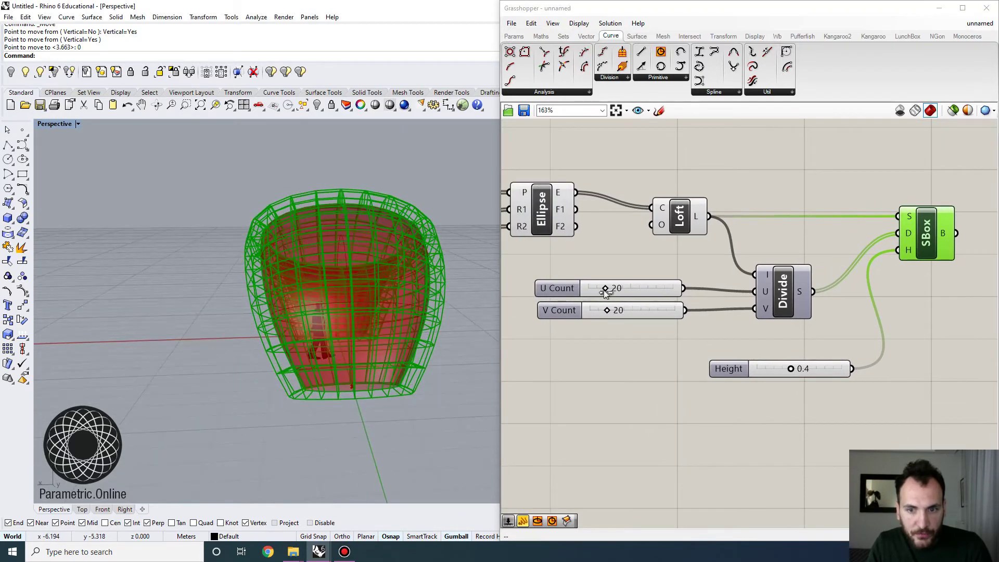
Set the U Count slider to 12 and the V Count slider to 10, checking the box grid on the arch.
{"action": "left_click_drag", "start_coordinate": [605, 290], "coordinate": [598, 311]}
{"action": "right_click_drag", "start_coordinate": [483, 343], "coordinate": [299, 347]}
{"action": "scroll", "coordinate": [358, 355], "scroll_direction": "down", "scroll_amount": 5}
{"action": "right_click_drag", "start_coordinate": [358, 355], "coordinate": [340, 379]}
{"action": "scroll", "coordinate": [244, 281], "scroll_direction": "up", "scroll_amount": 7}
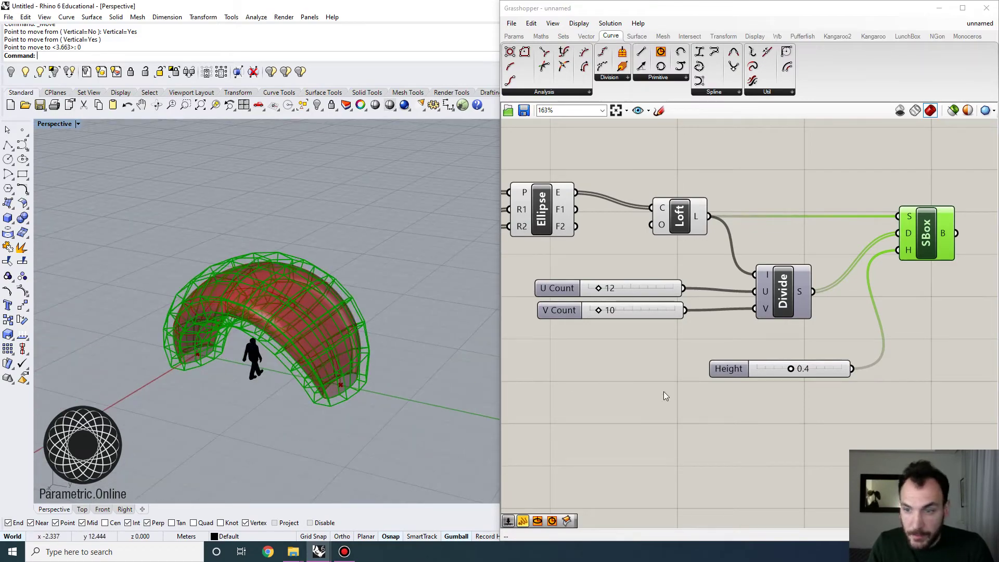
Draw a cube of about 1 m on the ground plane in Rhino, in the free space beside the arch.
{"action": "right_click_drag", "start_coordinate": [872, 308], "coordinate": [742, 302]}
{"action": "scroll", "coordinate": [762, 273], "scroll_direction": "down", "scroll_amount": 3}
{"action": "right_click_drag", "start_coordinate": [377, 367], "coordinate": [325, 334]}
{"action": "right_click_drag", "start_coordinate": [331, 341], "coordinate": [343, 357]}
{"action": "left_click", "coordinate": [8, 232]}
{"action": "right_click_drag", "start_coordinate": [167, 341], "coordinate": [292, 345]}
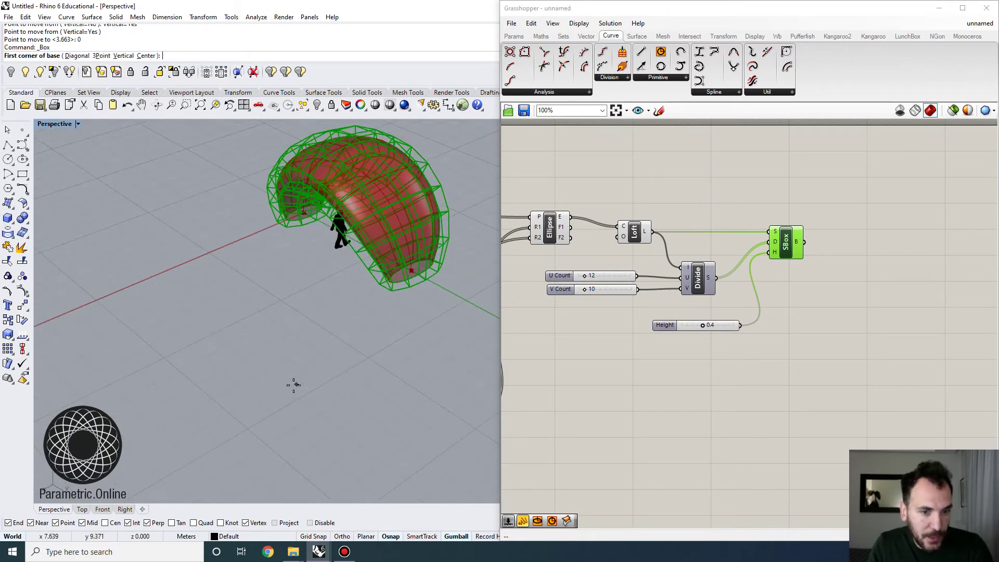
{"action": "left_click", "coordinate": [288, 394]}
{"action": "left_click", "coordinate": [314, 383]}
{"action": "left_click", "coordinate": [308, 374]}
Copy the cube on top of the original and add another copy beside the raised cube.
{"action": "type", "text": "Copy"}
{"action": "key", "text": "Return"}
{"action": "left_click", "coordinate": [300, 399]}
{"action": "left_click", "coordinate": [296, 374]}
{"action": "right_click", "coordinate": [306, 369]}
{"action": "left_click", "coordinate": [328, 354]}
{"action": "right_click", "coordinate": [341, 349]}
{"action": "left_click", "coordinate": [345, 347]}
{"action": "left_click", "coordinate": [307, 373]}
{"action": "left_click", "coordinate": [292, 378]}
{"action": "right_click", "coordinate": [291, 377]}
Delete the misplaced cube copies, keeping the base cube, the cube above it and the one beside that.
{"action": "scroll", "coordinate": [291, 377], "scroll_direction": "up", "scroll_amount": 8}
{"action": "left_click", "coordinate": [290, 377]}
{"action": "key", "text": "Delete"}
{"action": "left_click", "coordinate": [326, 348]}
{"action": "key", "text": "Delete"}
{"action": "key", "text": "Delete"}
{"action": "key", "text": "ctrl+z"}
{"action": "left_click", "coordinate": [243, 379]}
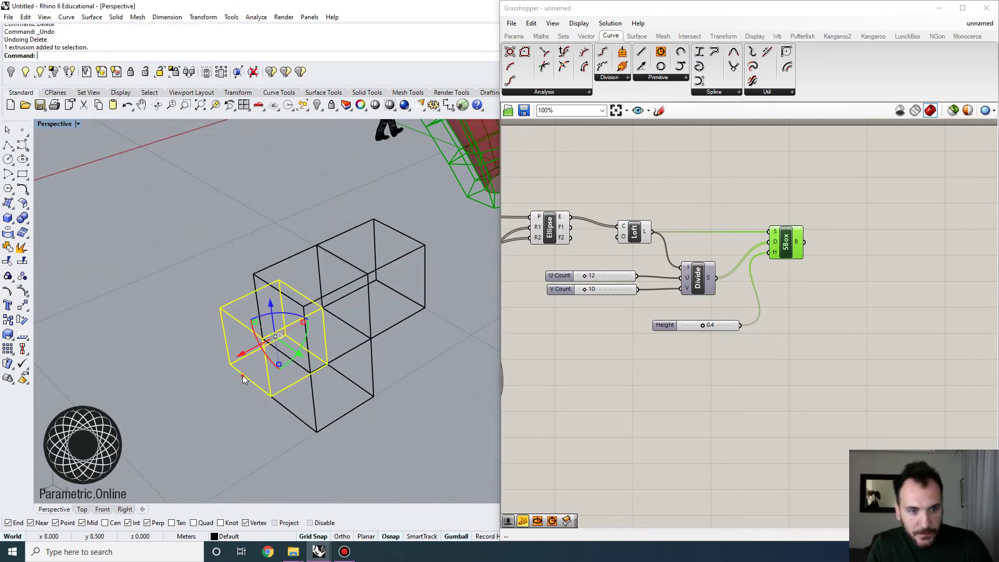
{"action": "key", "text": "Delete"}
Copy the side cube 2 m across to the opposite side of the central cube.
{"action": "left_click", "coordinate": [424, 284]}
{"action": "type", "text": "Copy"}
{"action": "key", "text": "Return"}
{"action": "left_click", "coordinate": [424, 307]}
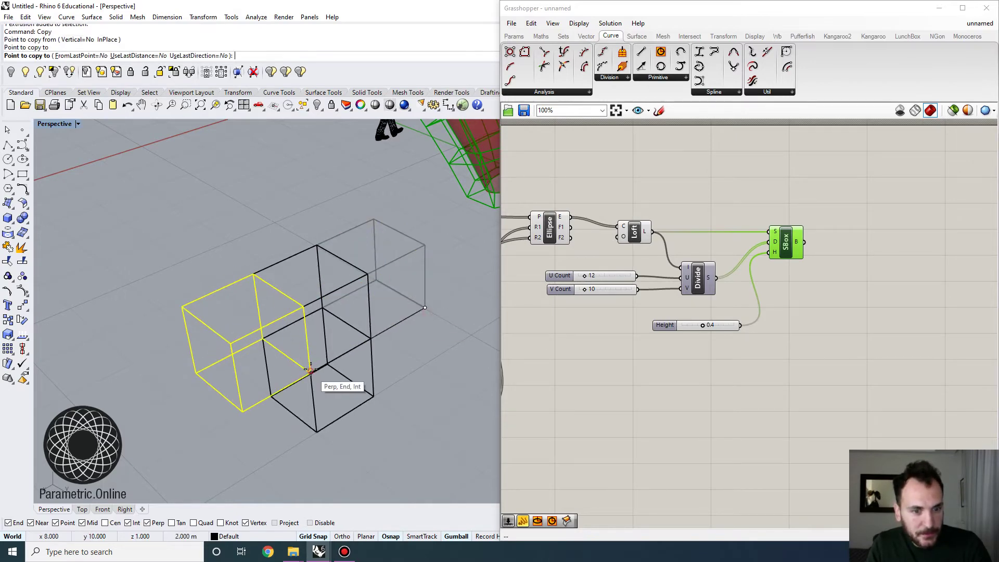
{"action": "right_click", "coordinate": [310, 354]}
{"action": "right_click_drag", "start_coordinate": [347, 370], "coordinate": [321, 336]}
{"action": "right_click_drag", "start_coordinate": [205, 238], "coordinate": [220, 272], "text": "shift"}
{"action": "scroll", "coordinate": [220, 272], "scroll_direction": "up", "scroll_amount": 5}
{"action": "scroll", "coordinate": [248, 294], "scroll_direction": "down", "scroll_amount": 5}
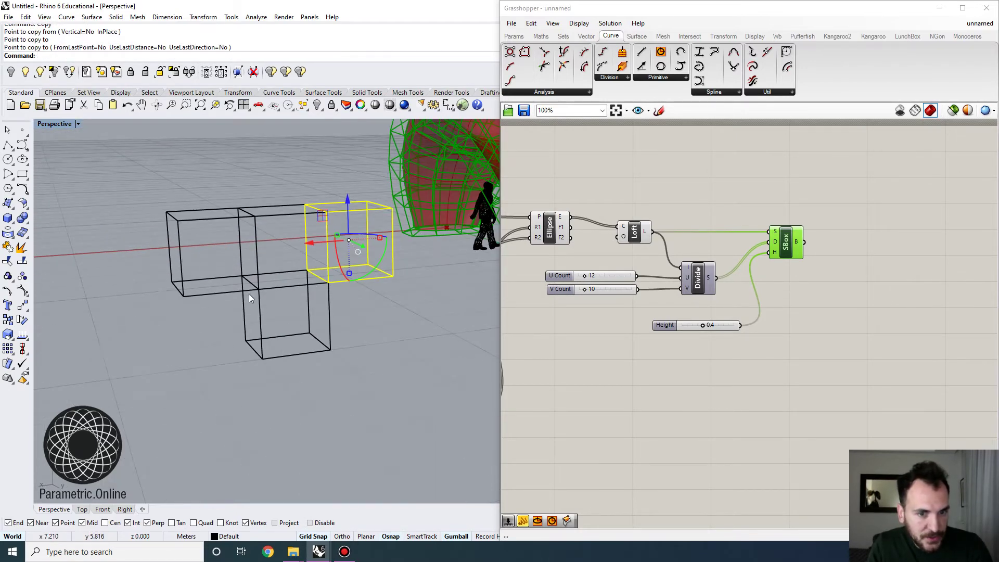
Copy a side cube onto the top of the central cube to complete the cross shape.
{"action": "left_click", "coordinate": [219, 295]}
{"action": "right_click", "coordinate": [220, 294]}
{"action": "left_click", "coordinate": [258, 289]}
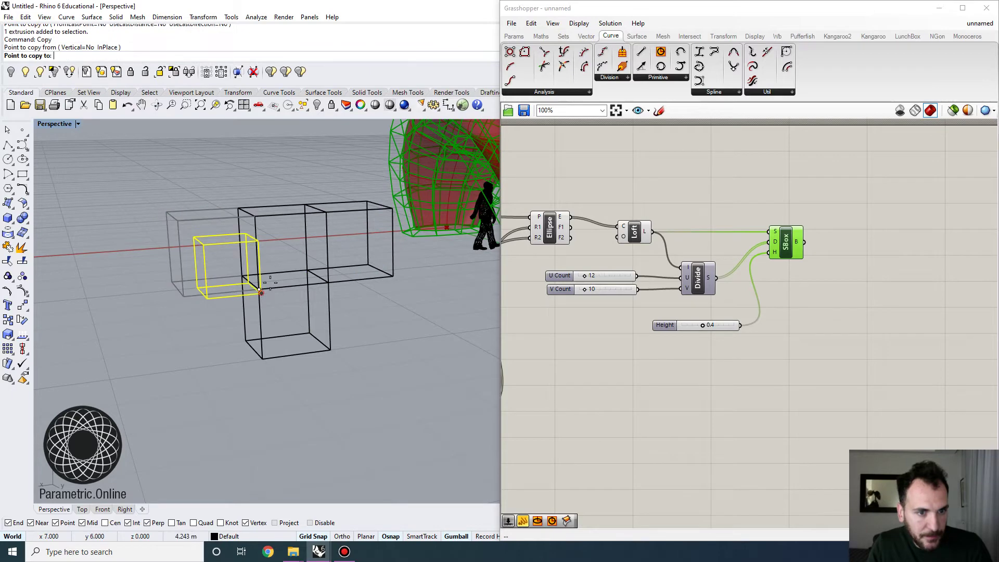
{"action": "left_click", "coordinate": [326, 211]}
{"action": "right_click", "coordinate": [327, 230]}
{"action": "right_click_drag", "start_coordinate": [328, 231], "coordinate": [331, 267]}
{"action": "scroll", "coordinate": [331, 246], "scroll_direction": "down", "scroll_amount": 5}
Join the five cubes into one solid with BooleanUnion.
{"action": "left_click_drag", "start_coordinate": [361, 357], "coordinate": [238, 250]}
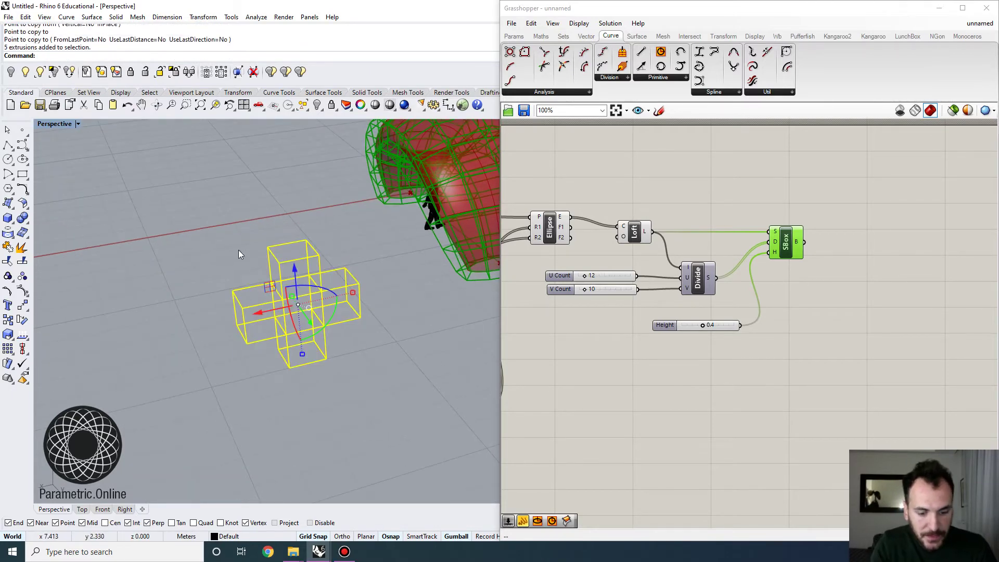
{"action": "type", "text": "BooleanUnion"}
{"action": "key", "text": "Return"}
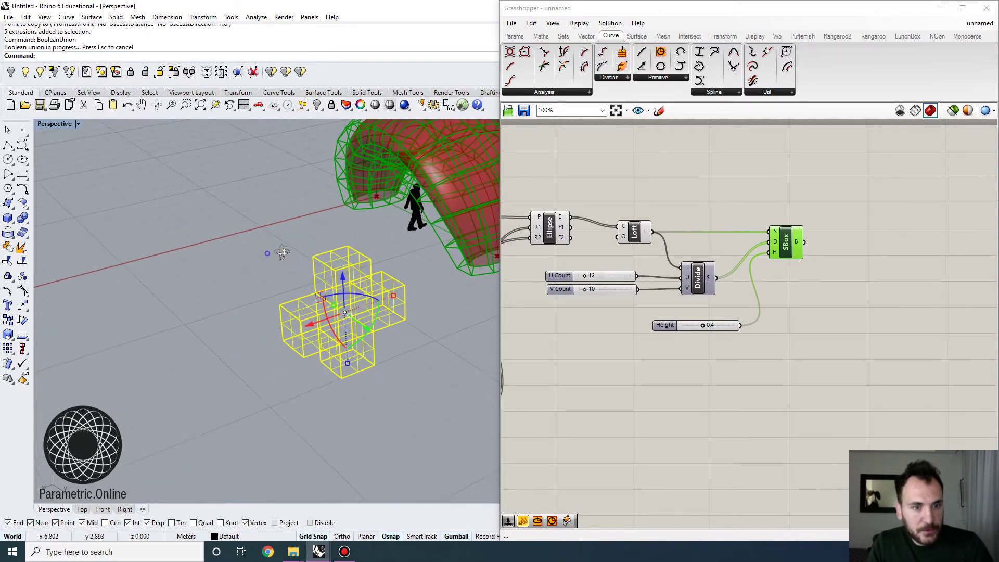
Create a mesh from the cross-shaped solid and move the original solid away from the mesh.
{"action": "type", "text": "Mesh"}
{"action": "left_click", "coordinate": [350, 316]}
{"action": "key", "text": "Return"}
{"action": "scroll", "coordinate": [384, 336], "scroll_direction": "down", "scroll_amount": 5}
{"action": "left_click", "coordinate": [412, 289]}
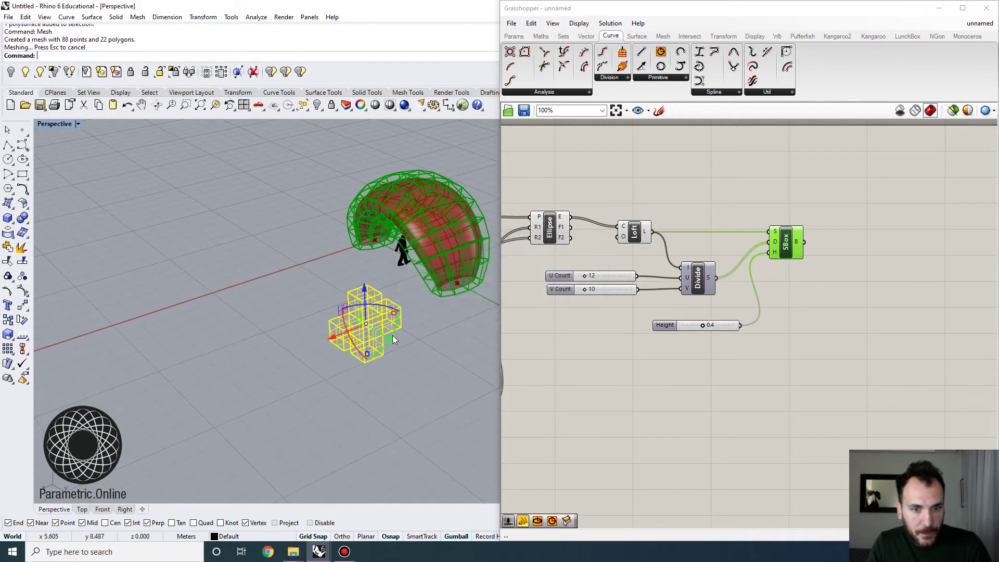
{"action": "left_click_drag", "start_coordinate": [396, 336], "coordinate": [450, 398]}
{"action": "scroll", "coordinate": [357, 326], "scroll_direction": "up", "scroll_amount": 3}
Explode the cross mesh into separate faces and switch the Perspective viewport from wireframe to a solid-face display mode.
{"action": "left_click", "coordinate": [382, 348]}
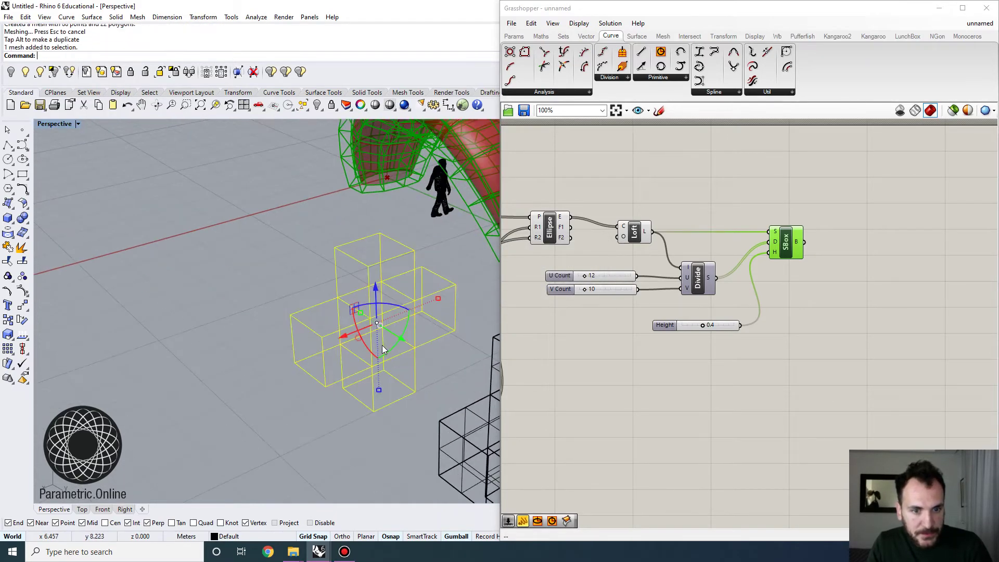
{"action": "type", "text": "Explode"}
{"action": "key", "text": "Return"}
{"action": "left_click", "coordinate": [95, 194]}
{"action": "double_click", "coordinate": [55, 126]}
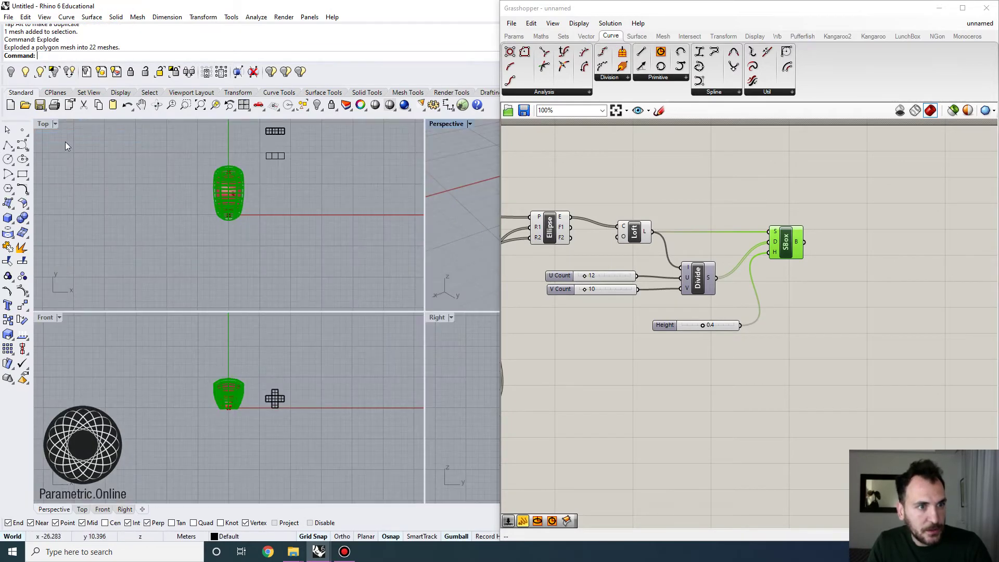
{"action": "double_click", "coordinate": [457, 125]}
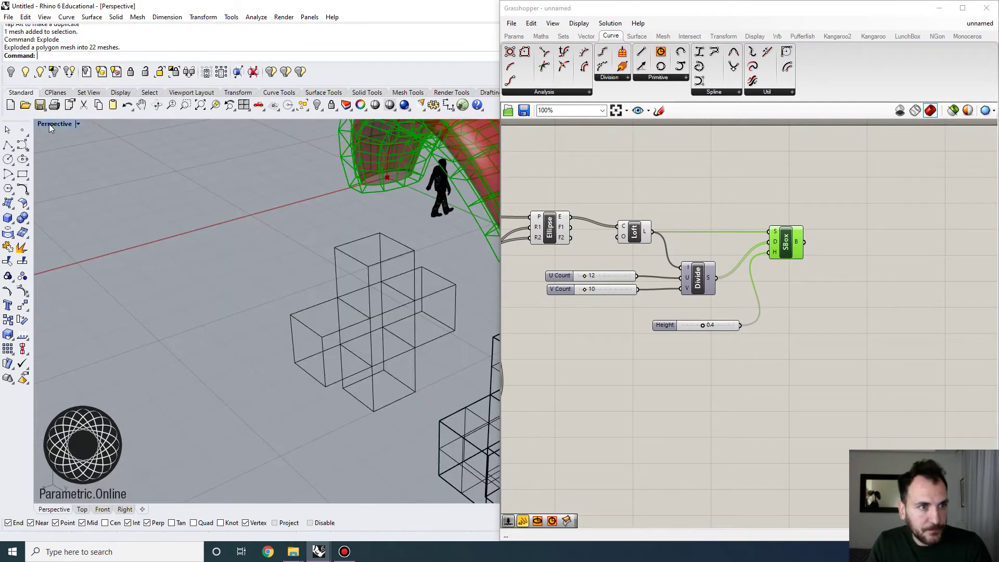
{"action": "left_click", "coordinate": [49, 124]}
{"action": "left_click", "coordinate": [82, 175]}
Delete the end faces of the four arms of the exploded cross mesh.
{"action": "right_click_drag", "start_coordinate": [312, 250], "coordinate": [308, 318]}
{"action": "scroll", "coordinate": [264, 238], "scroll_direction": "down", "scroll_amount": 2}
{"action": "left_click", "coordinate": [232, 285]}
{"action": "key", "text": "Delete"}
{"action": "key", "text": "ctrl+z"}
{"action": "left_click", "coordinate": [308, 317]}
{"action": "key", "text": "Delete"}
{"action": "left_click", "coordinate": [341, 225]}
{"action": "key", "text": "Delete"}
{"action": "right_click_drag", "start_coordinate": [351, 254], "coordinate": [244, 269]}
{"action": "left_click", "coordinate": [316, 155]}
{"action": "key", "text": "Delete"}
{"action": "left_click", "coordinate": [249, 186]}
{"action": "key", "text": "Delete"}
Join all the remaining mesh faces of the cross into one open mesh.
{"action": "right_click_drag", "start_coordinate": [275, 210], "coordinate": [284, 314]}
{"action": "left_click_drag", "start_coordinate": [284, 314], "coordinate": [98, 222]}
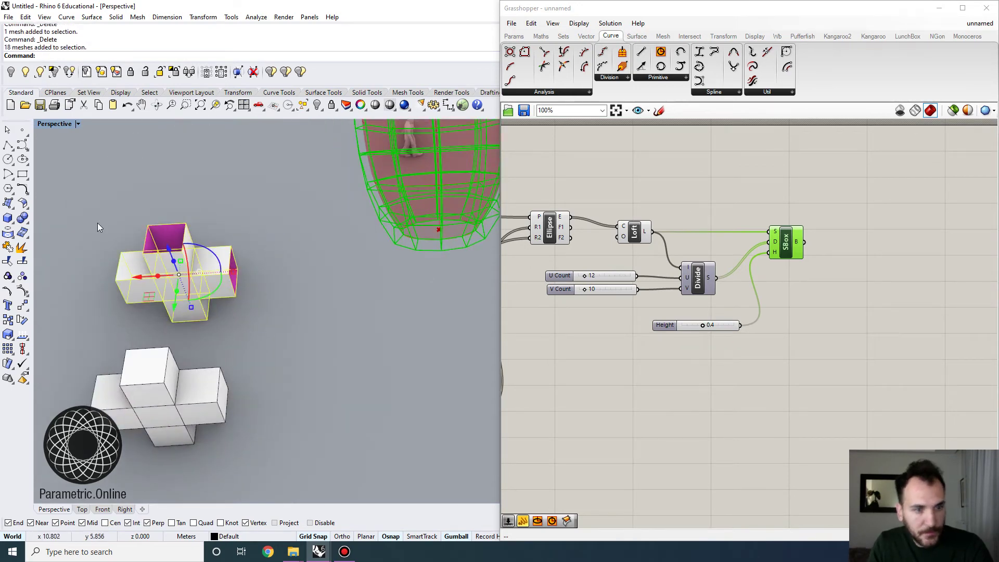
{"action": "type", "text": "join"}
{"action": "key", "text": "Return"}
Delete the original cross-shaped polysurface, keeping only the open mesh.
{"action": "left_click", "coordinate": [160, 354]}
{"action": "key", "text": "Delete"}
{"action": "key", "text": "Delete"}
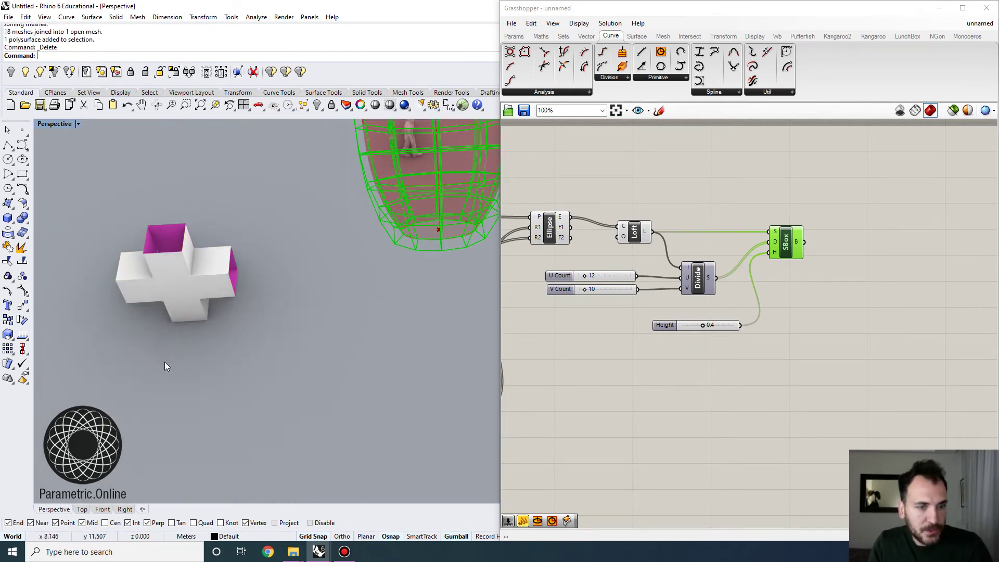
Add a Mesh parameter to the definition and reference the open cross mesh from the Rhino model in it.
{"action": "right_click_drag", "start_coordinate": [205, 379], "coordinate": [313, 385]}
{"action": "left_click", "coordinate": [380, 328]}
{"action": "left_click", "coordinate": [312, 384]}
{"action": "double_click", "coordinate": [691, 400]}
{"action": "type", "text": "mesh"}
{"action": "left_click", "coordinate": [666, 387]}
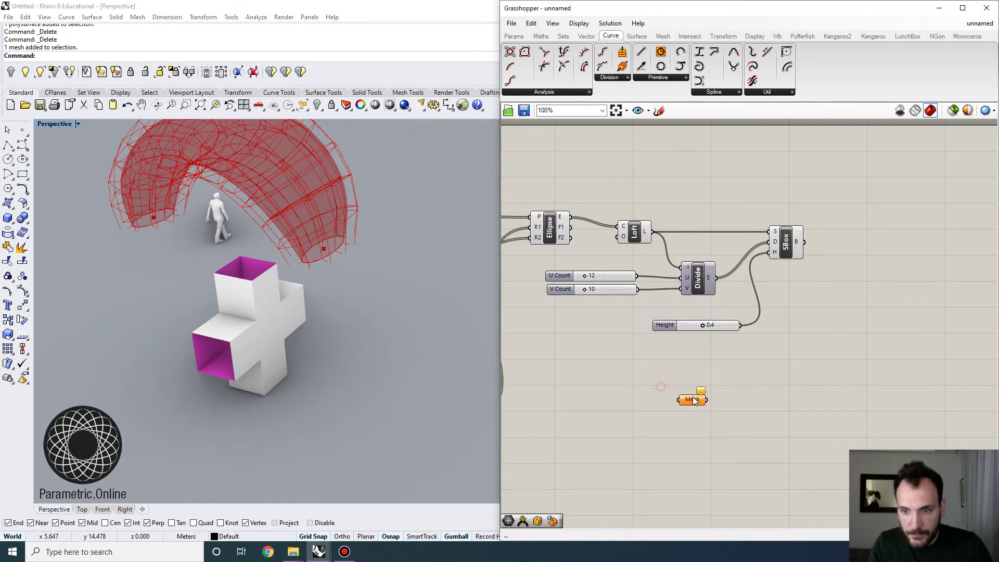
{"action": "right_click", "coordinate": [692, 398]}
{"action": "left_click", "coordinate": [729, 447]}
{"action": "left_click", "coordinate": [221, 358]}
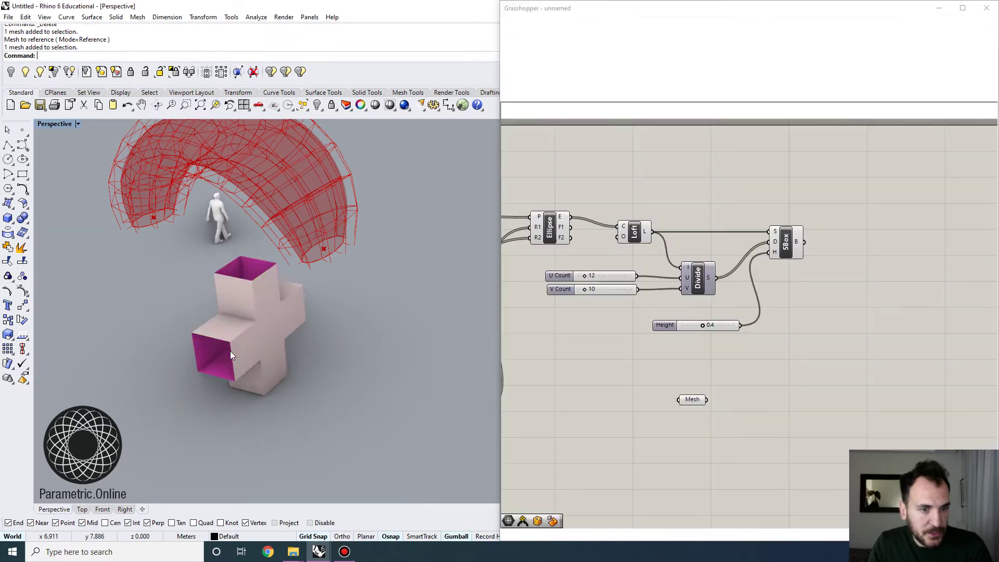
Hide the original cross mesh in the Rhino viewport.
{"action": "left_click_drag", "start_coordinate": [354, 413], "coordinate": [151, 290]}
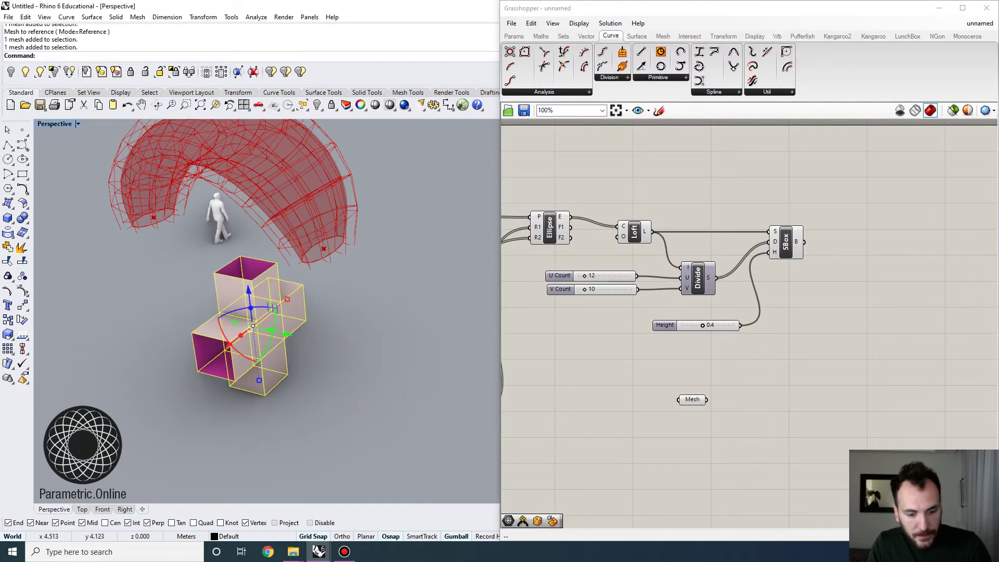
{"action": "type", "text": "Hide"}
{"action": "key", "text": "Return"}
Add a Bounding Box component and feed it the referenced cross mesh.
{"action": "double_click", "coordinate": [753, 395]}
{"action": "type", "text": "boun"}
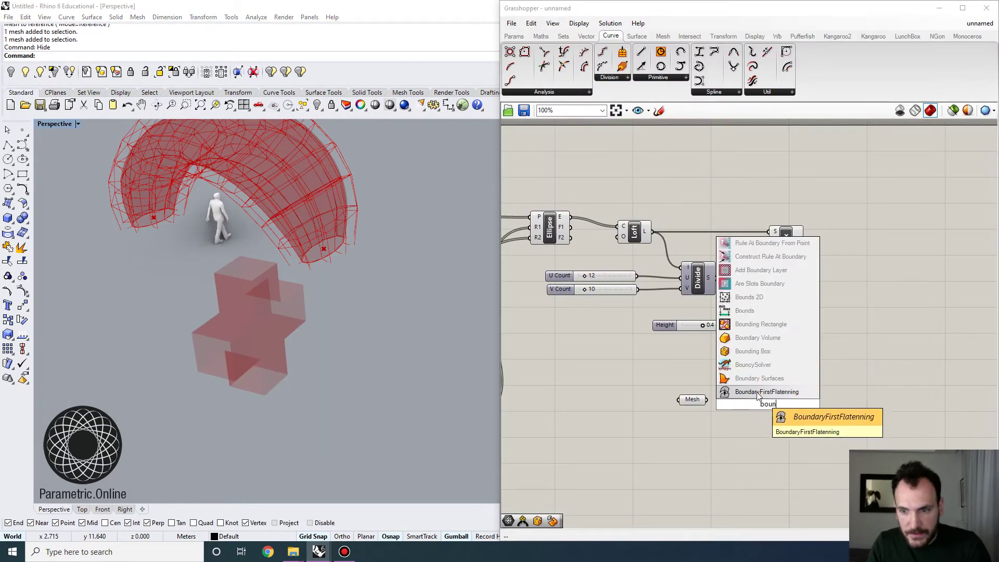
{"action": "left_click", "coordinate": [752, 351]}
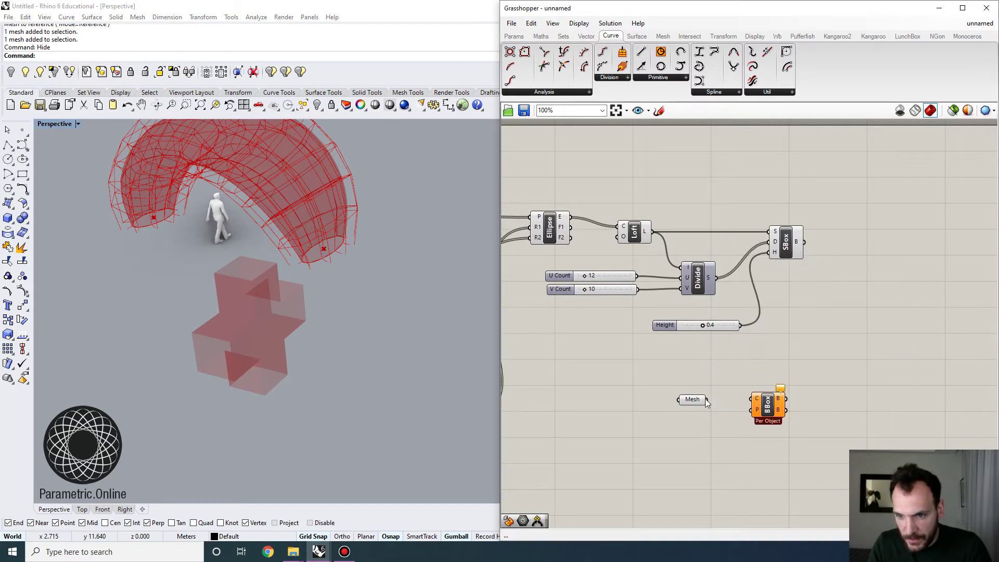
{"action": "left_click_drag", "start_coordinate": [752, 395], "coordinate": [752, 397]}
{"action": "right_click_drag", "start_coordinate": [832, 409], "coordinate": [764, 400]}
{"action": "left_click_drag", "start_coordinate": [700, 395], "coordinate": [686, 396]}
{"action": "right_click_drag", "start_coordinate": [718, 394], "coordinate": [683, 389]}
Add a Box Morph component with the mesh as geometry, its bounding box as reference and the surface boxes as target.
{"action": "left_click_drag", "start_coordinate": [686, 228], "coordinate": [709, 229]}
{"action": "double_click", "coordinate": [789, 289]}
{"action": "type", "text": "box mor"}
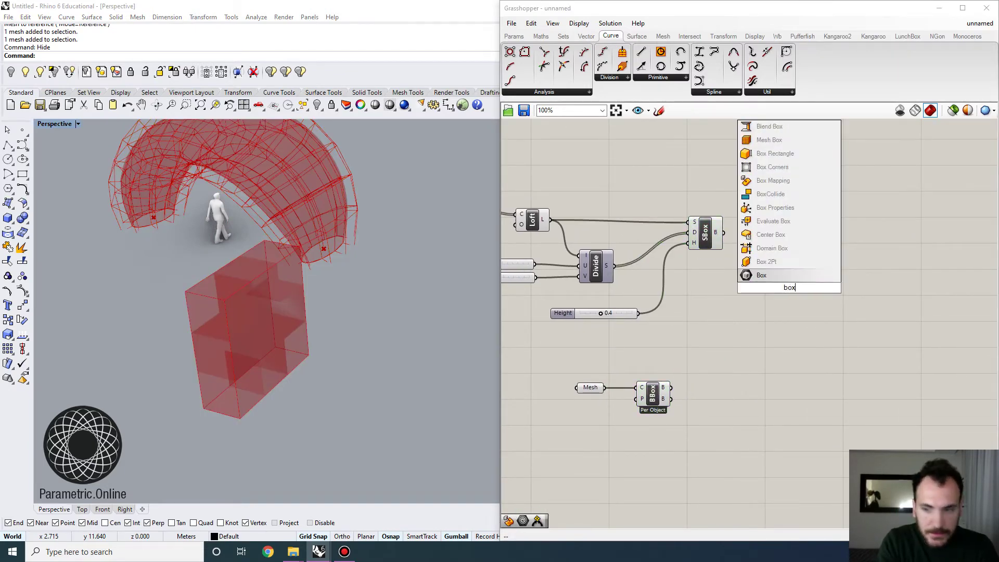
{"action": "left_click", "coordinate": [777, 250]}
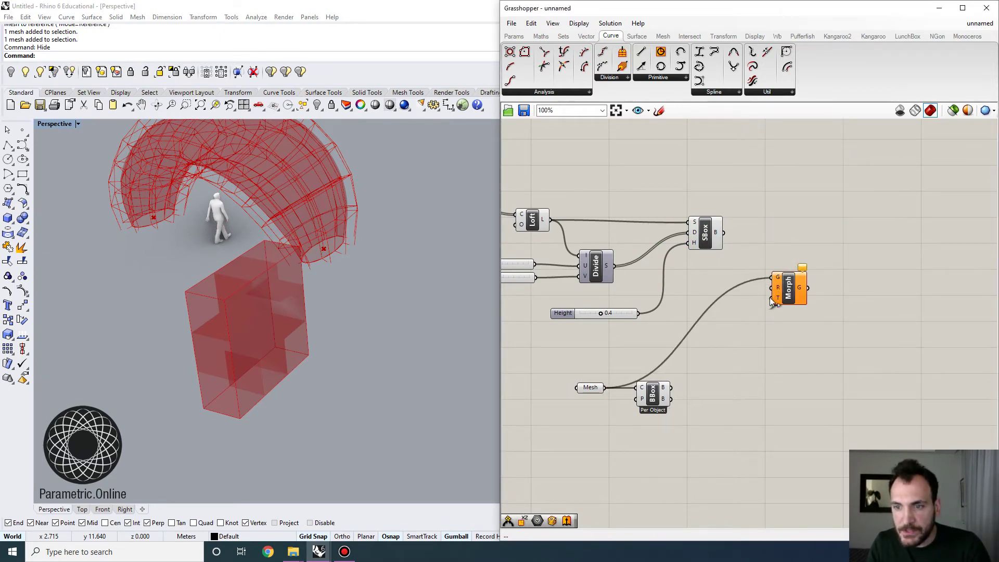
{"action": "left_click_drag", "start_coordinate": [723, 232], "coordinate": [770, 298]}
Show the hidden cross mesh and rotate it to lie flat so the morphed modules align with the arch surface.
{"action": "right_click_drag", "start_coordinate": [468, 302], "coordinate": [366, 320]}
{"action": "type", "text": "Show"}
{"action": "key", "text": "Return"}
{"action": "left_click", "coordinate": [252, 329]}
{"action": "right_click_drag", "start_coordinate": [251, 329], "coordinate": [236, 337]}
{"action": "left_click_drag", "start_coordinate": [241, 330], "coordinate": [220, 264], "text": "shift"}
{"action": "right_click_drag", "start_coordinate": [376, 333], "coordinate": [363, 352]}
{"action": "left_click", "coordinate": [363, 352]}
{"action": "scroll", "coordinate": [401, 254], "scroll_direction": "up", "scroll_amount": 6}
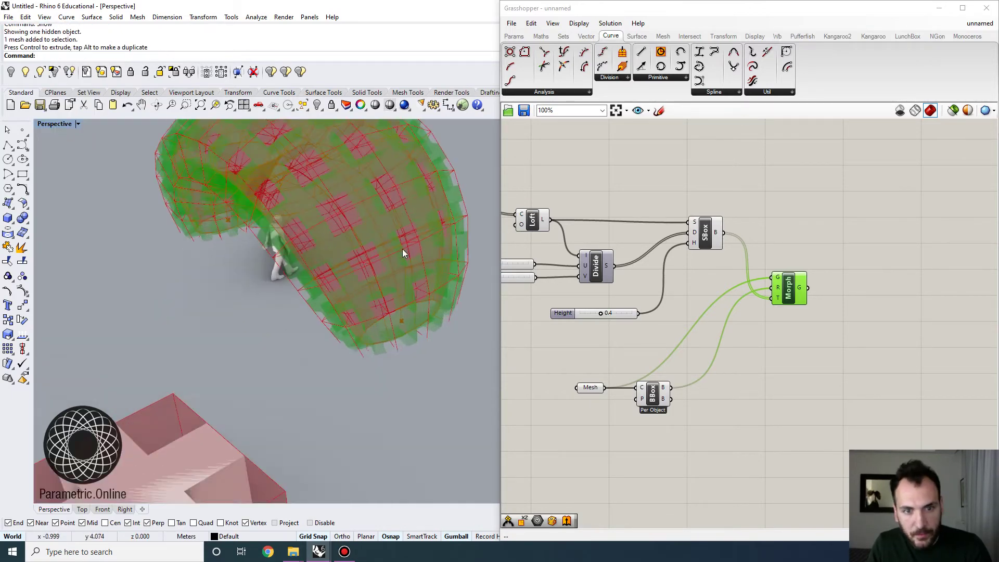
{"action": "scroll", "coordinate": [326, 377], "scroll_direction": "down", "scroll_amount": 5}
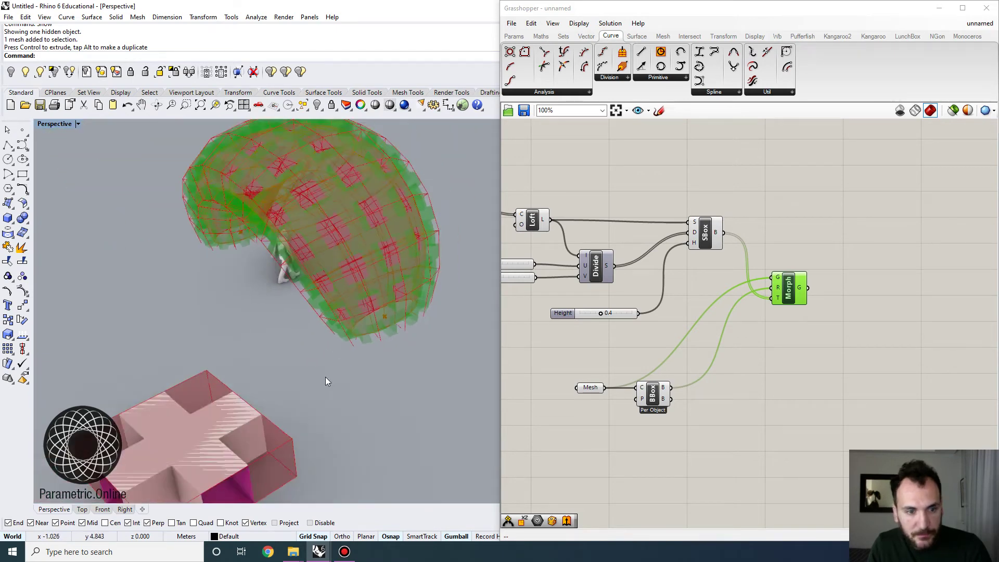
Hide the source cross mesh again and turn off the preview of the Mesh and Bounding Box components.
{"action": "left_click", "coordinate": [260, 400]}
{"action": "key", "text": "Return"}
{"action": "right_click_drag", "start_coordinate": [247, 413], "coordinate": [319, 429]}
{"action": "left_click_drag", "start_coordinate": [697, 425], "coordinate": [585, 364]}
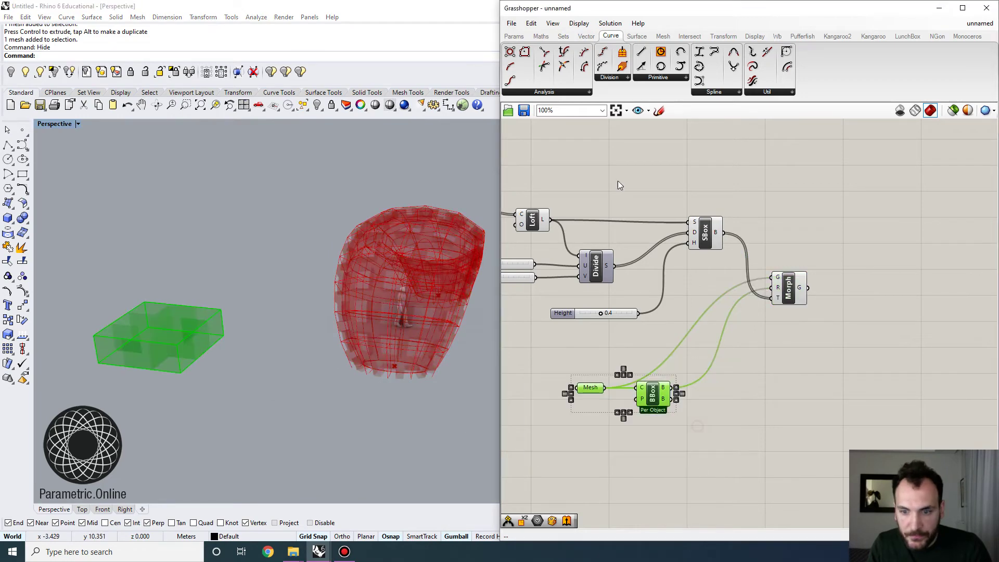
{"action": "left_click", "coordinate": [610, 23]}
{"action": "left_click", "coordinate": [646, 194]}
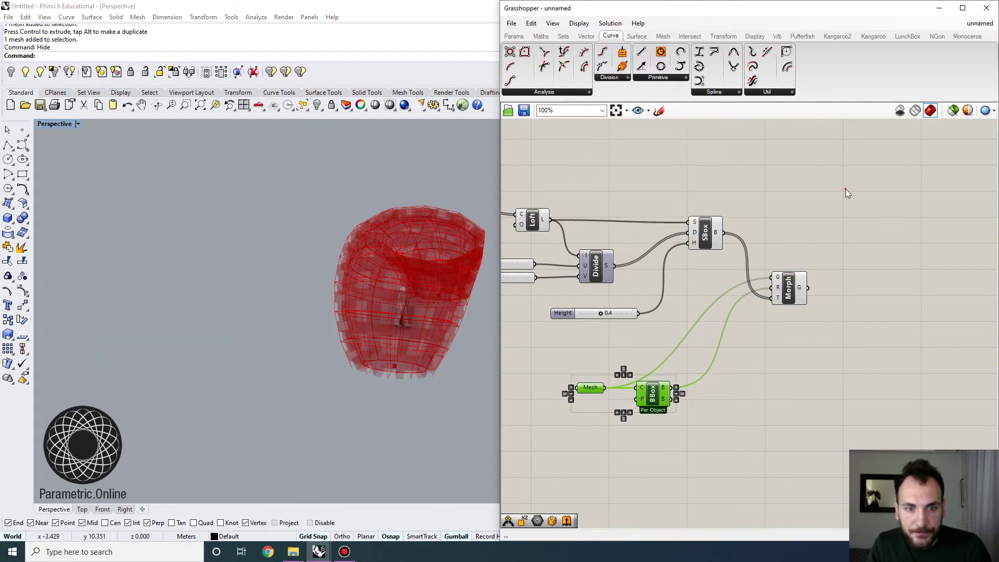
Add the Weaverbird wbJoin component and connect the morphed geometry to join all modules into one mesh.
{"action": "scroll", "coordinate": [124, 314], "scroll_direction": "up", "scroll_amount": 3}
{"action": "right_click_drag", "start_coordinate": [124, 309], "coordinate": [355, 358]}
{"action": "right_click_drag", "start_coordinate": [779, 350], "coordinate": [667, 346]}
{"action": "double_click", "coordinate": [759, 275]}
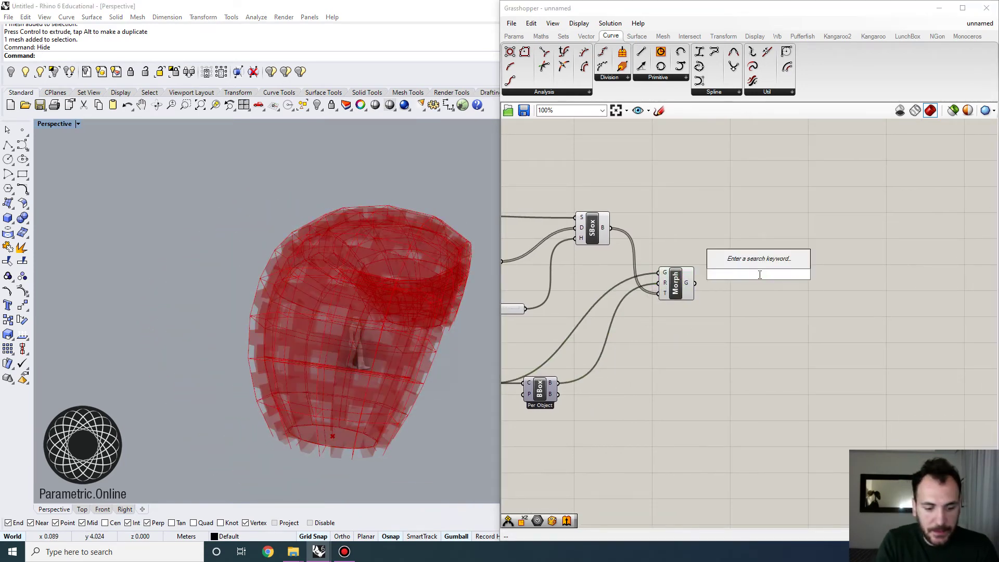
{"action": "left_click", "coordinate": [783, 36]}
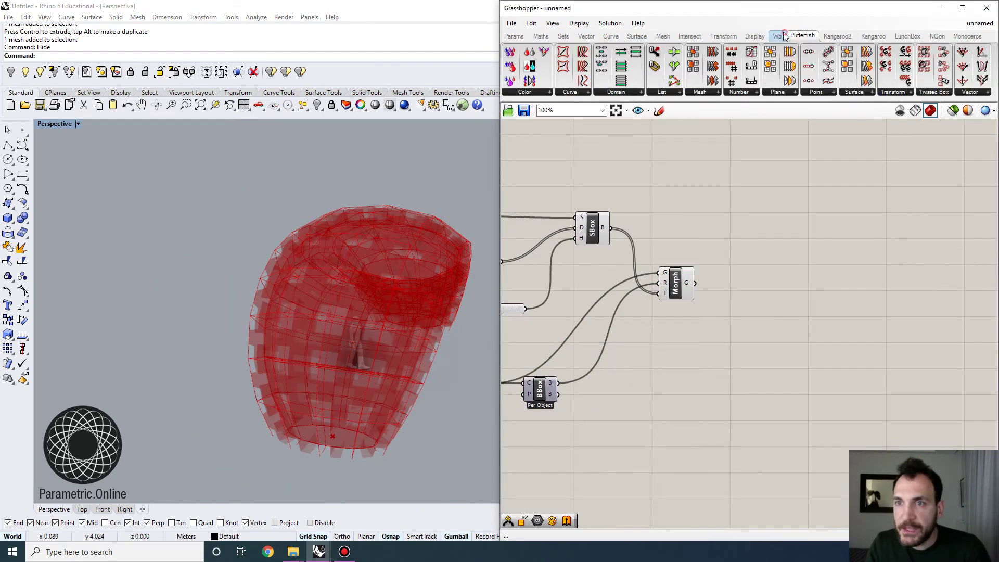
{"action": "left_click", "coordinate": [775, 38]}
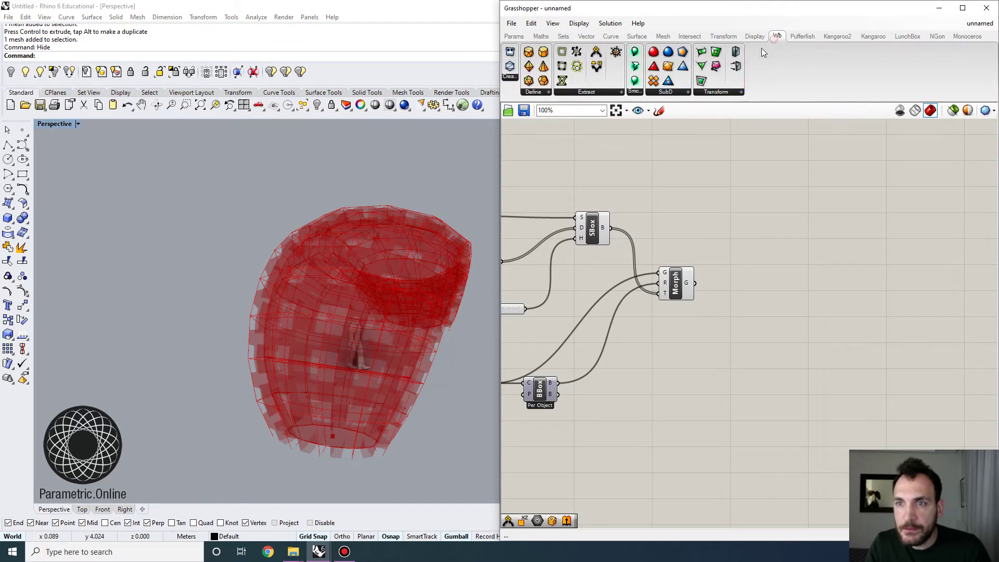
{"action": "left_click", "coordinate": [683, 93]}
{"action": "left_click", "coordinate": [595, 91]}
{"action": "left_click", "coordinate": [627, 183]}
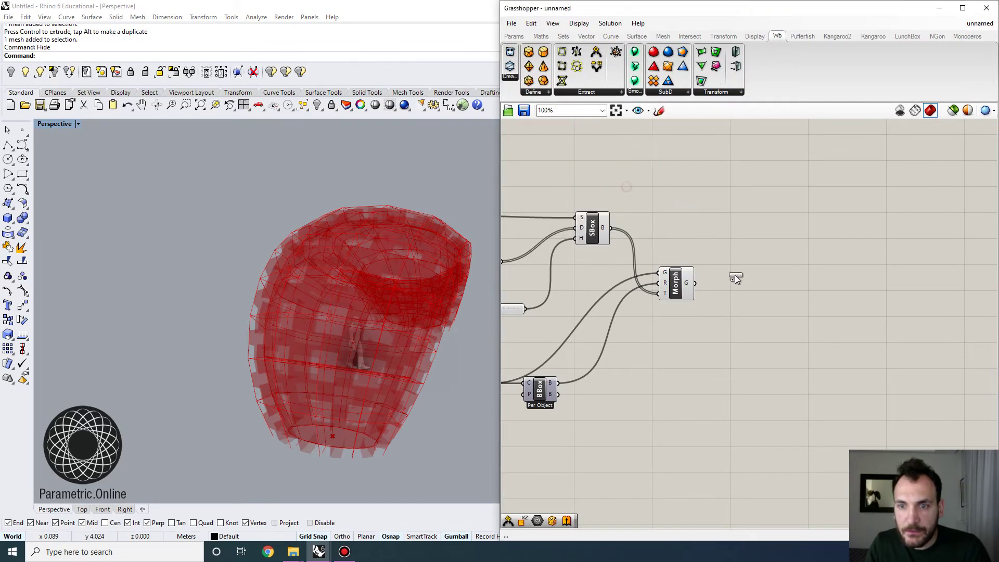
{"action": "left_click", "coordinate": [737, 281]}
Add a Weaverbird Loop subdivision for the joined mesh, with a number slider of 3 driving its level.
{"action": "double_click", "coordinate": [806, 280]}
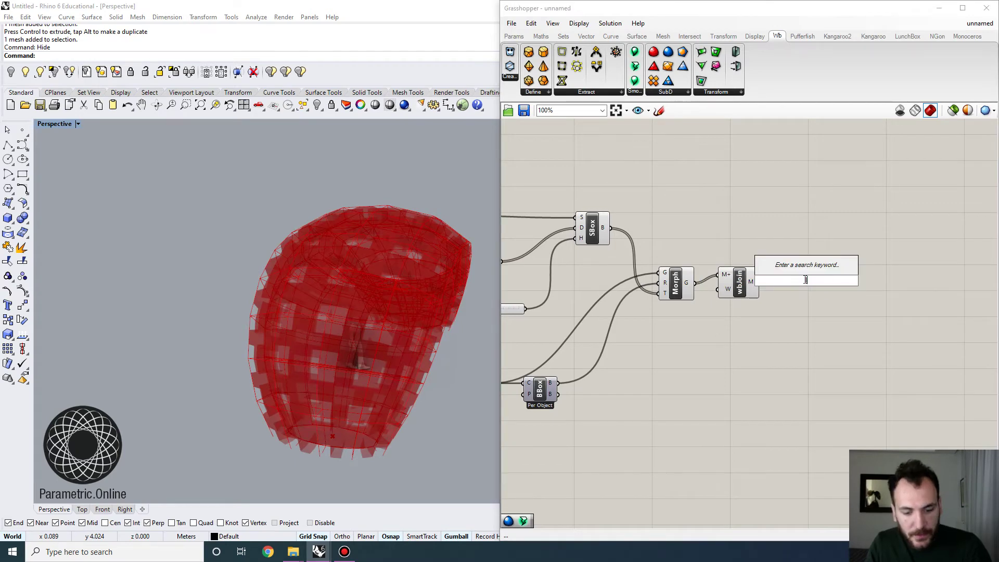
{"action": "type", "text": "loop"}
{"action": "left_click", "coordinate": [787, 255]}
{"action": "left_click_drag", "start_coordinate": [761, 282], "coordinate": [876, 307]}
{"action": "double_click", "coordinate": [785, 323]}
{"action": "type", "text": "3"}
{"action": "key", "text": "Return"}
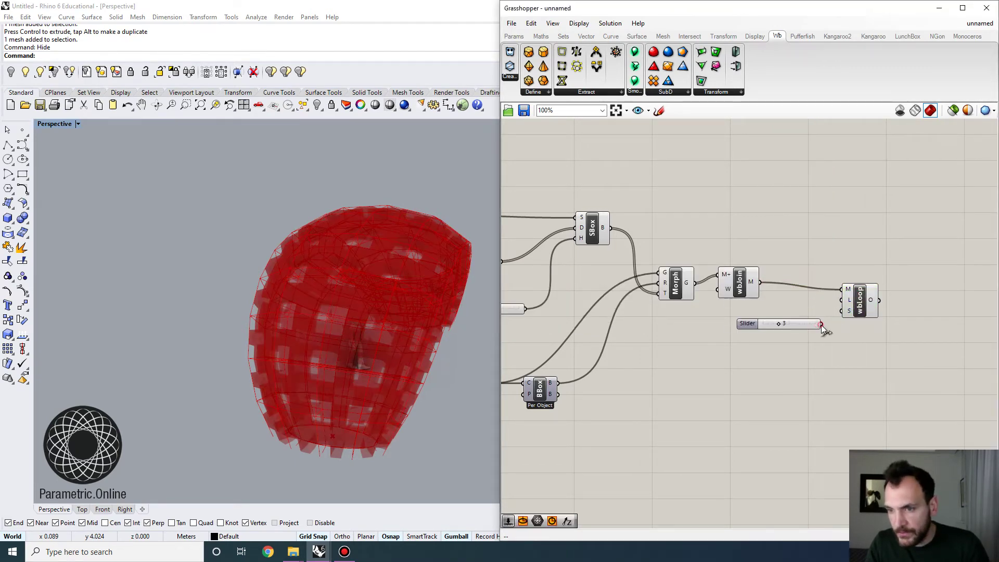
{"action": "left_click", "coordinate": [867, 303]}
Turn off the preview of the components feeding the Loop subdivision, leaving the smoothed lattice displayed.
{"action": "scroll", "coordinate": [777, 329], "scroll_direction": "down", "scroll_amount": 5}
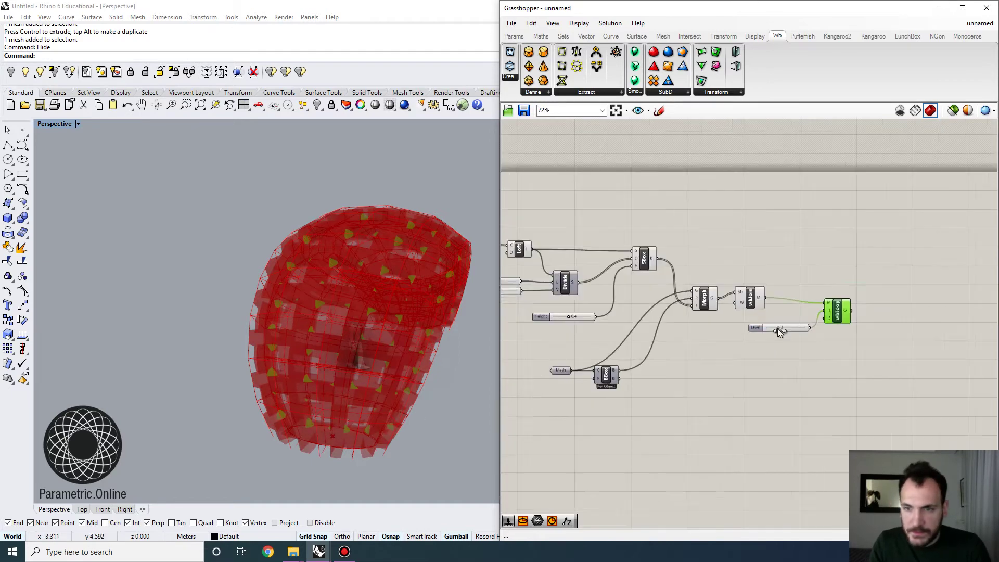
{"action": "left_click_drag", "start_coordinate": [782, 372], "coordinate": [515, 238]}
{"action": "left_click", "coordinate": [610, 24]}
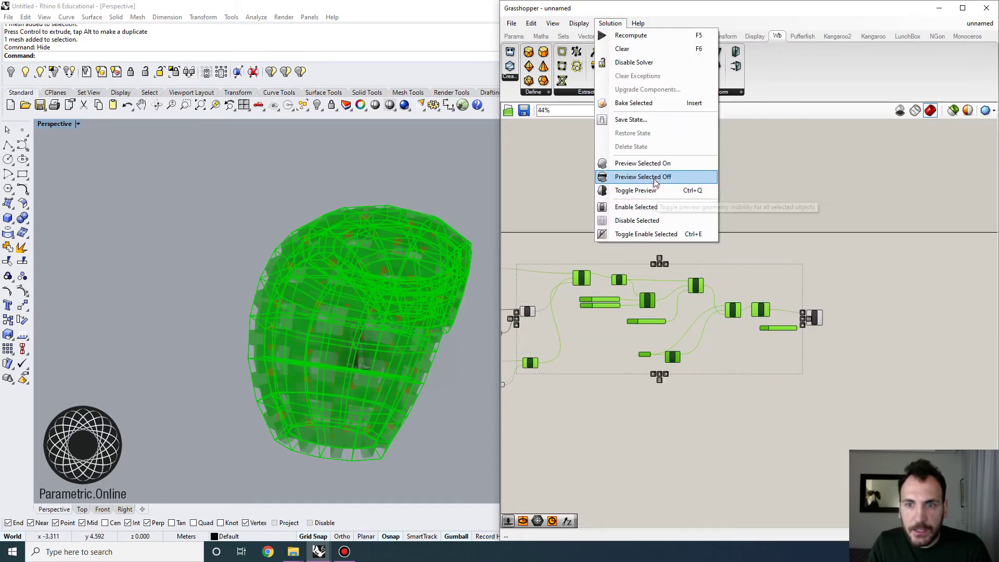
{"action": "left_click", "coordinate": [643, 176]}
{"action": "right_click_drag", "start_coordinate": [471, 330], "coordinate": [312, 284]}
{"action": "scroll", "coordinate": [266, 237], "scroll_direction": "up", "scroll_amount": 4}
{"action": "right_click_drag", "start_coordinate": [266, 237], "coordinate": [350, 280]}
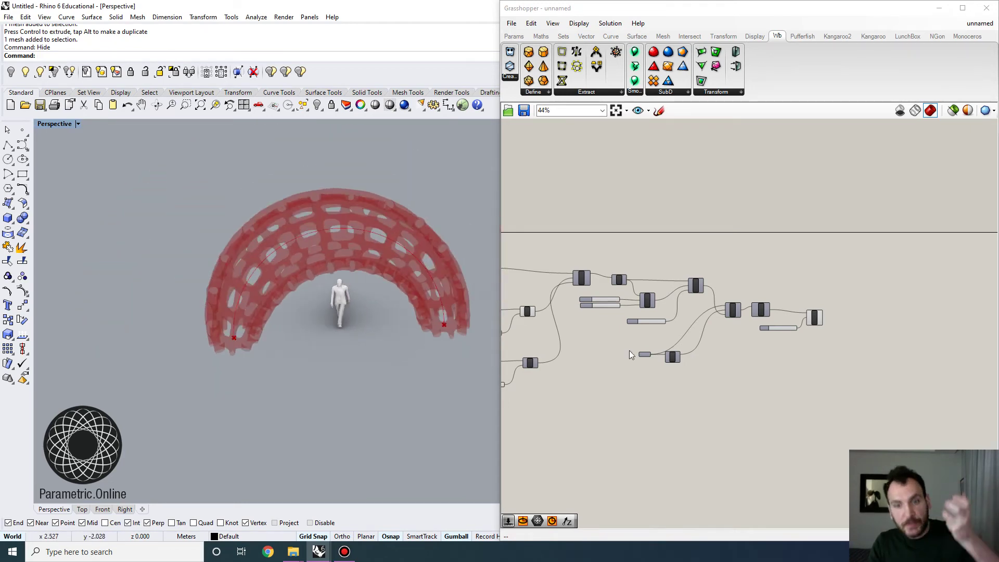
Duplicate the lower graph mapper together with its number slider and multiplication component below the originals.
{"action": "scroll", "coordinate": [623, 346], "scroll_direction": "up", "scroll_amount": 5}
{"action": "right_click_drag", "start_coordinate": [674, 312], "coordinate": [681, 306]}
{"action": "left_click_drag", "start_coordinate": [815, 378], "coordinate": [660, 411]}
{"action": "key", "text": "ctrl+c"}
{"action": "key", "text": "ctrl+v"}
{"action": "left_click", "coordinate": [776, 385]}
{"action": "scroll", "coordinate": [692, 387], "scroll_direction": "up", "scroll_amount": 1}
Change the graph type of the duplicated graph mapper to Linear.
{"action": "right_click", "coordinate": [614, 368]}
{"action": "mouse_move", "coordinate": [656, 496]}
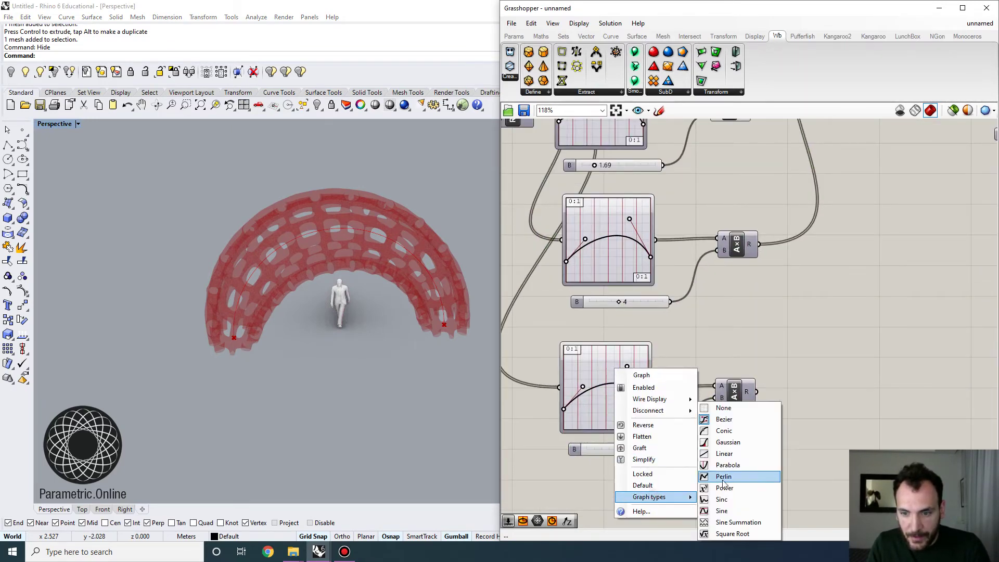
{"action": "left_click", "coordinate": [738, 467]}
{"action": "right_click_drag", "start_coordinate": [674, 427], "coordinate": [676, 403]}
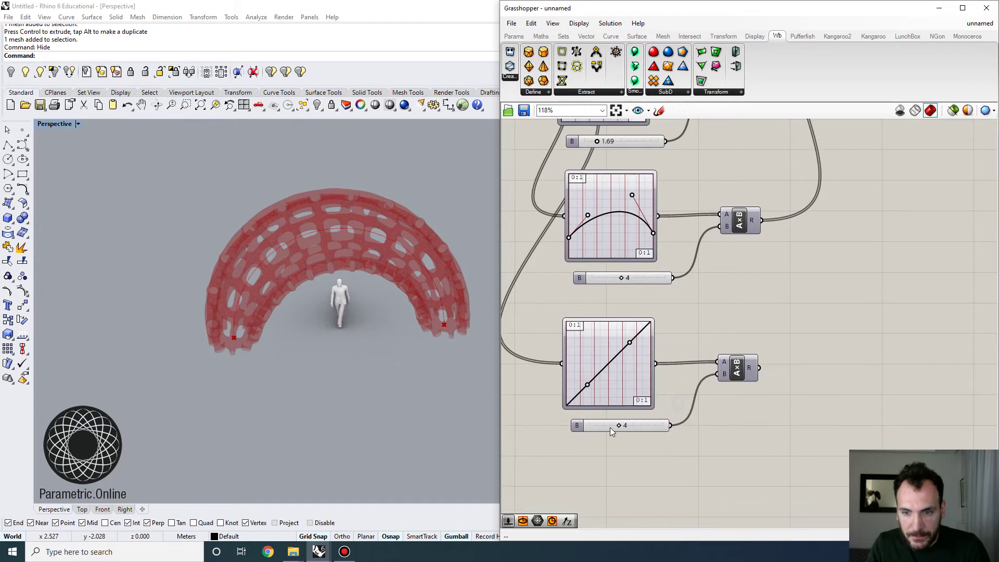
Set the duplicated slider's maximum to 180 and its value to 180.
{"action": "double_click", "coordinate": [576, 427]}
{"action": "left_click", "coordinate": [620, 456]}
{"action": "type", "text": "180"}
{"action": "key", "text": "Return"}
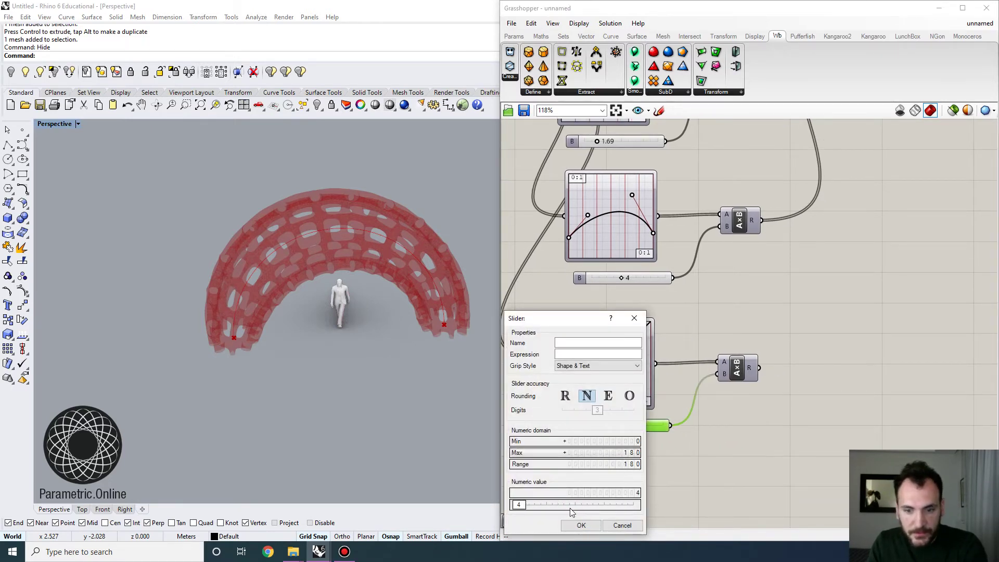
{"action": "left_click", "coordinate": [581, 526]}
{"action": "right_click_drag", "start_coordinate": [783, 379], "coordinate": [728, 383]}
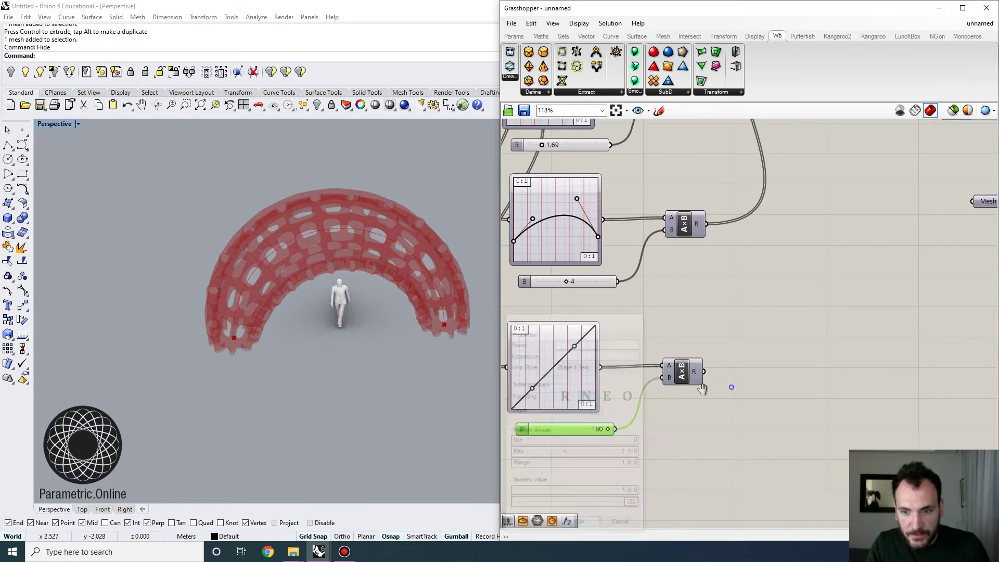
{"action": "double_click", "coordinate": [795, 364]}
{"action": "type", "text": "rotat3"}
{"action": "key", "text": "Return"}
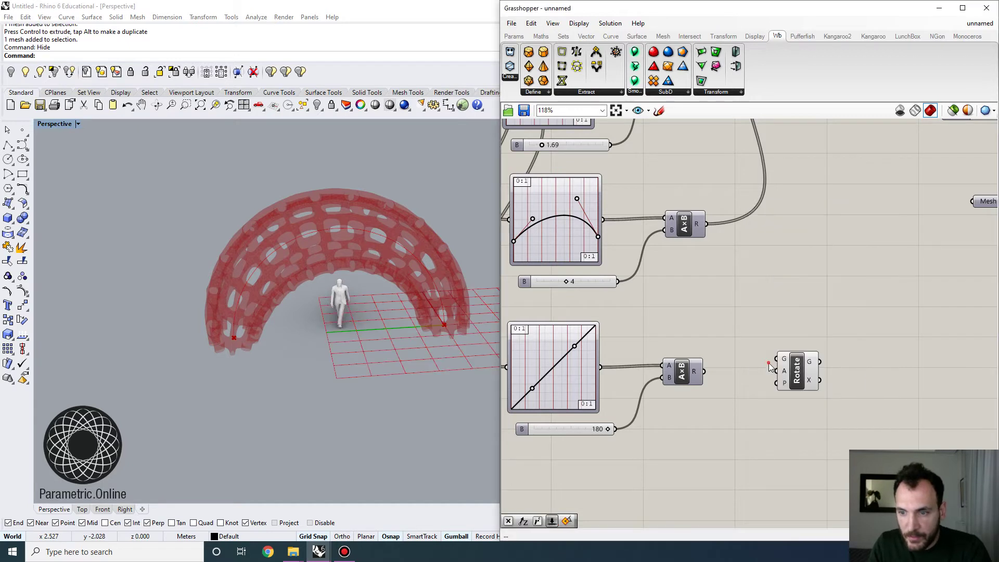
{"action": "key", "text": "ctrl+z"}
Add a Rotate Plane component, drive its angle with the duplicated multiplication result and set the angle input to degrees.
{"action": "double_click", "coordinate": [789, 369]}
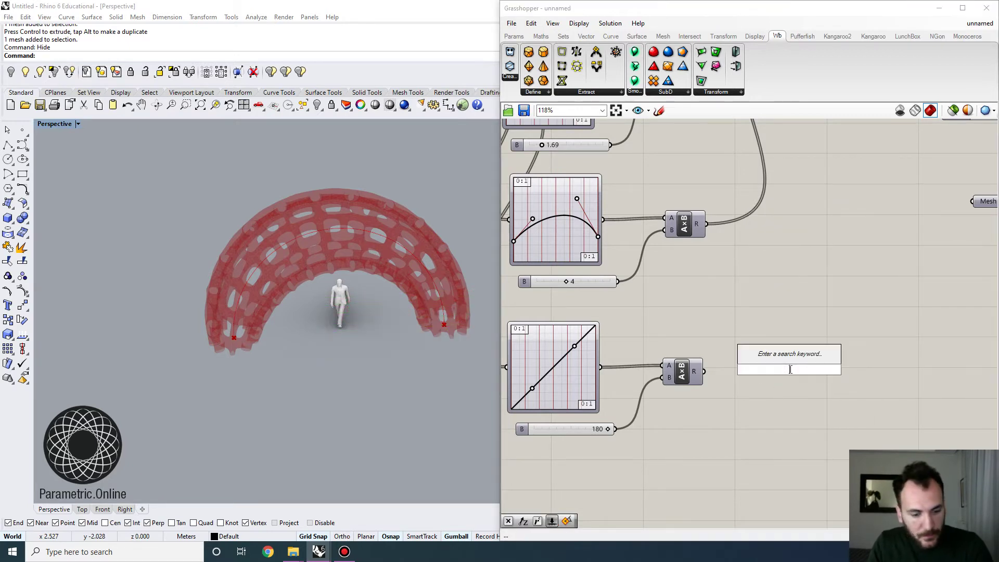
{"action": "type", "text": "rota"}
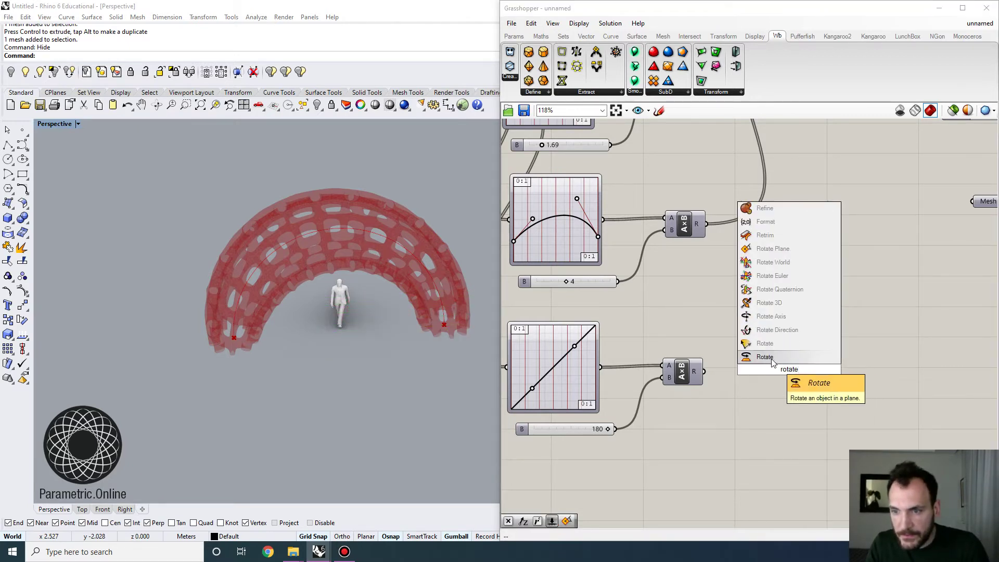
{"action": "type", "text": "te"}
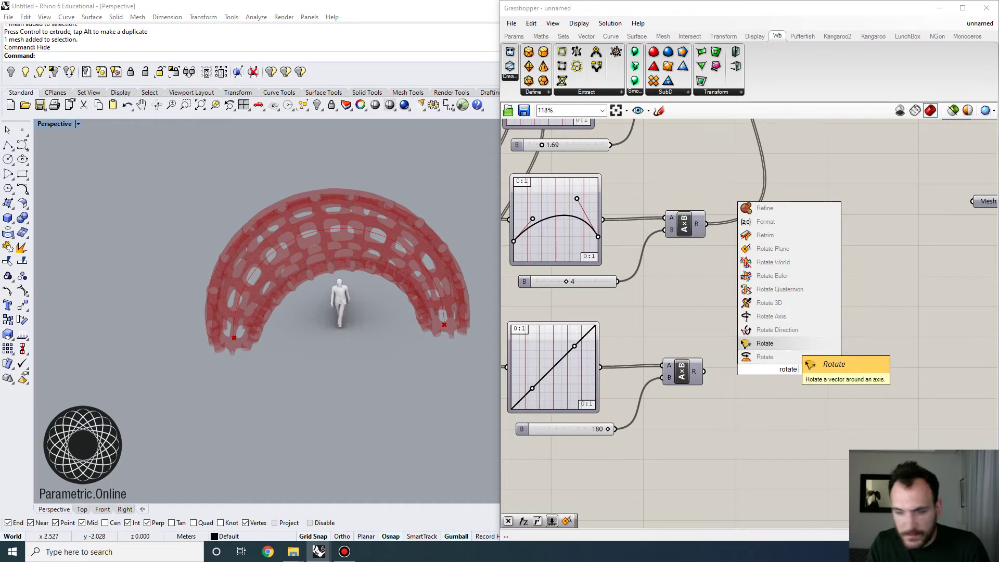
{"action": "type", "text": " plane"}
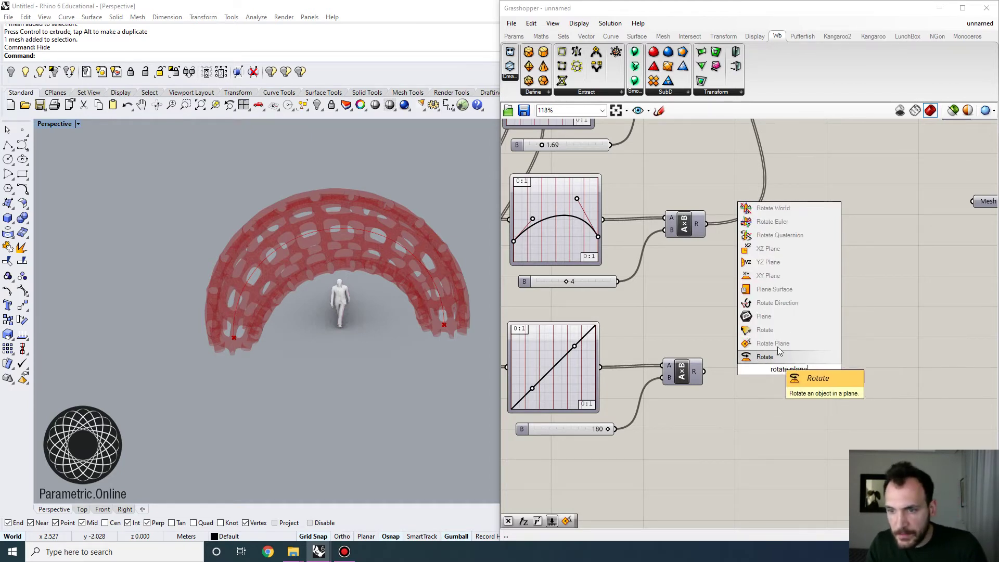
{"action": "left_click", "coordinate": [777, 344]}
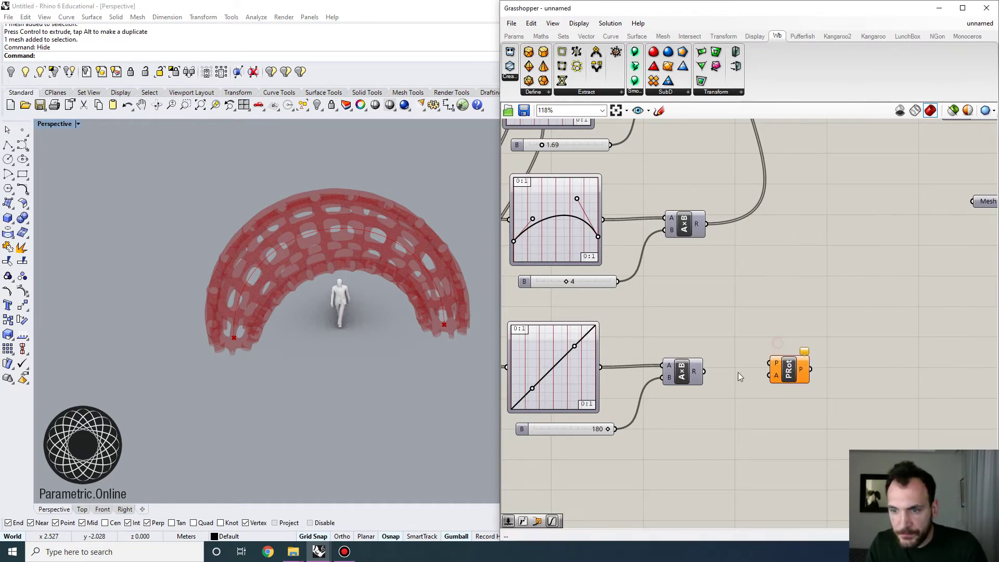
{"action": "right_click", "coordinate": [773, 377]}
{"action": "left_click", "coordinate": [812, 433]}
Insert the Rotate Plane between the PFrames output and the Ellipse plane input, and turn off its preview.
{"action": "scroll", "coordinate": [791, 383], "scroll_direction": "down", "scroll_amount": 6}
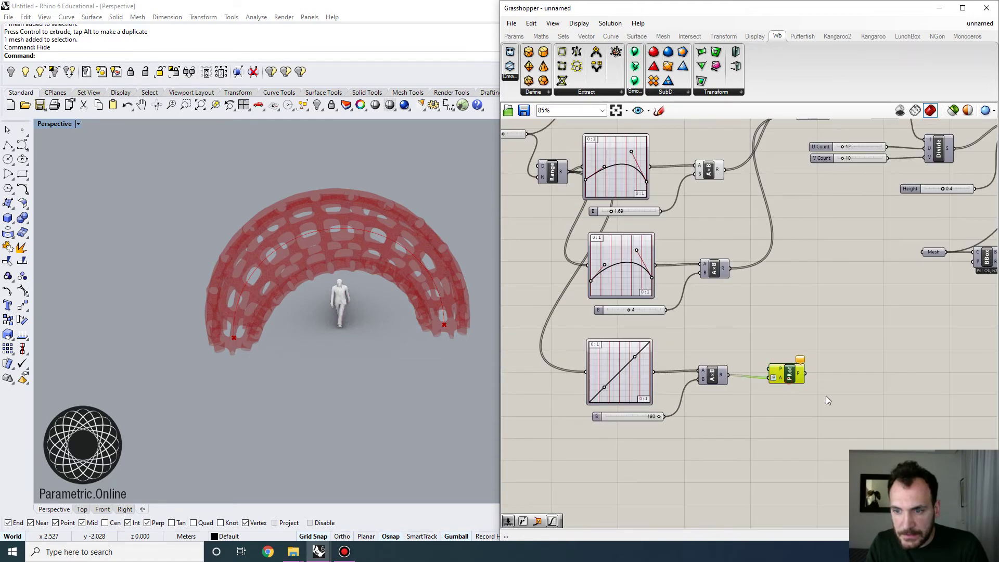
{"action": "scroll", "coordinate": [801, 295], "scroll_direction": "up", "scroll_amount": 4}
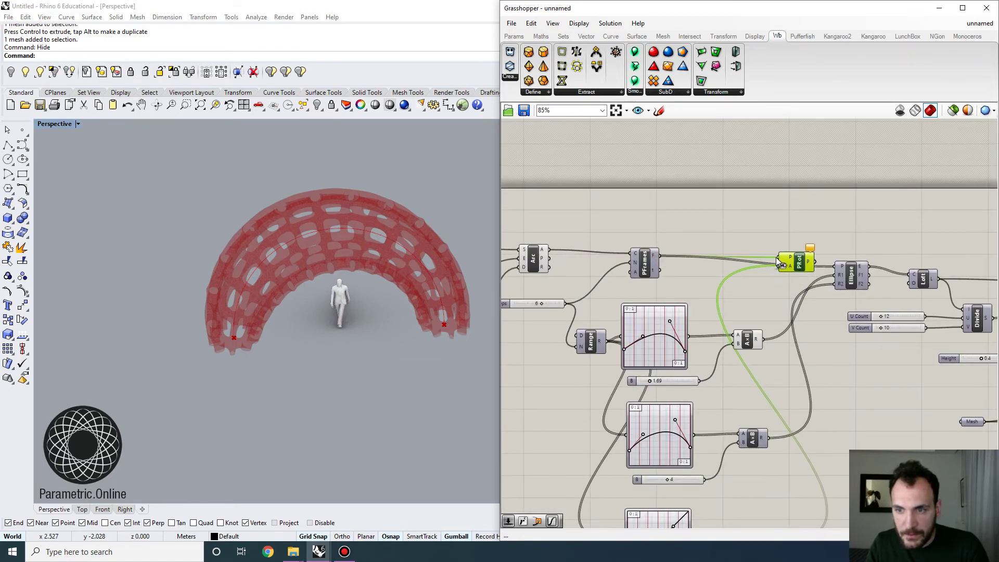
{"action": "left_click_drag", "start_coordinate": [775, 257], "coordinate": [793, 263]}
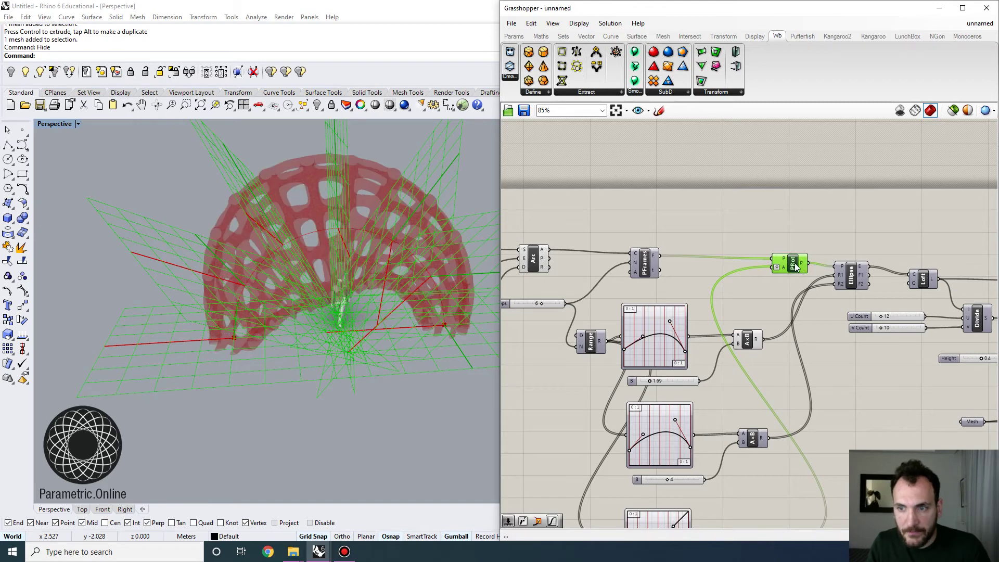
{"action": "right_click", "coordinate": [792, 261]}
{"action": "left_click", "coordinate": [805, 283]}
{"action": "left_click", "coordinate": [837, 197]}
{"action": "right_click_drag", "start_coordinate": [378, 243], "coordinate": [363, 291]}
{"action": "scroll", "coordinate": [381, 263], "scroll_direction": "up", "scroll_amount": 7}
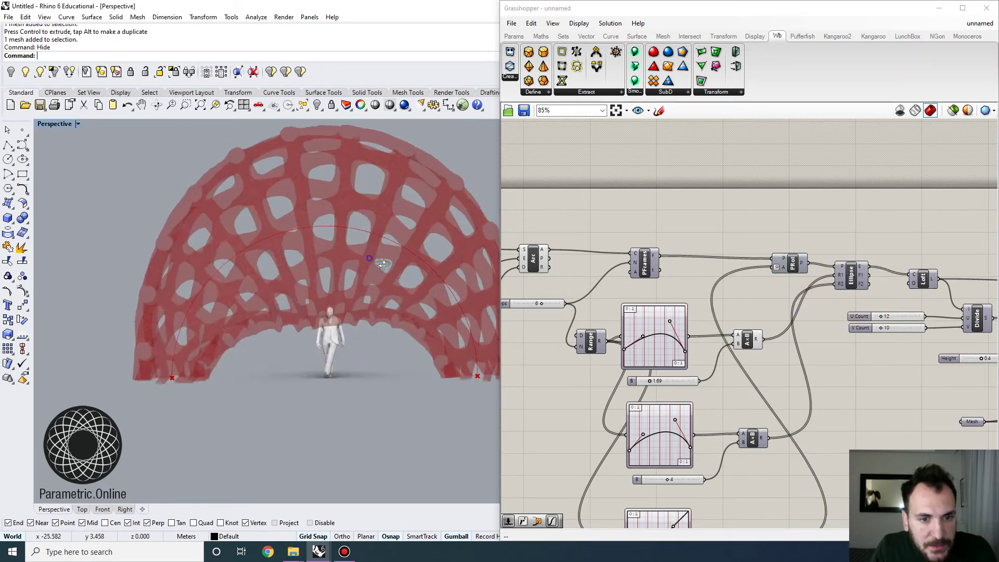
{"action": "right_click_drag", "start_coordinate": [295, 322], "coordinate": [374, 332]}
{"action": "scroll", "coordinate": [612, 320], "scroll_direction": "up", "scroll_amount": 4}
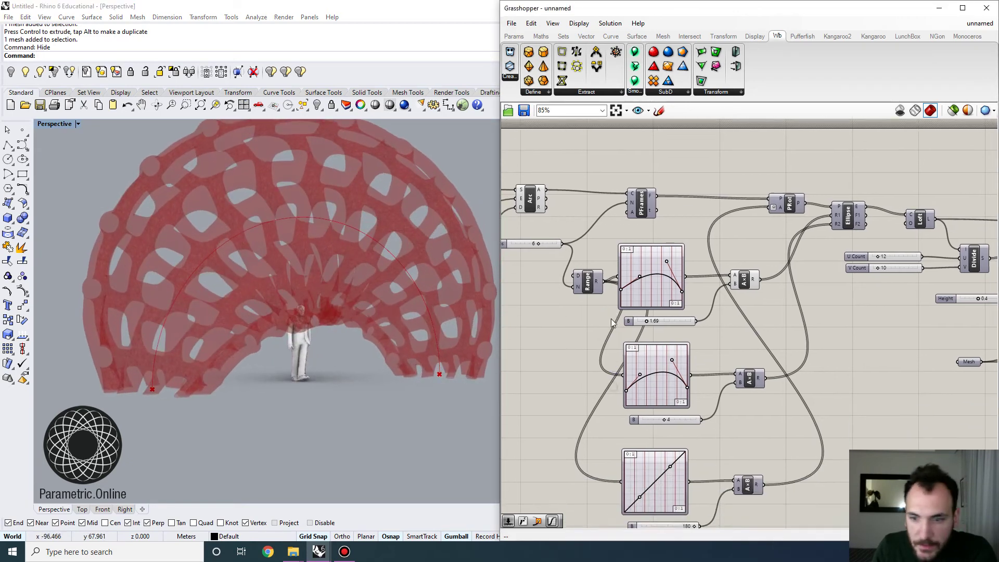
Reshape the Bezier curve of the second graph mapper, which drives the ellipses' R2, into a shallow sag.
{"action": "left_click_drag", "start_coordinate": [606, 315], "coordinate": [646, 365]}
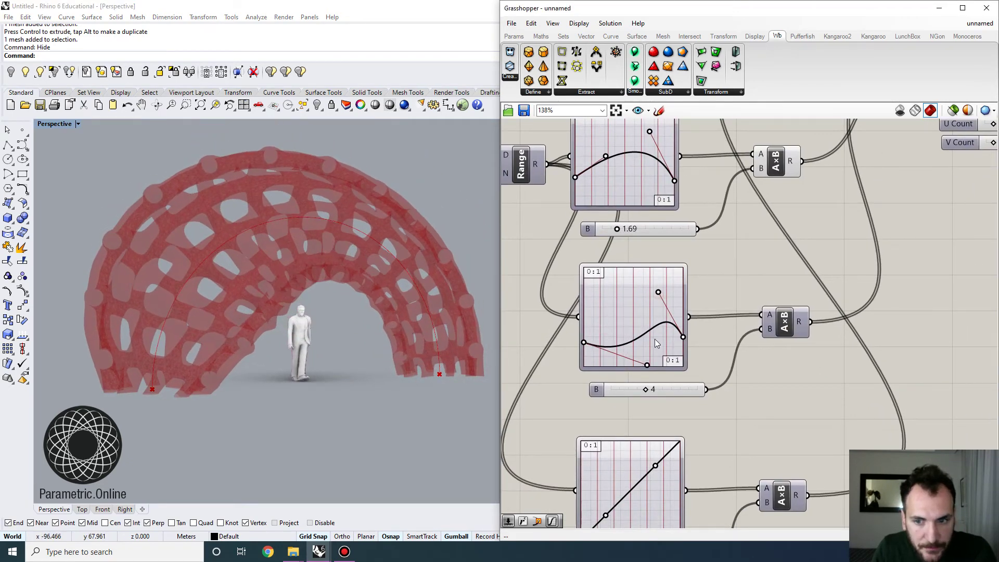
{"action": "left_click_drag", "start_coordinate": [658, 292], "coordinate": [620, 359]}
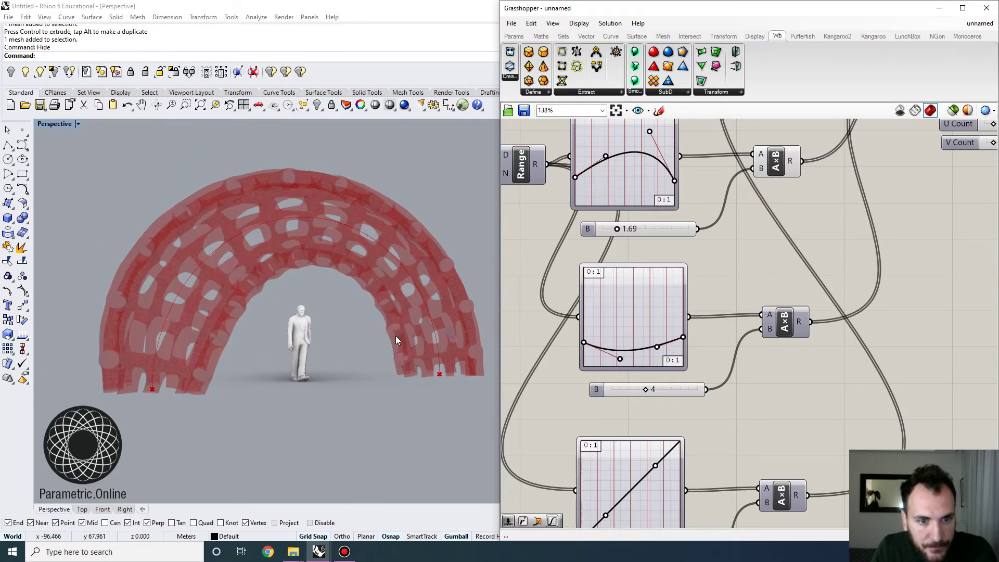
{"action": "right_click_drag", "start_coordinate": [392, 338], "coordinate": [373, 301]}
Set the first graph mapper's multiplier slider to 3.50 and reshape its Bezier curve into a nearly symmetric hump.
{"action": "right_click_drag", "start_coordinate": [587, 202], "coordinate": [577, 269]}
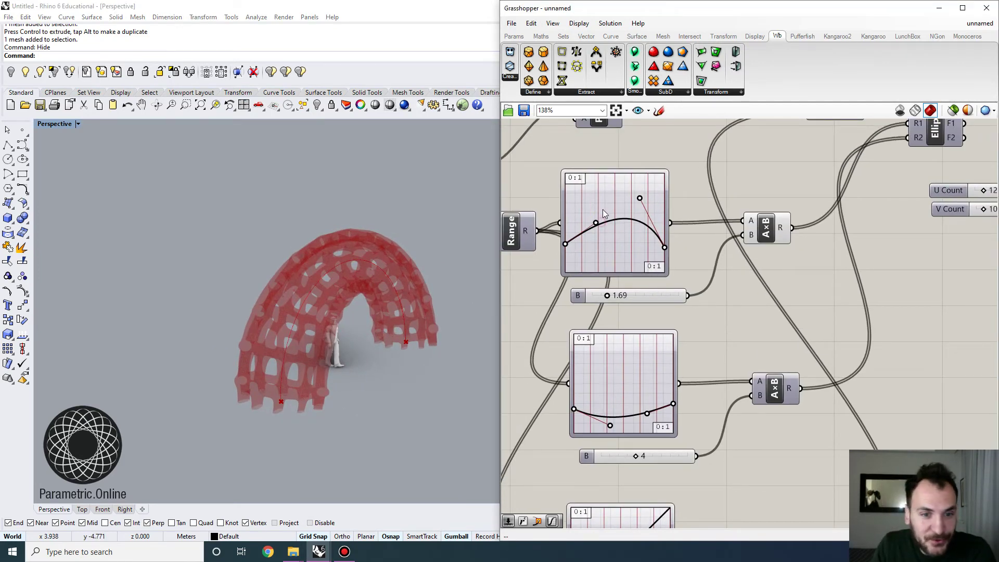
{"action": "right_click_drag", "start_coordinate": [227, 289], "coordinate": [364, 312]}
{"action": "left_click_drag", "start_coordinate": [613, 300], "coordinate": [629, 300]}
{"action": "right_click_drag", "start_coordinate": [345, 356], "coordinate": [328, 325]}
{"action": "left_click_drag", "start_coordinate": [589, 205], "coordinate": [600, 212]}
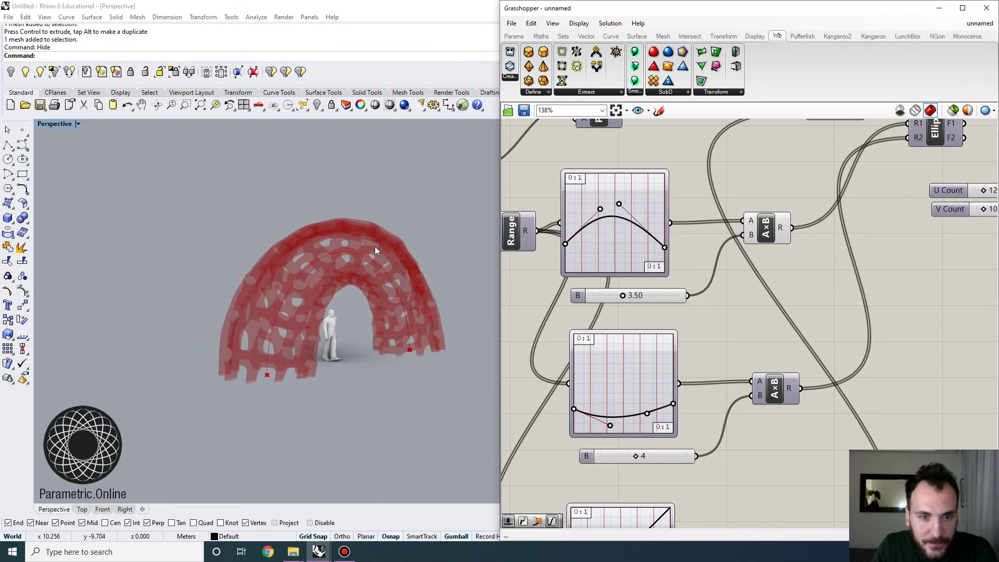
{"action": "right_click_drag", "start_coordinate": [357, 249], "coordinate": [295, 285]}
Add a Perp Frame component fed by the Arc curve and reparameterize its curve input.
{"action": "scroll", "coordinate": [630, 282], "scroll_direction": "down", "scroll_amount": 5}
{"action": "scroll", "coordinate": [662, 267], "scroll_direction": "up", "scroll_amount": 5}
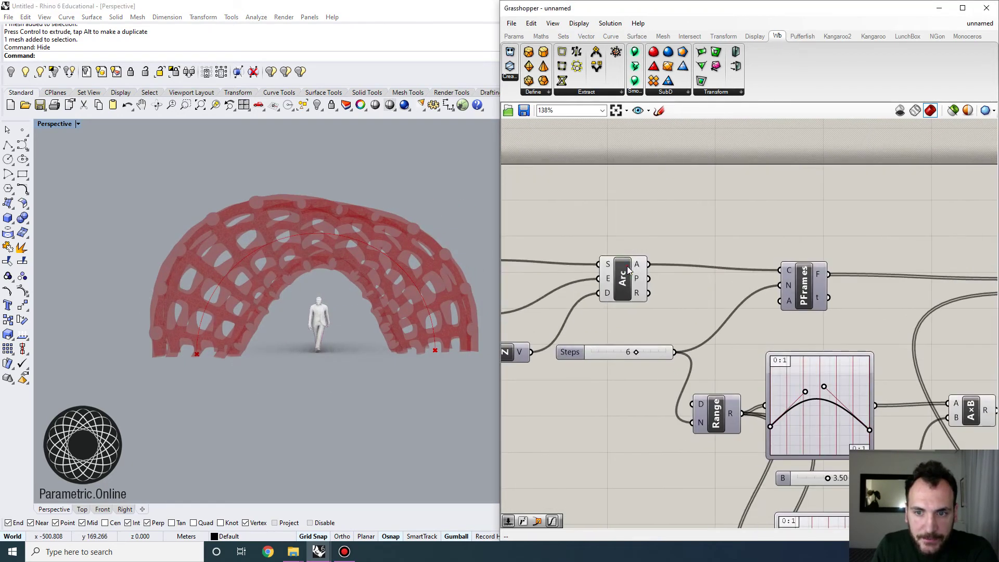
{"action": "double_click", "coordinate": [682, 227]}
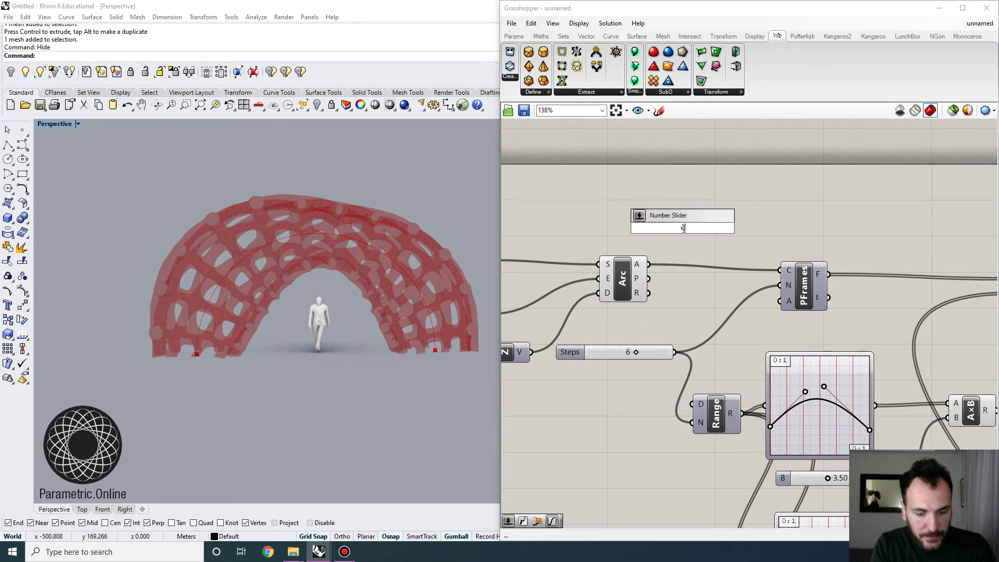
{"action": "type", "text": "perp"}
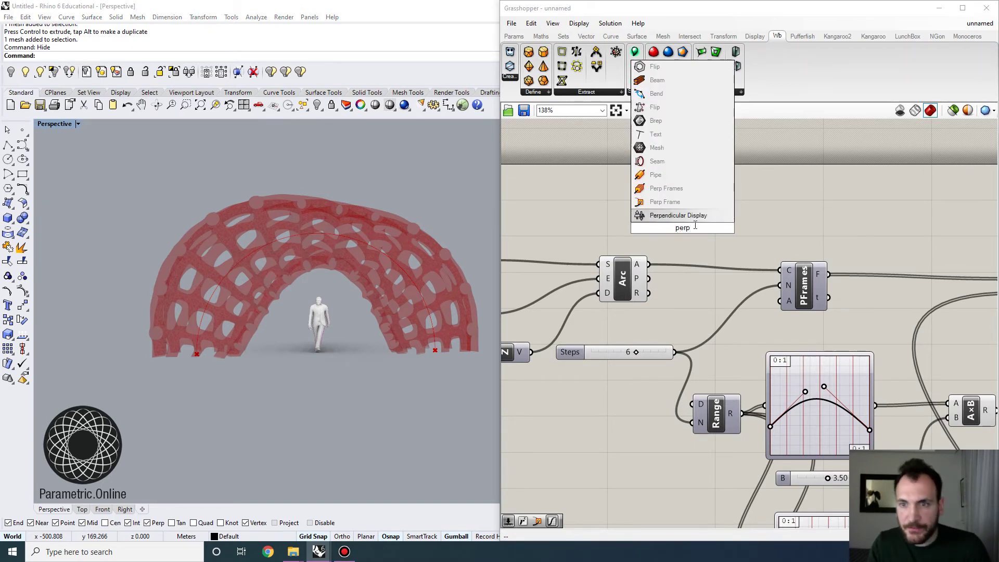
{"action": "key", "text": "Up"}
{"action": "key", "text": "Return"}
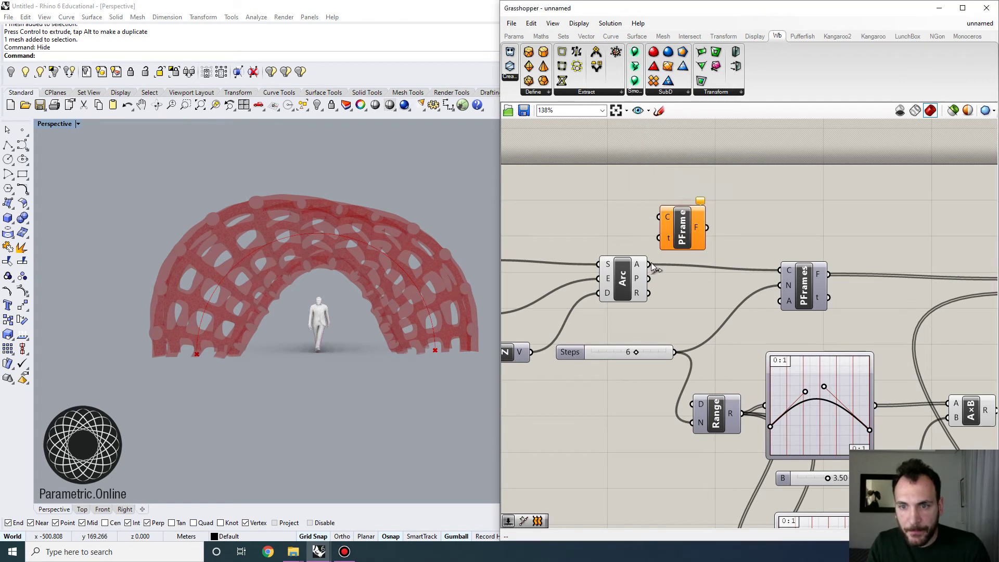
{"action": "left_click_drag", "start_coordinate": [680, 226], "coordinate": [832, 190]}
{"action": "right_click", "coordinate": [818, 182]}
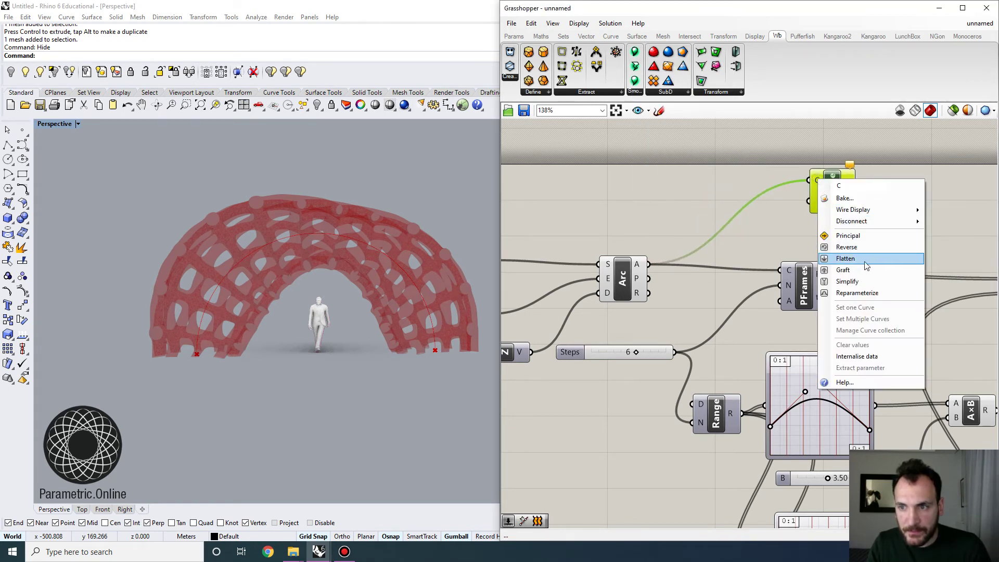
{"action": "left_click", "coordinate": [871, 293]}
Drive the Perp Frame parameter with a slider at 0.000, then duplicate both for the arc's other end with the parameter at 1.000.
{"action": "double_click", "coordinate": [703, 208]}
{"action": "type", "text": "slider"}
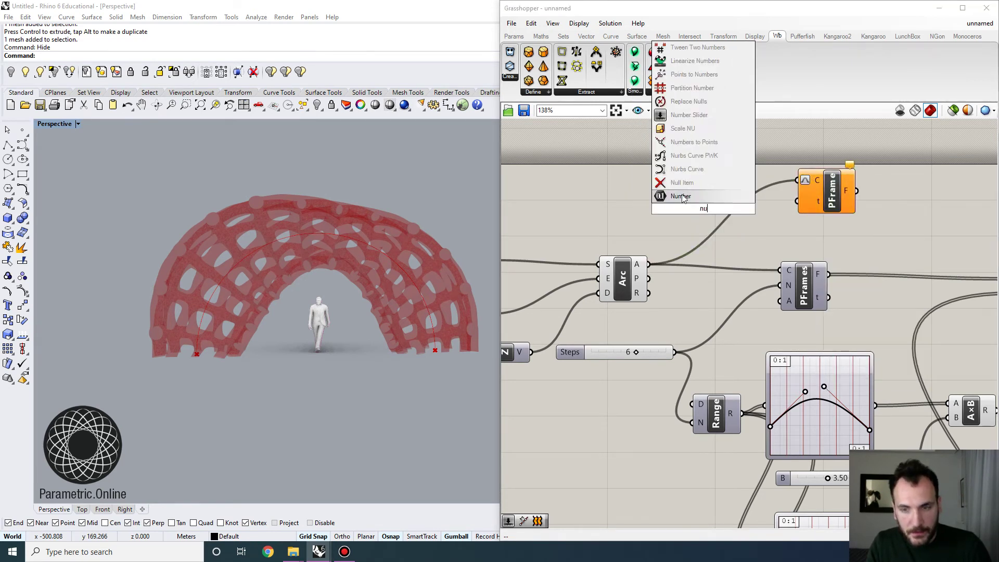
{"action": "key", "text": "Return"}
{"action": "left_click_drag", "start_coordinate": [763, 209], "coordinate": [797, 201]}
{"action": "left_click_drag", "start_coordinate": [714, 207], "coordinate": [668, 208]}
{"action": "right_click_drag", "start_coordinate": [668, 208], "coordinate": [536, 221]}
{"action": "left_click_drag", "start_coordinate": [718, 238], "coordinate": [606, 188]}
{"action": "left_click_drag", "start_coordinate": [700, 204], "coordinate": [724, 224]}
{"action": "left_click_drag", "start_coordinate": [588, 243], "coordinate": [664, 242]}
Add a Circle component and feed both Perp Frame outputs into its plane input.
{"action": "right_click_drag", "start_coordinate": [813, 217], "coordinate": [778, 222]}
{"action": "double_click", "coordinate": [778, 223]}
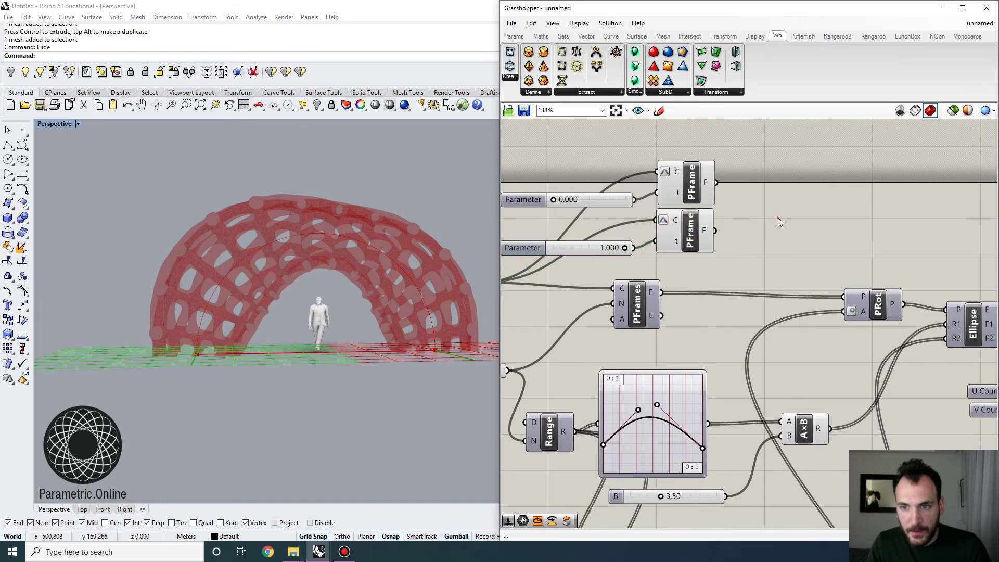
{"action": "type", "text": "circ"}
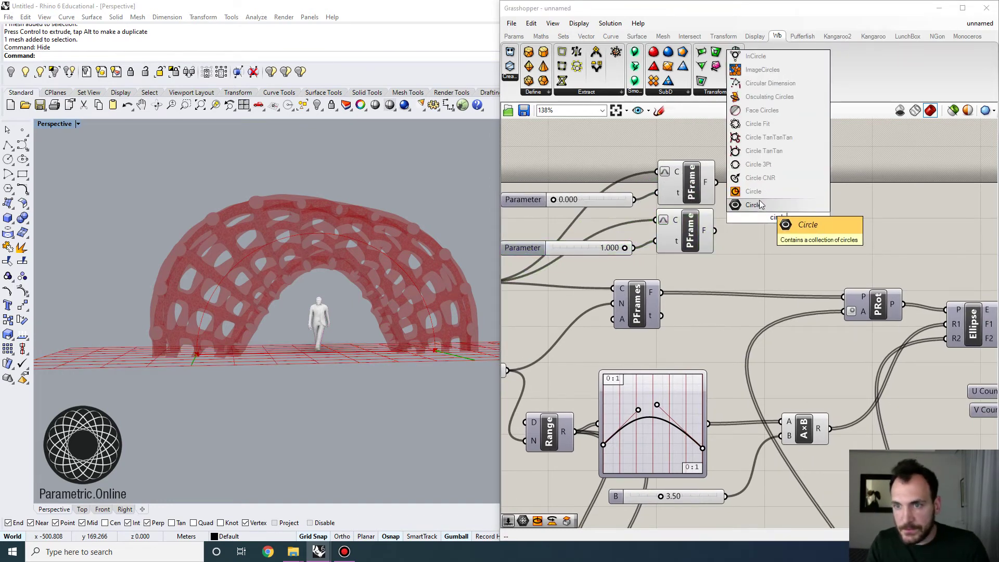
{"action": "left_click", "coordinate": [749, 204]}
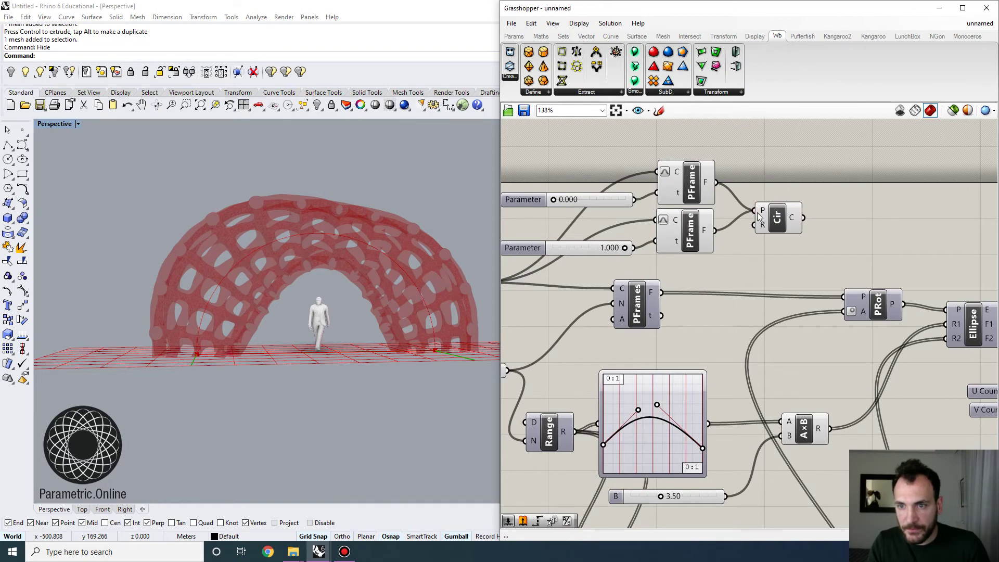
{"action": "left_click_drag", "start_coordinate": [759, 217], "coordinate": [838, 211]}
Create a number slider for the Circle's radius input and set it to 2.
{"action": "double_click", "coordinate": [773, 261]}
{"action": "type", "text": "5"}
{"action": "key", "text": "Return"}
{"action": "left_click", "coordinate": [864, 210]}
{"action": "left_click_drag", "start_coordinate": [802, 265], "coordinate": [782, 264]}
{"action": "right_click_drag", "start_coordinate": [291, 291], "coordinate": [333, 359]}
{"action": "left_click_drag", "start_coordinate": [766, 266], "coordinate": [755, 264]}
{"action": "right_click_drag", "start_coordinate": [750, 262], "coordinate": [643, 255]}
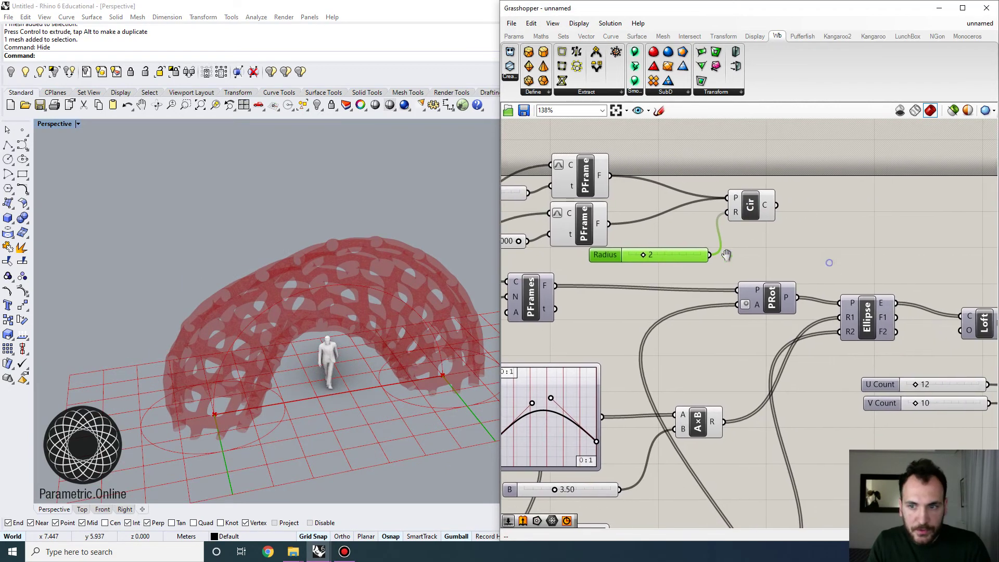
Add an Extrude component beside the Circle and a Unit Z component for its direction.
{"action": "double_click", "coordinate": [825, 210]}
{"action": "type", "text": "extr"}
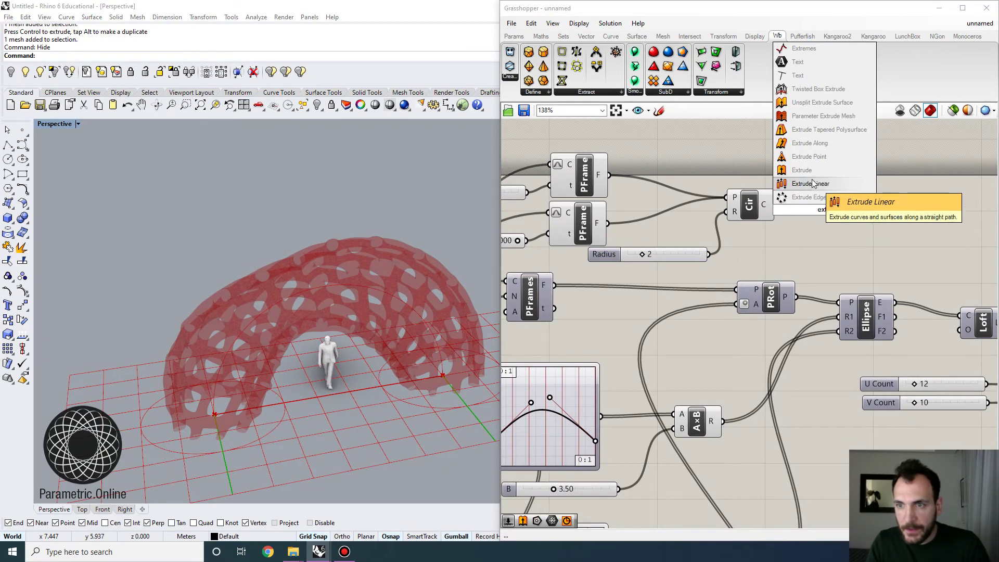
{"action": "left_click", "coordinate": [815, 173]}
{"action": "left_click_drag", "start_coordinate": [821, 207], "coordinate": [888, 208]}
{"action": "double_click", "coordinate": [837, 247]}
{"action": "type", "text": "z"}
{"action": "left_click", "coordinate": [835, 238]}
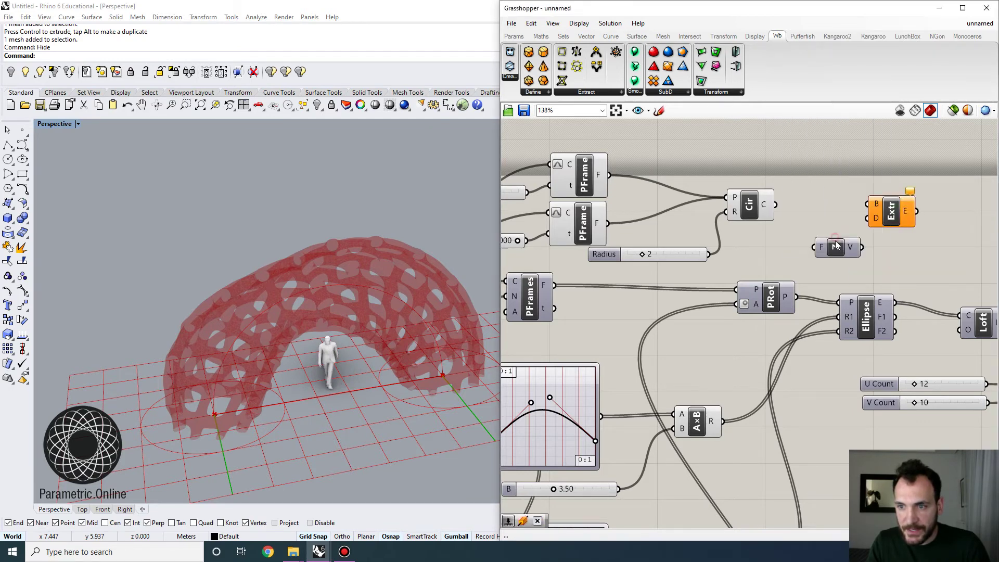
Drive the Unit Z with a -0.5 factor slider, and connect the vector and the circles to the Extrude.
{"action": "double_click", "coordinate": [770, 250]}
{"action": "type", "text": "-0.5"}
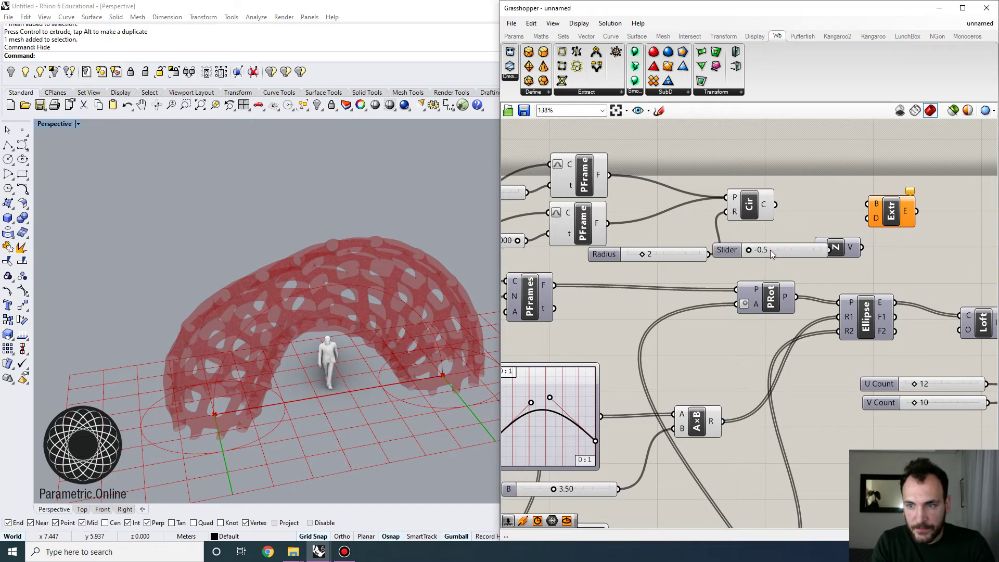
{"action": "key", "text": "Return"}
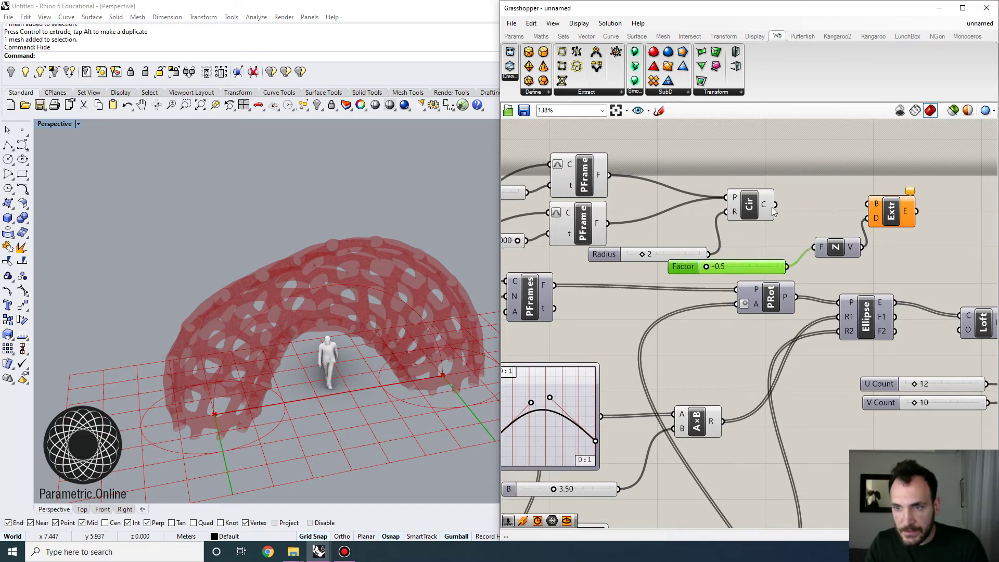
{"action": "left_click", "coordinate": [902, 214]}
{"action": "right_click_drag", "start_coordinate": [916, 219], "coordinate": [748, 231]}
Move the human figure vertically by -0.5 so it stands level with the bottom of the round bases.
{"action": "right_click_drag", "start_coordinate": [360, 358], "coordinate": [339, 314]}
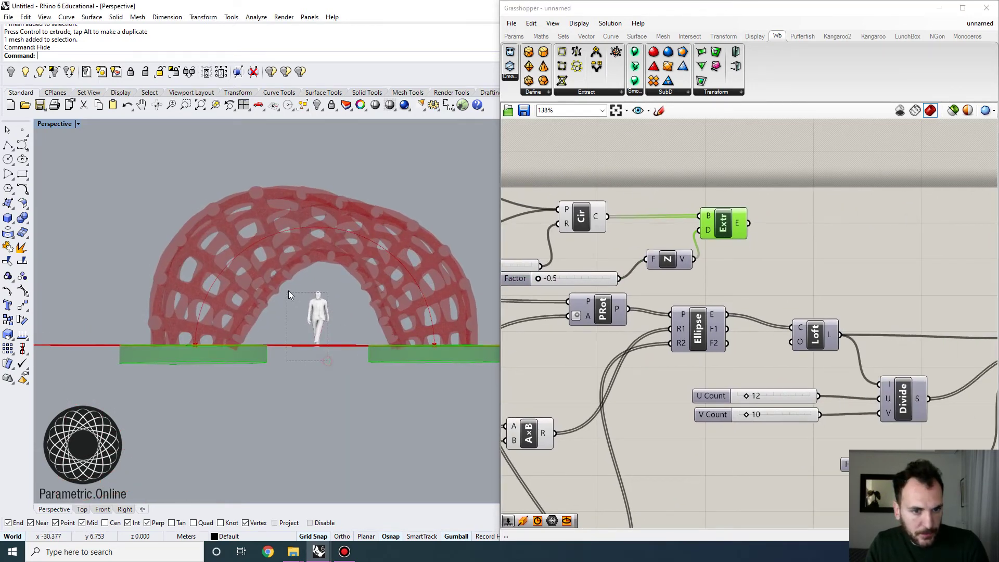
{"action": "left_click", "coordinate": [319, 318]}
{"action": "scroll", "coordinate": [293, 314], "scroll_direction": "up", "scroll_amount": 3}
{"action": "type", "text": "M"}
{"action": "key", "text": "Return"}
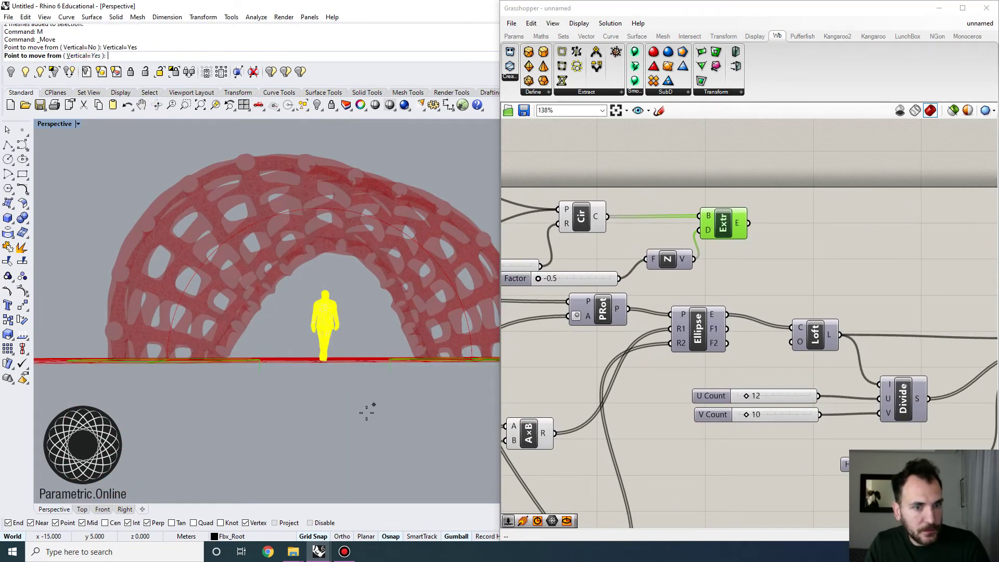
{"action": "scroll", "coordinate": [320, 363], "scroll_direction": "up", "scroll_amount": 2}
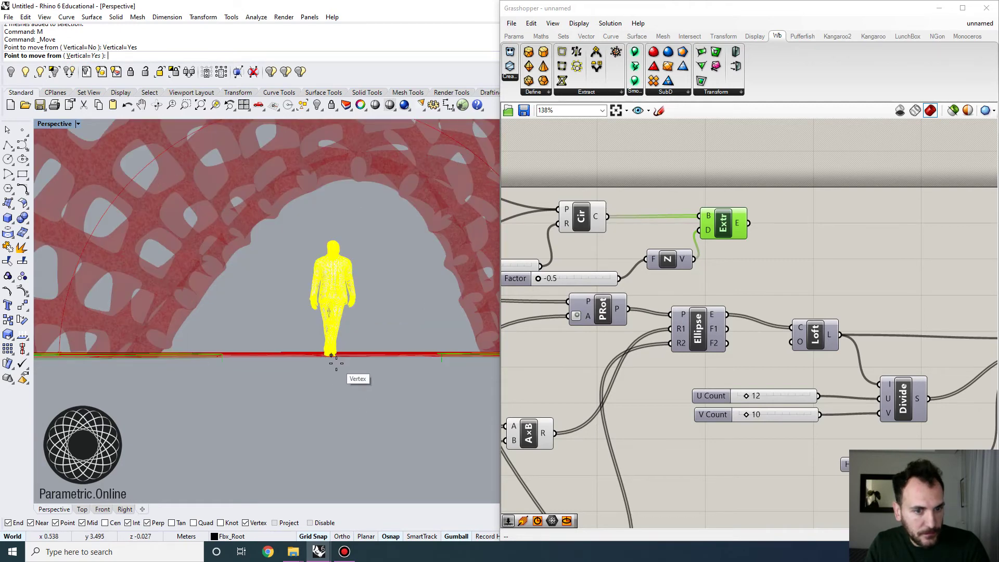
{"action": "type", "text": "-.5"}
{"action": "key", "text": "Return"}
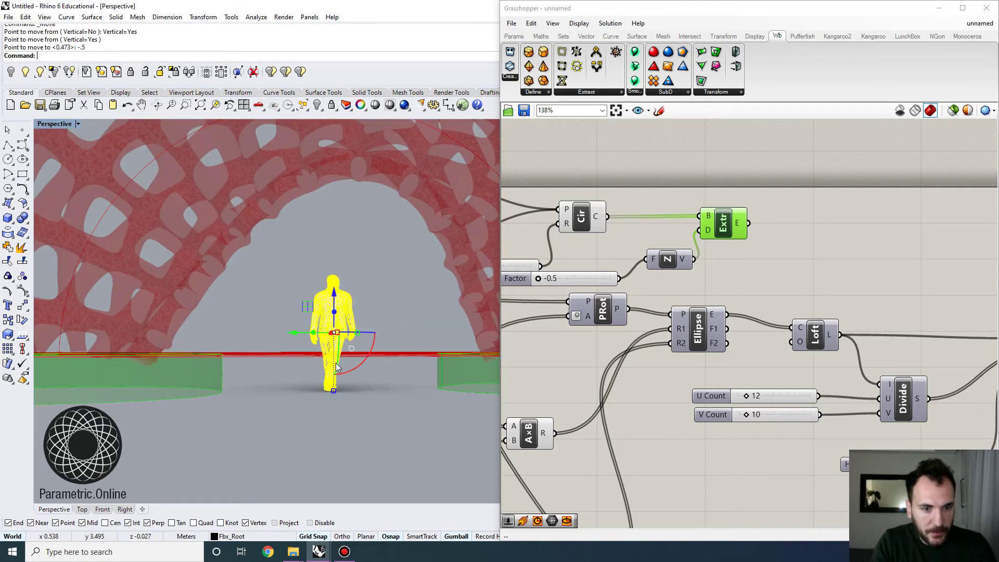
{"action": "key", "text": "Escape"}
Add a Cap Holes component to close the extruded circular bases.
{"action": "scroll", "coordinate": [323, 371], "scroll_direction": "down", "scroll_amount": 5}
{"action": "right_click_drag", "start_coordinate": [739, 290], "coordinate": [672, 285]}
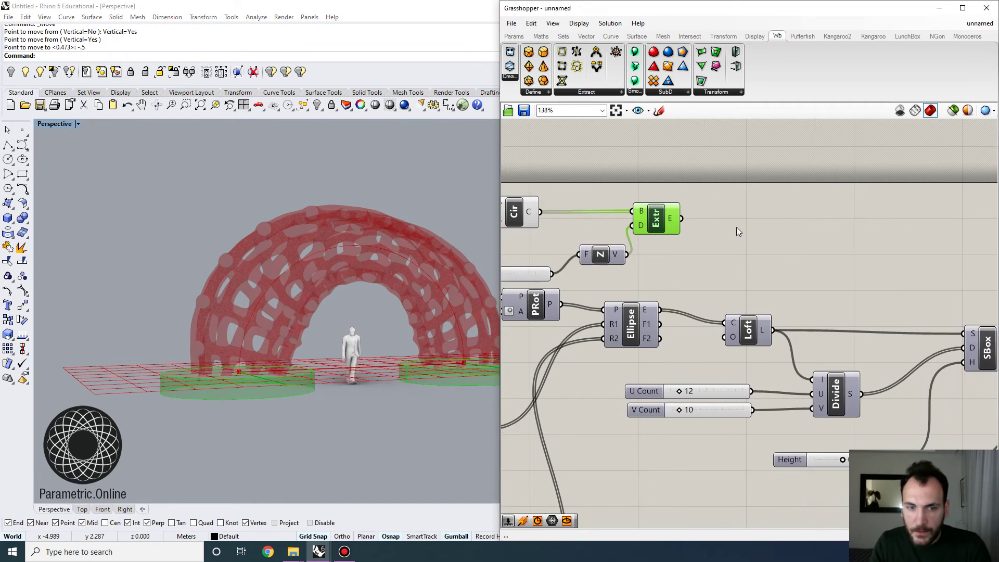
{"action": "double_click", "coordinate": [736, 226]}
{"action": "type", "text": "cap"}
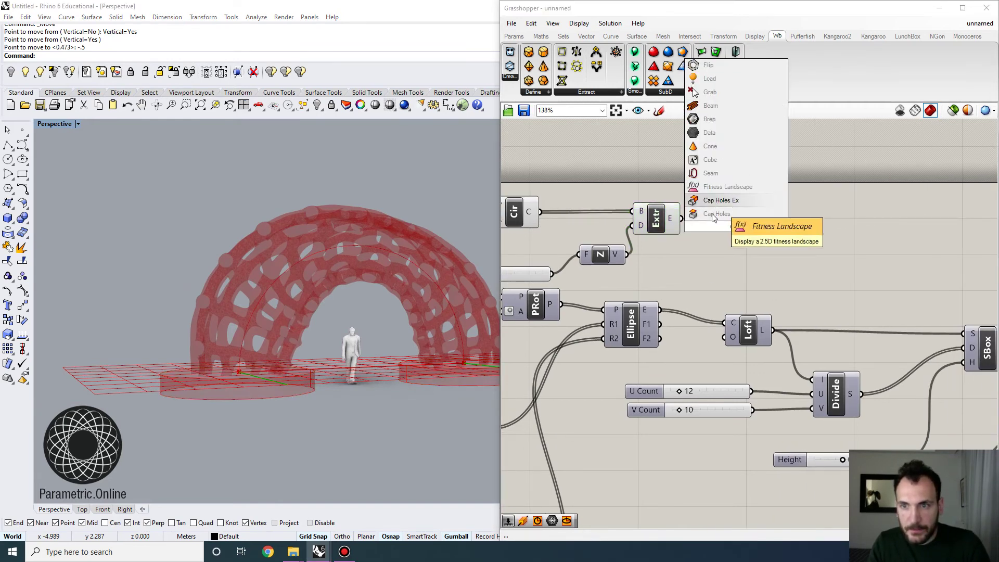
{"action": "left_click", "coordinate": [735, 213]}
Turn off the preview of the arc, frame, circle, extrusion and ellipse components, leaving the Cap Holes preview on.
{"action": "scroll", "coordinate": [661, 236], "scroll_direction": "down", "scroll_amount": 4}
{"action": "scroll", "coordinate": [660, 236], "scroll_direction": "down", "scroll_amount": 4}
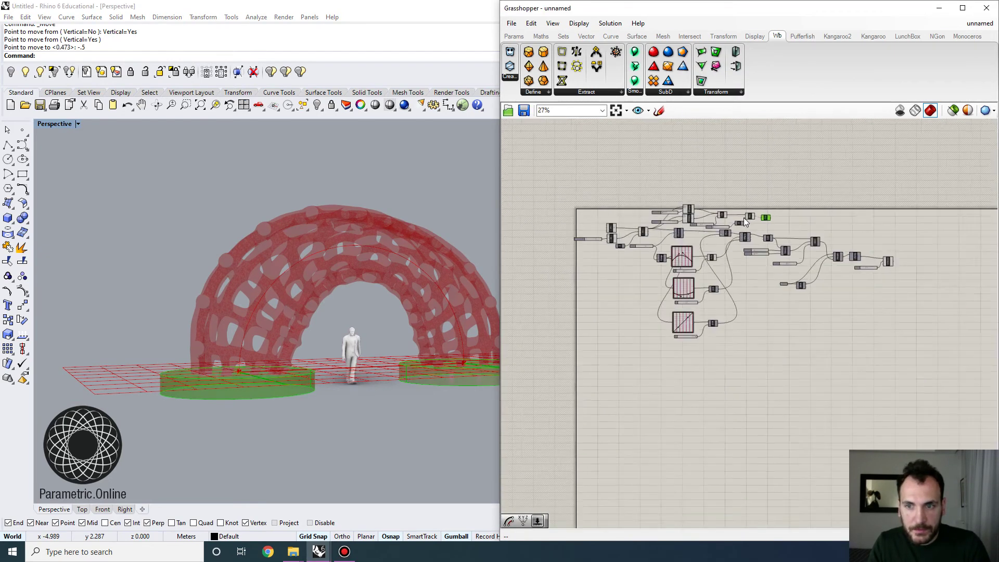
{"action": "left_click_drag", "start_coordinate": [752, 185], "coordinate": [612, 356]}
{"action": "left_click", "coordinate": [610, 23]}
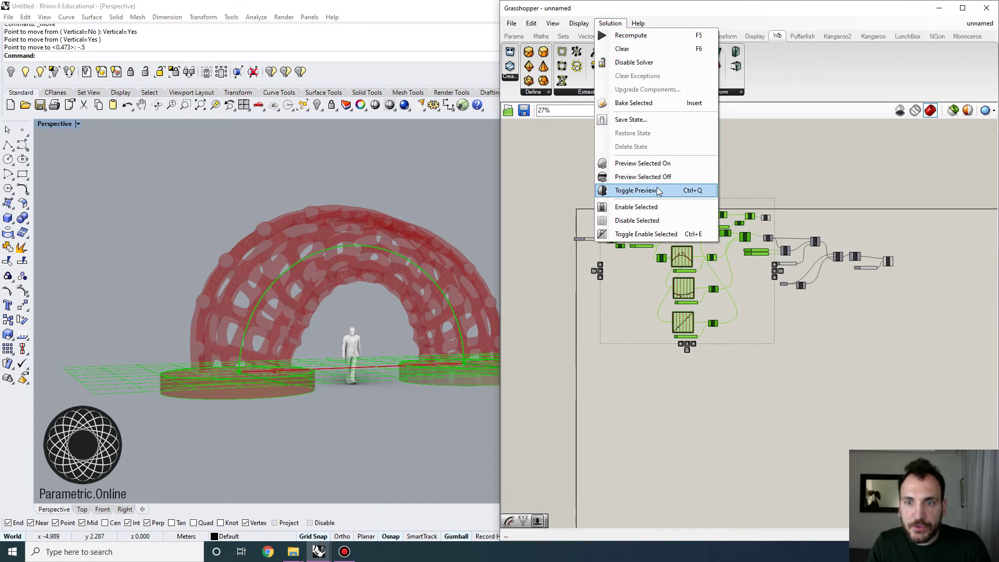
{"action": "left_click", "coordinate": [642, 177]}
{"action": "left_click", "coordinate": [769, 163]}
Change the second graph mapper's multiplier slider to real-number rounding with 3 digits.
{"action": "right_click_drag", "start_coordinate": [401, 302], "coordinate": [290, 272]}
{"action": "scroll", "coordinate": [268, 381], "scroll_direction": "up", "scroll_amount": 6}
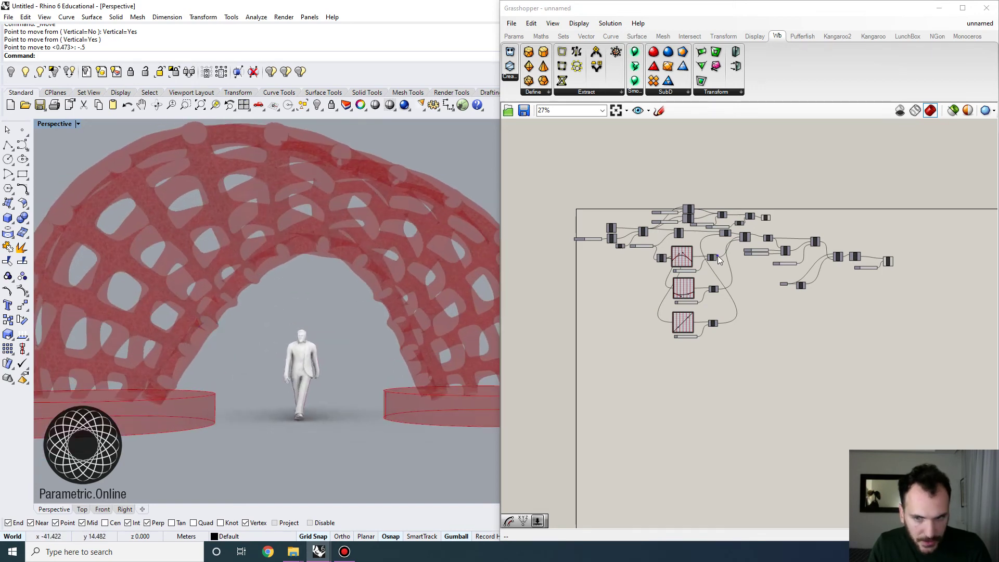
{"action": "scroll", "coordinate": [676, 271], "scroll_direction": "up", "scroll_amount": 5}
{"action": "scroll", "coordinate": [206, 350], "scroll_direction": "up", "scroll_amount": 4}
{"action": "right_click_drag", "start_coordinate": [205, 350], "coordinate": [155, 358]}
{"action": "scroll", "coordinate": [779, 312], "scroll_direction": "up", "scroll_amount": 3}
{"action": "right_click_drag", "start_coordinate": [696, 368], "coordinate": [701, 286]}
{"action": "left_click_drag", "start_coordinate": [655, 459], "coordinate": [658, 464]}
{"action": "right_click_drag", "start_coordinate": [615, 494], "coordinate": [612, 460]}
{"action": "double_click", "coordinate": [614, 469]}
{"action": "double_click", "coordinate": [615, 461]}
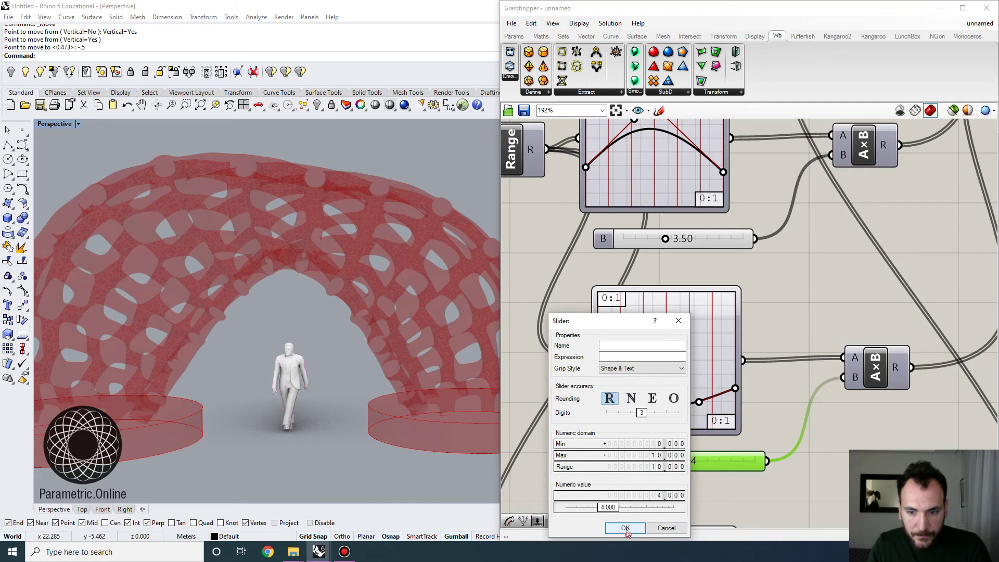
{"action": "left_click", "coordinate": [624, 527]}
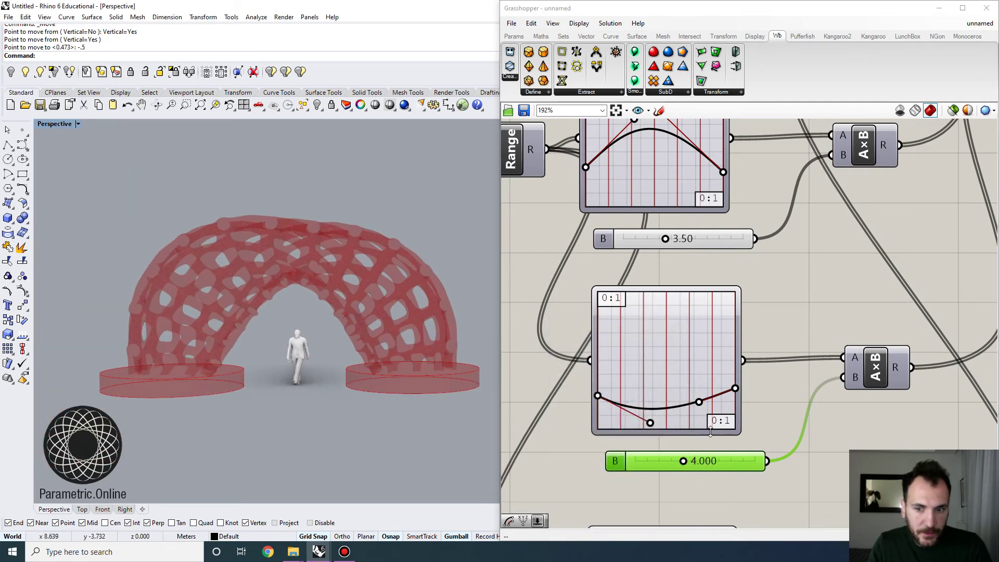
Set the second graph mapper's multiplier slider to 2.8.
{"action": "left_click_drag", "start_coordinate": [681, 461], "coordinate": [665, 460]}
{"action": "right_click_drag", "start_coordinate": [290, 391], "coordinate": [375, 359]}
{"action": "double_click", "coordinate": [698, 462]}
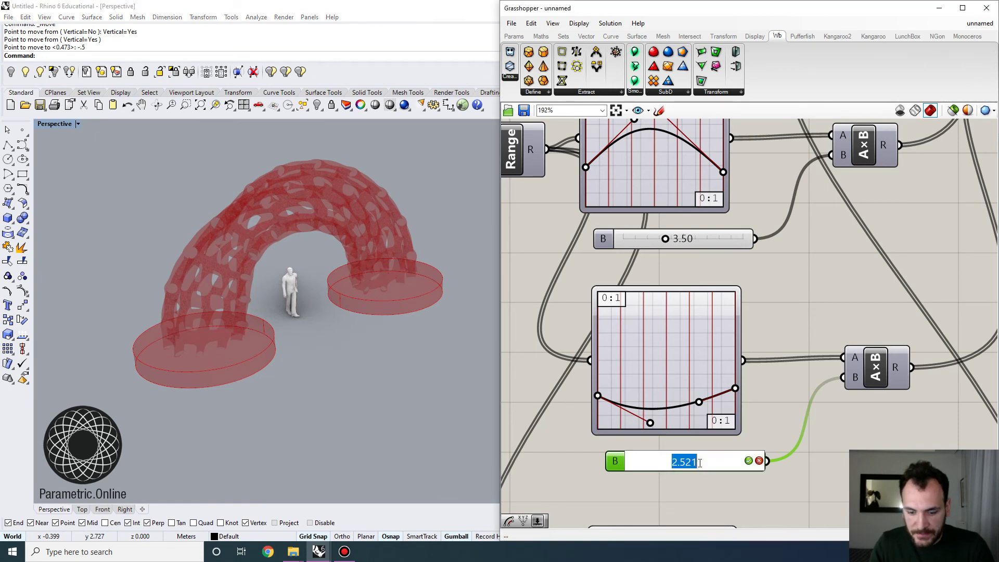
{"action": "type", "text": "2.8"}
{"action": "key", "text": "Return"}
Set the first graph mapper's multiplier slider to 3.
{"action": "right_click_drag", "start_coordinate": [667, 252], "coordinate": [647, 366]}
{"action": "left_click_drag", "start_coordinate": [653, 355], "coordinate": [644, 356]}
{"action": "right_click_drag", "start_coordinate": [398, 377], "coordinate": [442, 345]}
{"action": "double_click", "coordinate": [609, 345]}
{"action": "type", "text": "3"}
{"action": "key", "text": "Return"}
{"action": "right_click_drag", "start_coordinate": [346, 351], "coordinate": [313, 247]}
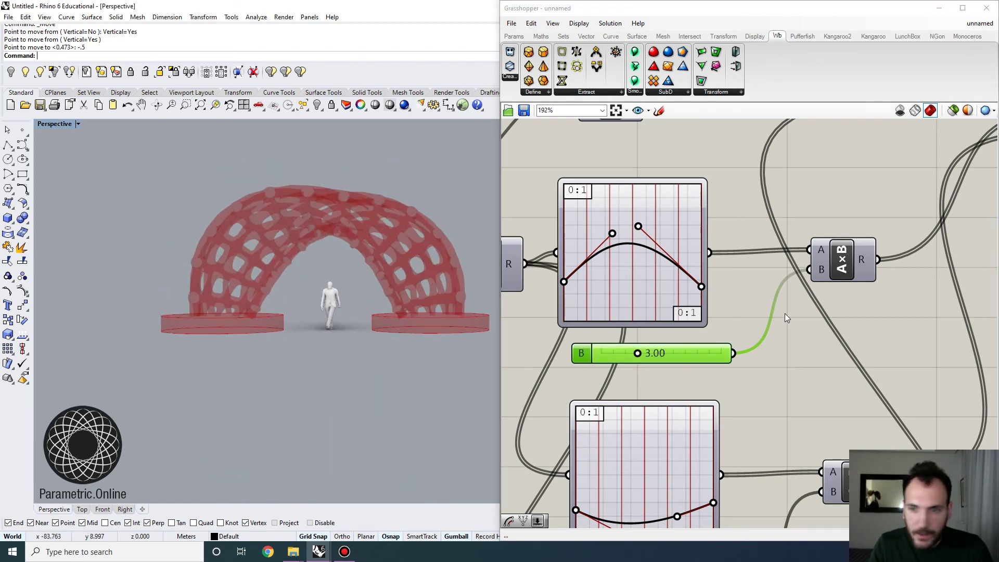
Add a Geometry parameter at the end of the definition and connect both the capped bases and the smoothed lattice mesh.
{"action": "scroll", "coordinate": [787, 314], "scroll_direction": "down", "scroll_amount": 6}
{"action": "double_click", "coordinate": [788, 207]}
{"action": "type", "text": "ge"}
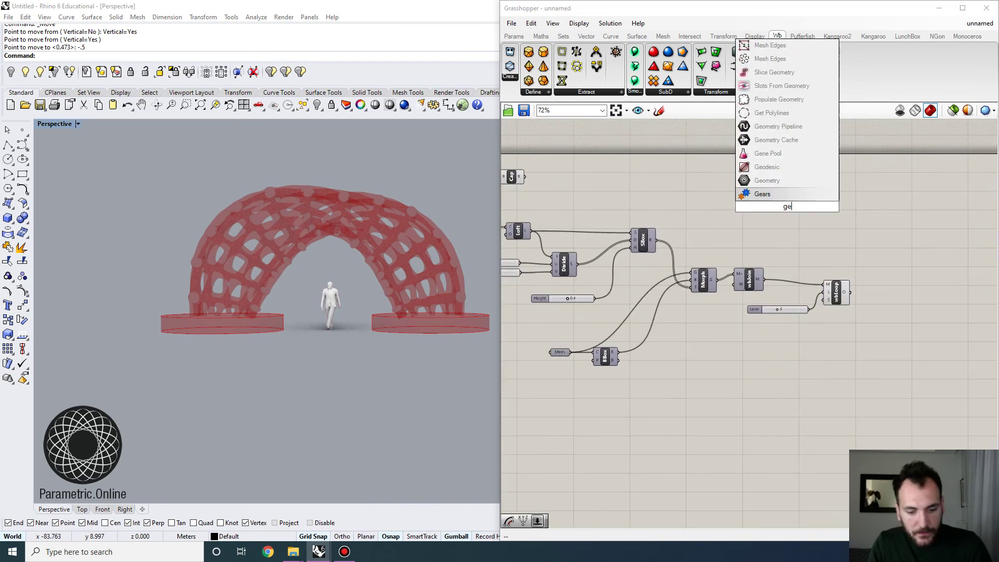
{"action": "type", "text": "o"}
{"action": "key", "text": "Return"}
{"action": "left_click_drag", "start_coordinate": [526, 177], "coordinate": [925, 265]}
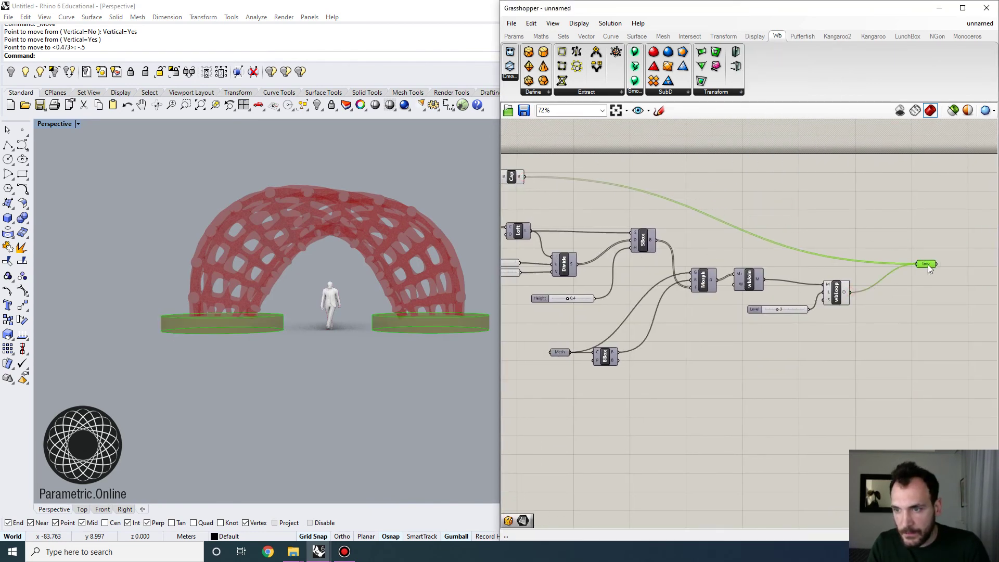
{"action": "left_click_drag", "start_coordinate": [850, 292], "coordinate": [917, 264]}
Turn off the preview of the remaining components leading up to the smoothing component and the Geometry parameter.
{"action": "scroll", "coordinate": [903, 279], "scroll_direction": "down", "scroll_amount": 6}
{"action": "left_click_drag", "start_coordinate": [873, 374], "coordinate": [554, 187]}
{"action": "left_click", "coordinate": [614, 22]}
{"action": "left_click", "coordinate": [631, 176]}
{"action": "left_click", "coordinate": [790, 176]}
Bake the combined lattice and bases from the Geometry parameter into the Rhino model.
{"action": "scroll", "coordinate": [919, 297], "scroll_direction": "up", "scroll_amount": 5}
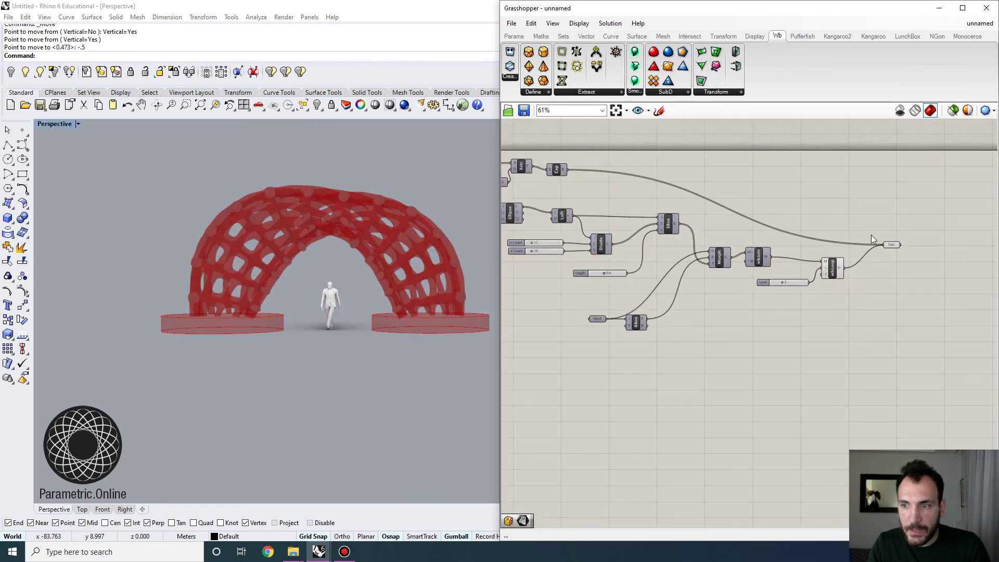
{"action": "left_click", "coordinate": [888, 244]}
{"action": "right_click", "coordinate": [889, 243]}
{"action": "left_click", "coordinate": [908, 286]}
{"action": "left_click", "coordinate": [906, 388]}
{"action": "right_click_drag", "start_coordinate": [601, 259], "coordinate": [789, 263]}
{"action": "scroll", "coordinate": [786, 255], "scroll_direction": "down", "scroll_amount": 4}
{"action": "scroll", "coordinate": [545, 224], "scroll_direction": "up", "scroll_amount": 6}
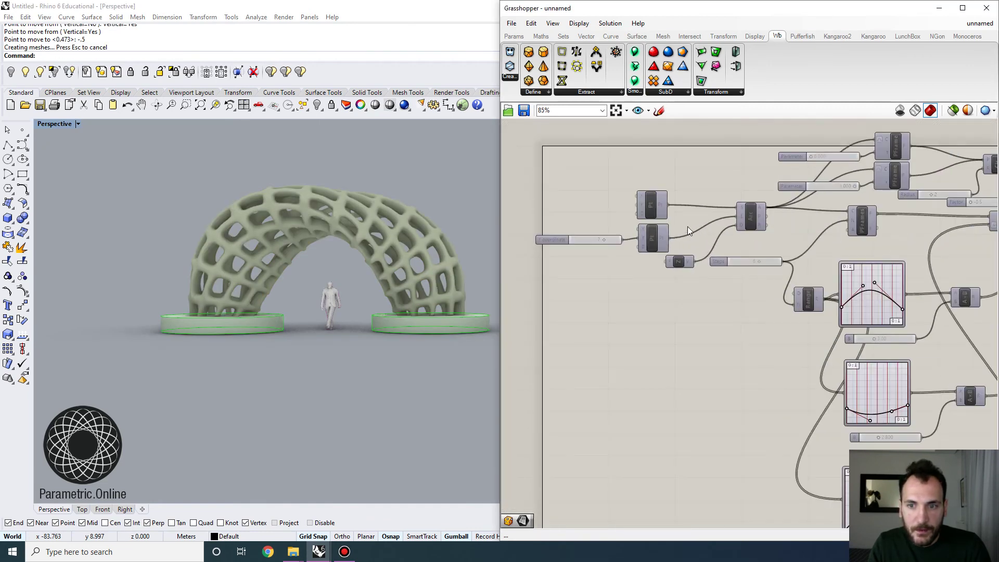
Turn off the preview of the upper point component at the definition's start and minimize Grasshopper to reveal the full Rhino viewport.
{"action": "right_click", "coordinate": [651, 205]}
{"action": "left_click", "coordinate": [681, 232]}
{"action": "left_click", "coordinate": [938, 8]}
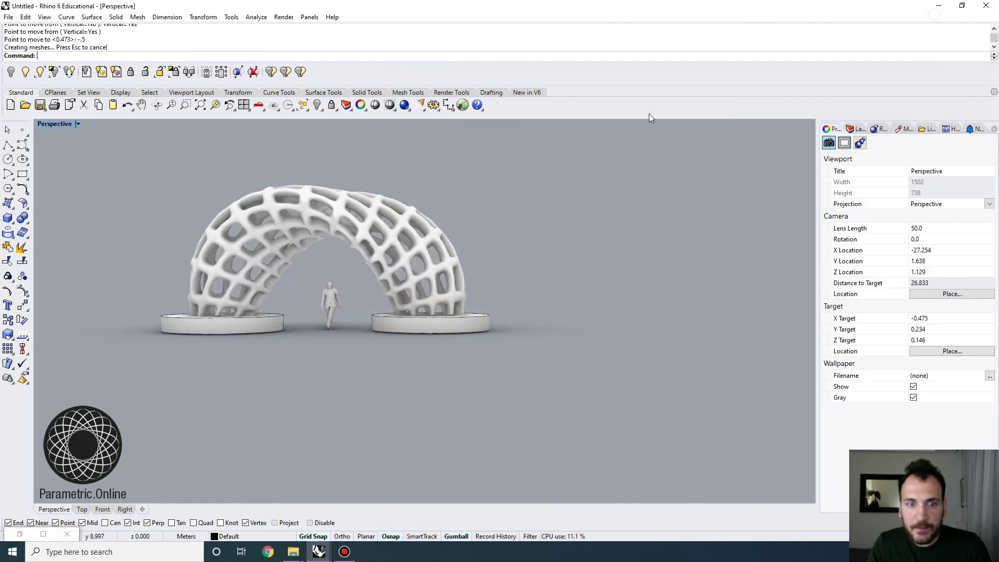
Examine the baked lattice arch, its round bases and the human scale figure from several angles in the Perspective view.
{"action": "right_click_drag", "start_coordinate": [533, 314], "coordinate": [442, 302]}
{"action": "scroll", "coordinate": [339, 283], "scroll_direction": "up", "scroll_amount": 4}
{"action": "right_click_drag", "start_coordinate": [574, 304], "coordinate": [323, 308]}
{"action": "right_click_drag", "start_coordinate": [459, 310], "coordinate": [365, 332]}
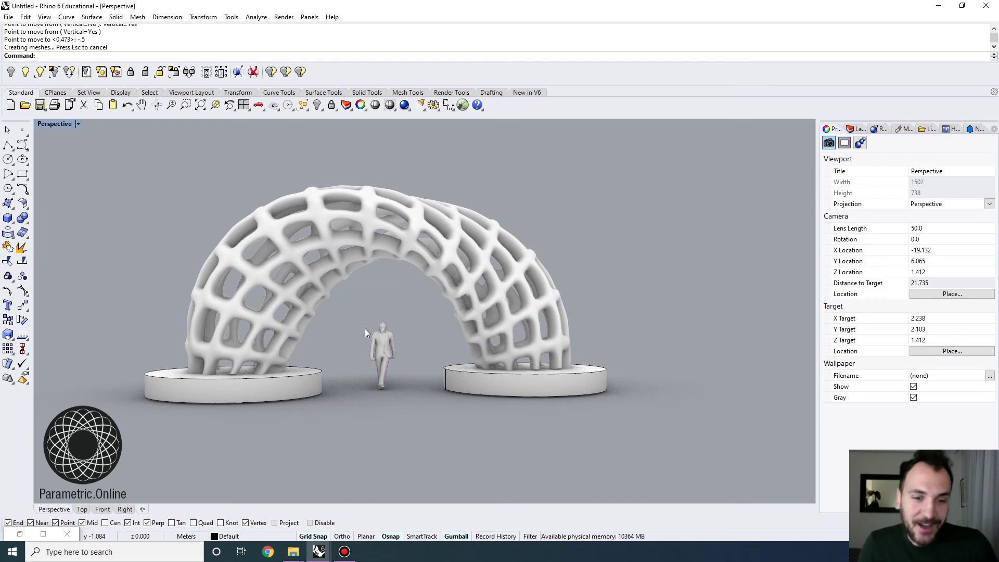
{"action": "scroll", "coordinate": [352, 268], "scroll_direction": "up", "scroll_amount": 2}
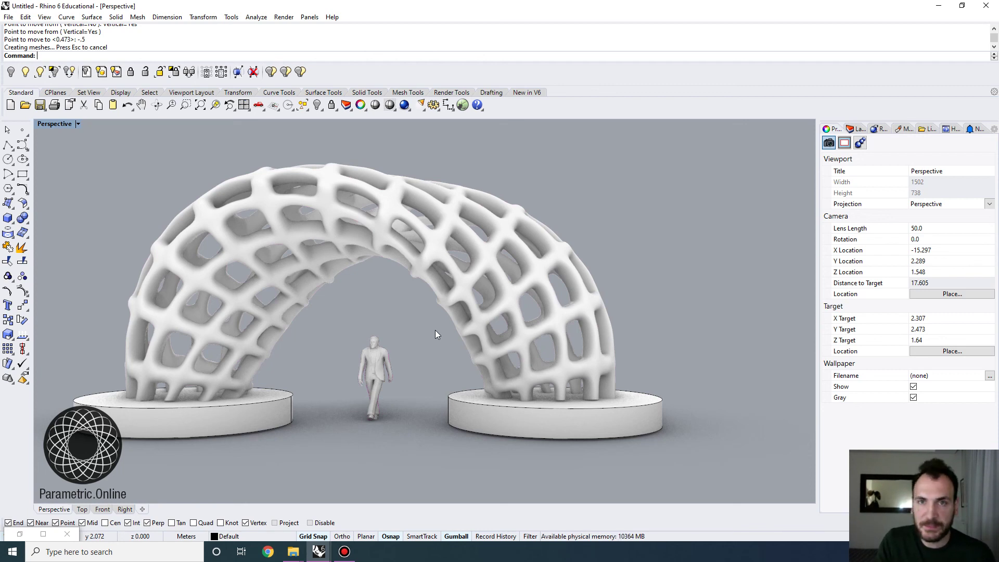
{"action": "right_click_drag", "start_coordinate": [428, 316], "coordinate": [304, 341]}
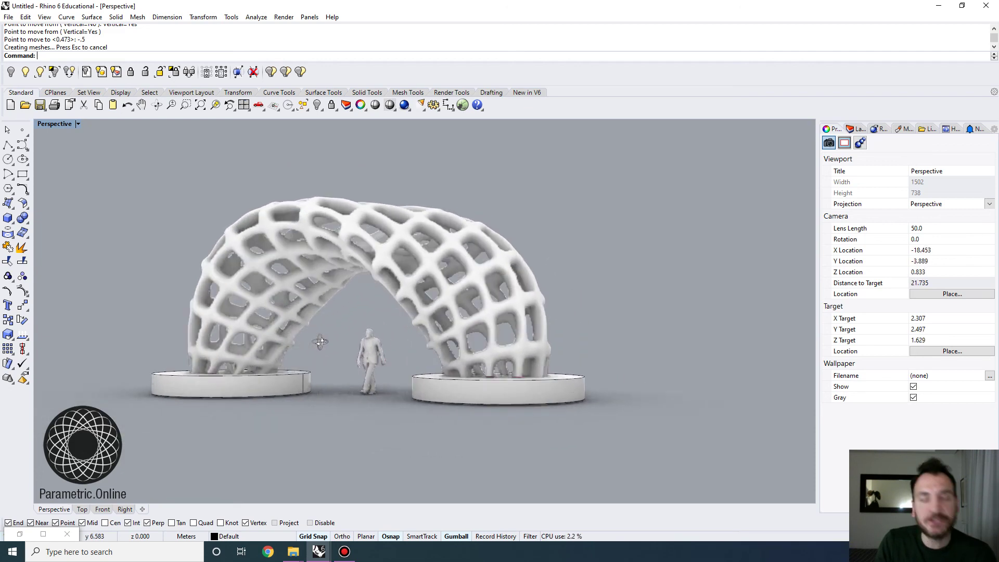
{"action": "right_click_drag", "start_coordinate": [321, 342], "coordinate": [326, 347]}
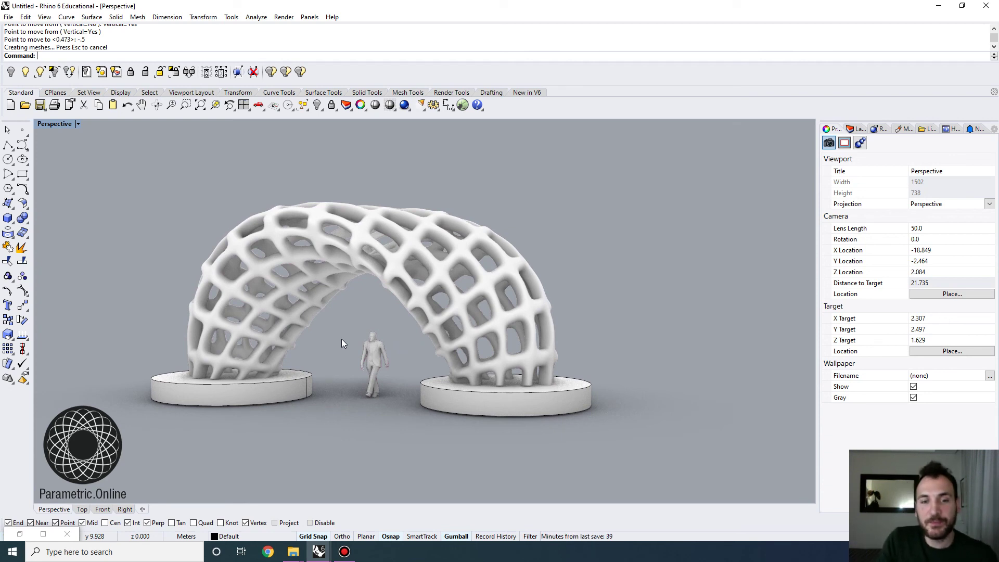
{"action": "right_click_drag", "start_coordinate": [346, 341], "coordinate": [393, 347]}
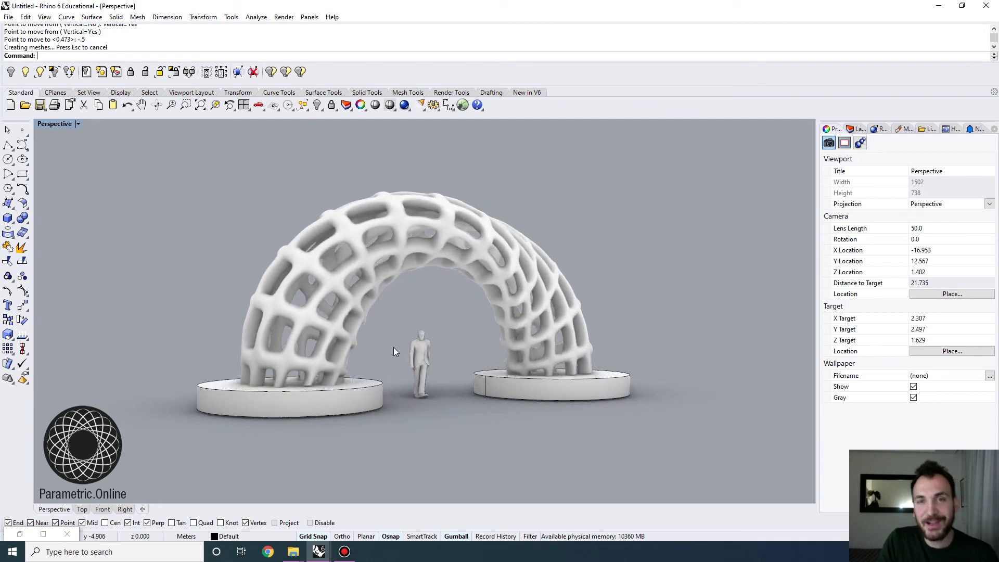